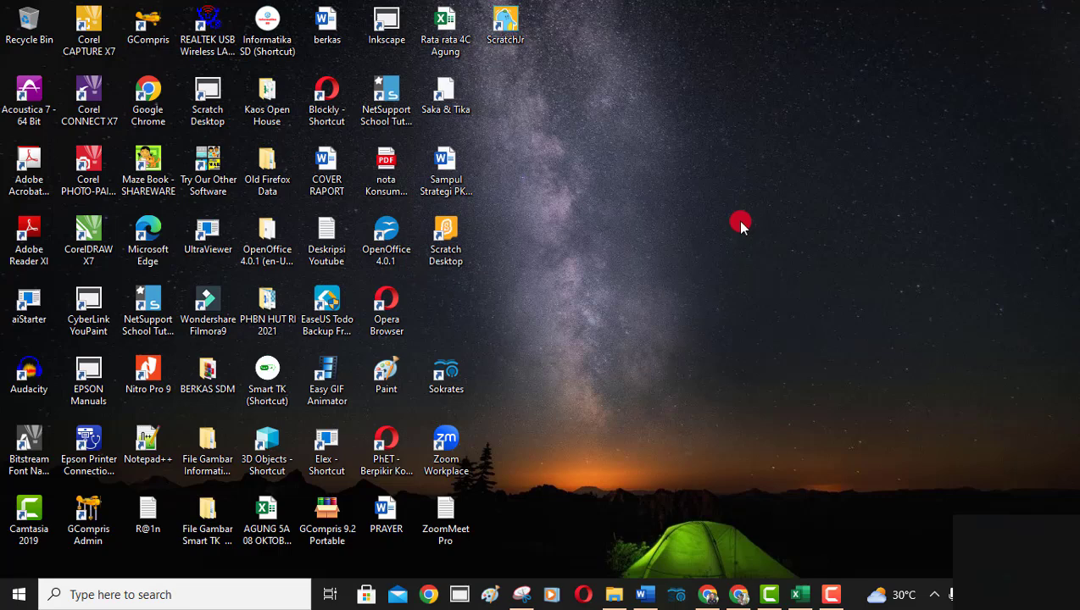
- Set the display projection mode to Duplicate and dismiss the projection options
key("super+p")
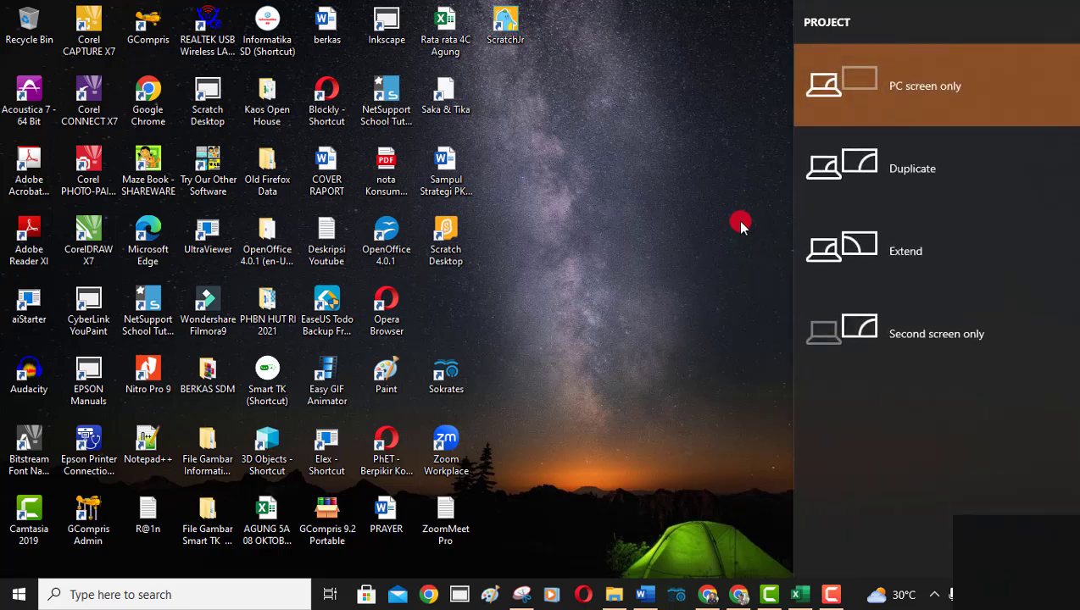
left_click(884, 184)
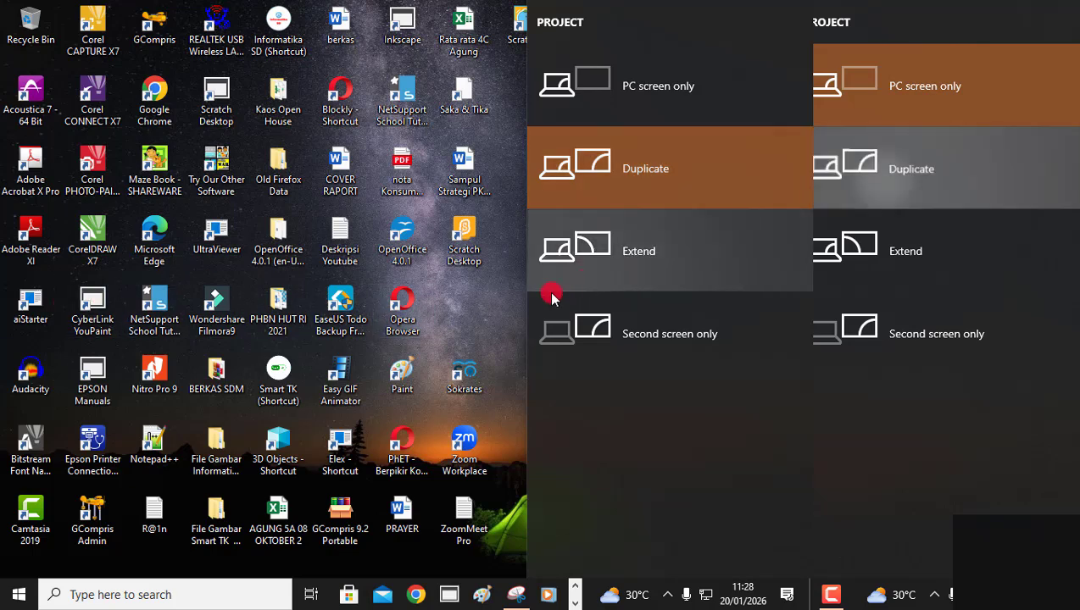
left_click(499, 303)
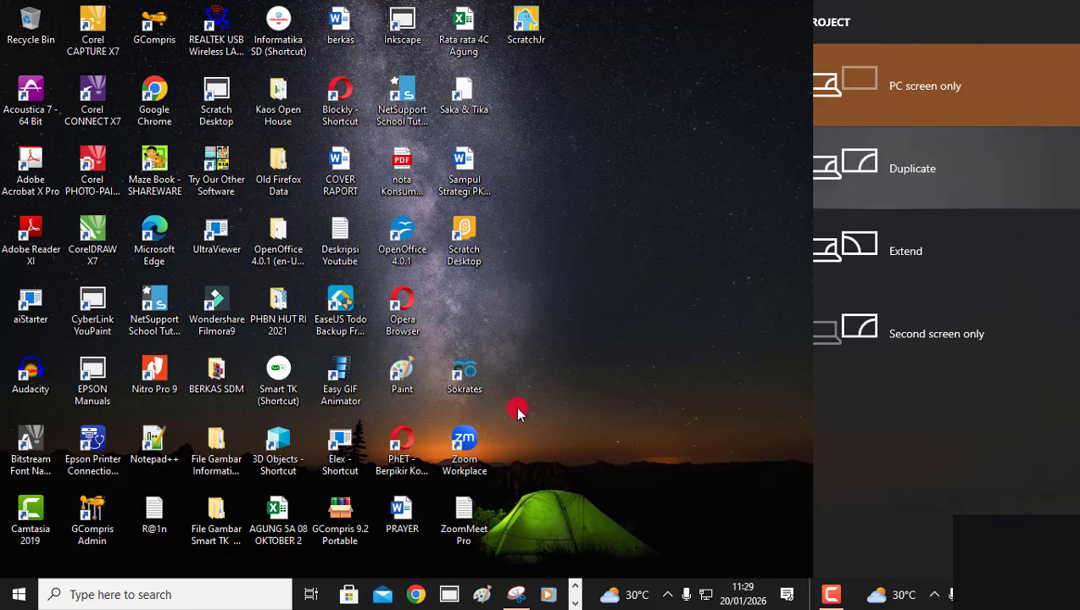
- Close the open Excel workbook DATA ANAK PER KELAS 25_26
left_click(575, 603)
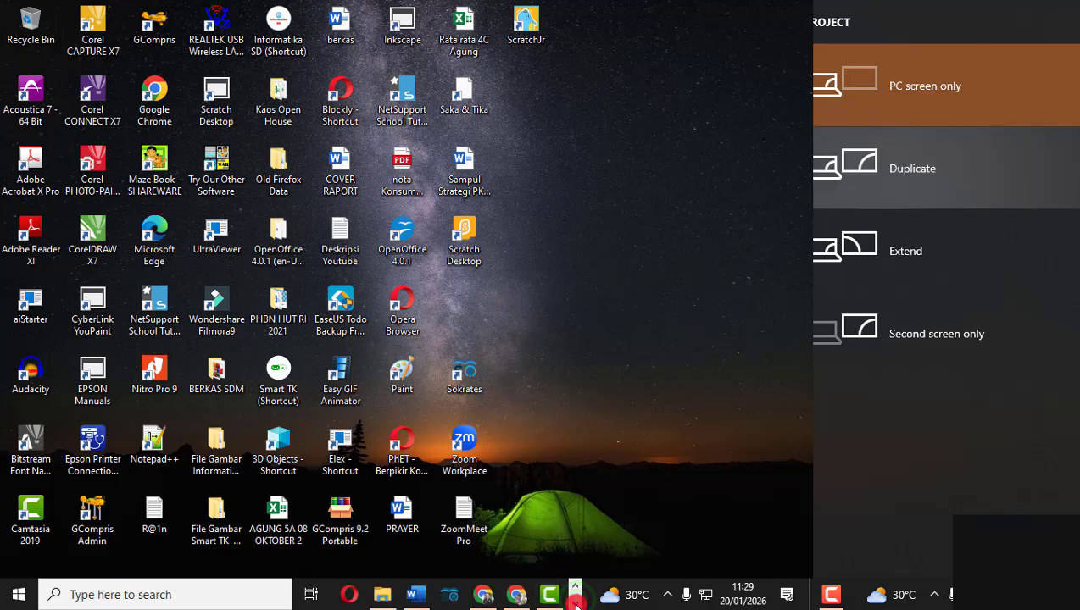
left_click(576, 603)
left_click(399, 598)
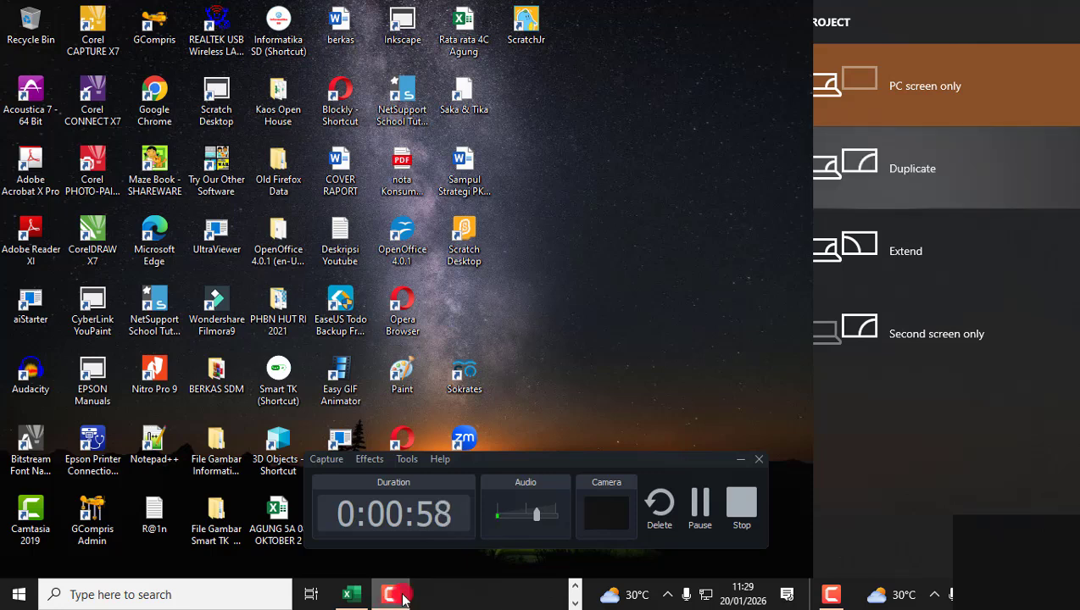
left_click(741, 460)
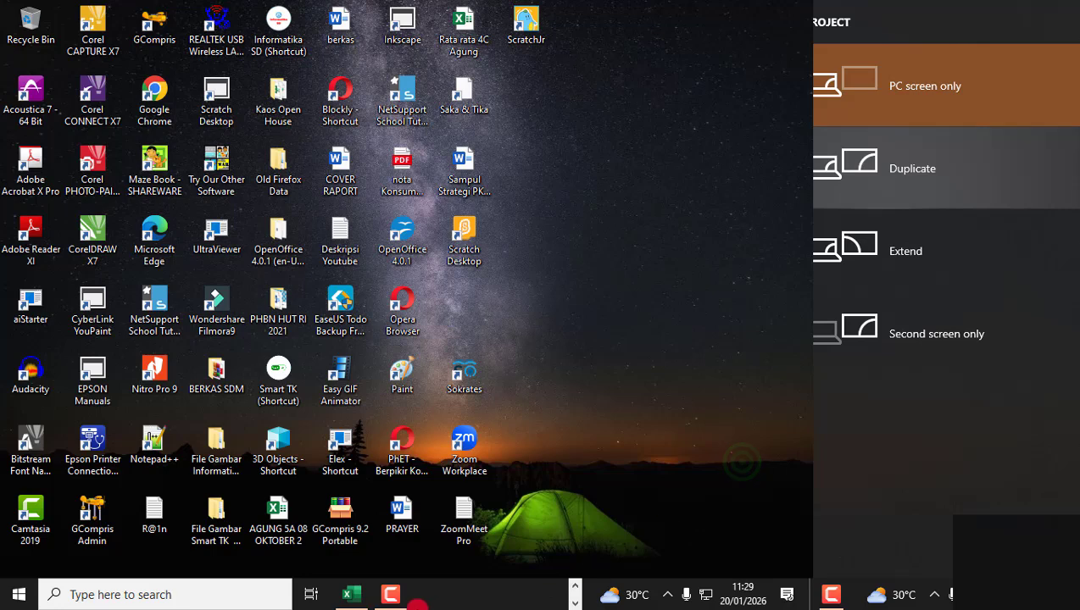
mouse_move(356, 597)
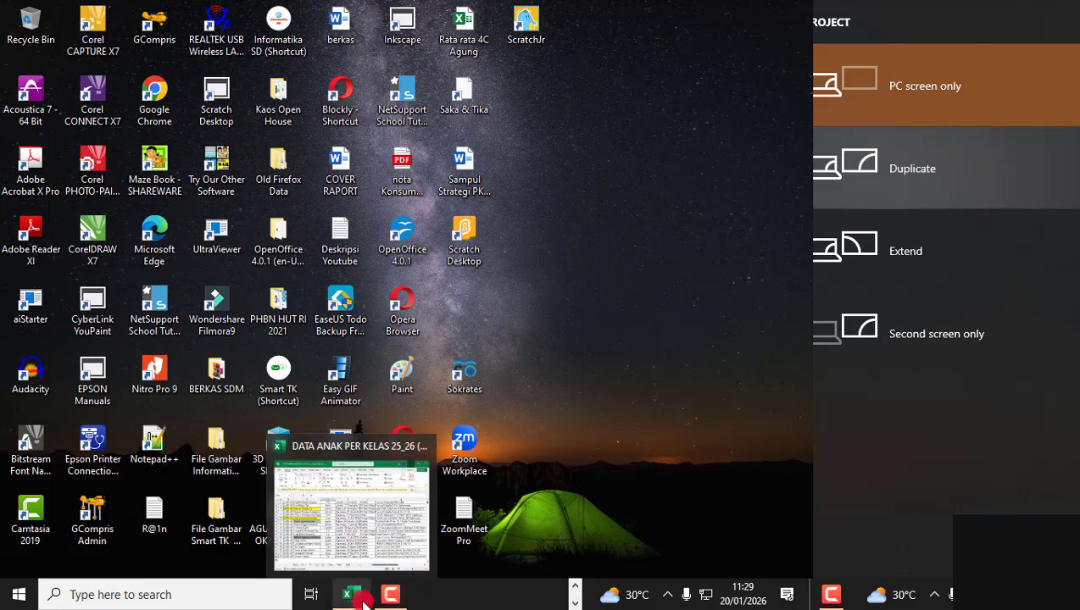
left_click(428, 445)
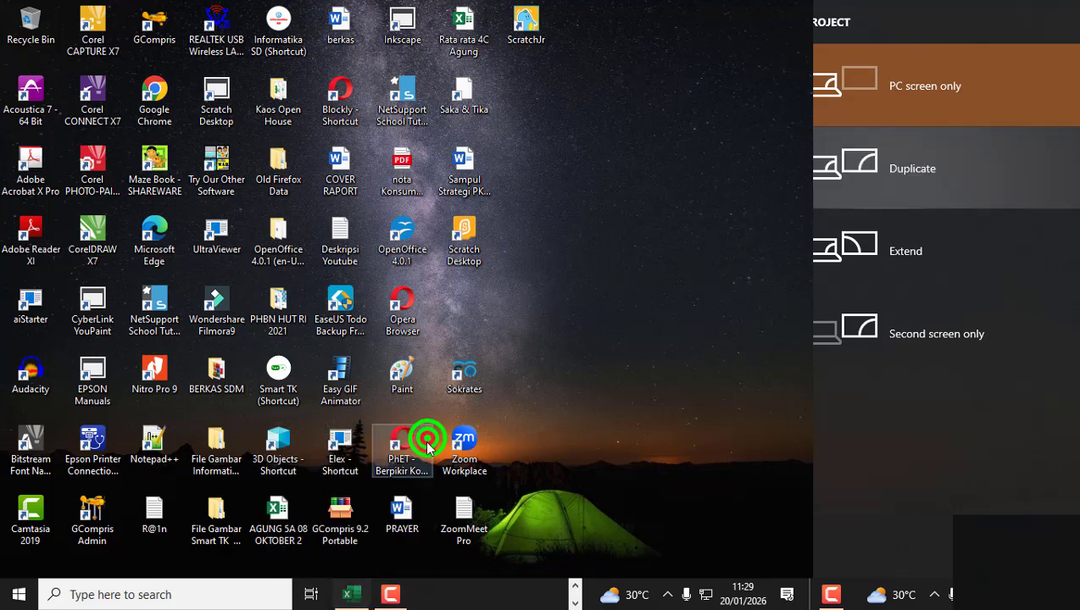
- Launch Excel with a new blank workbook
left_click(32, 598)
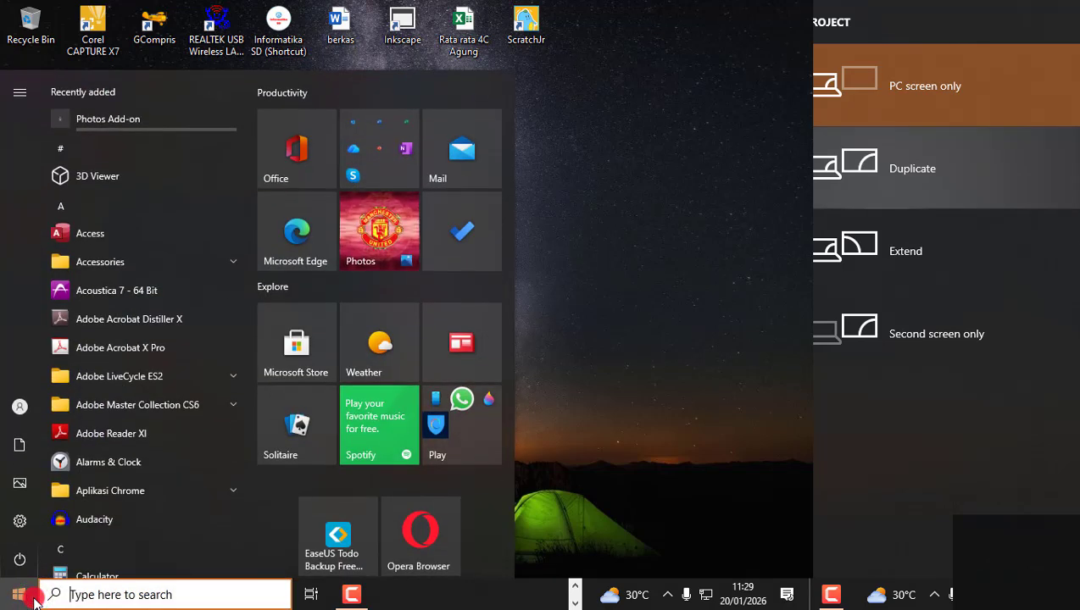
left_click(86, 593)
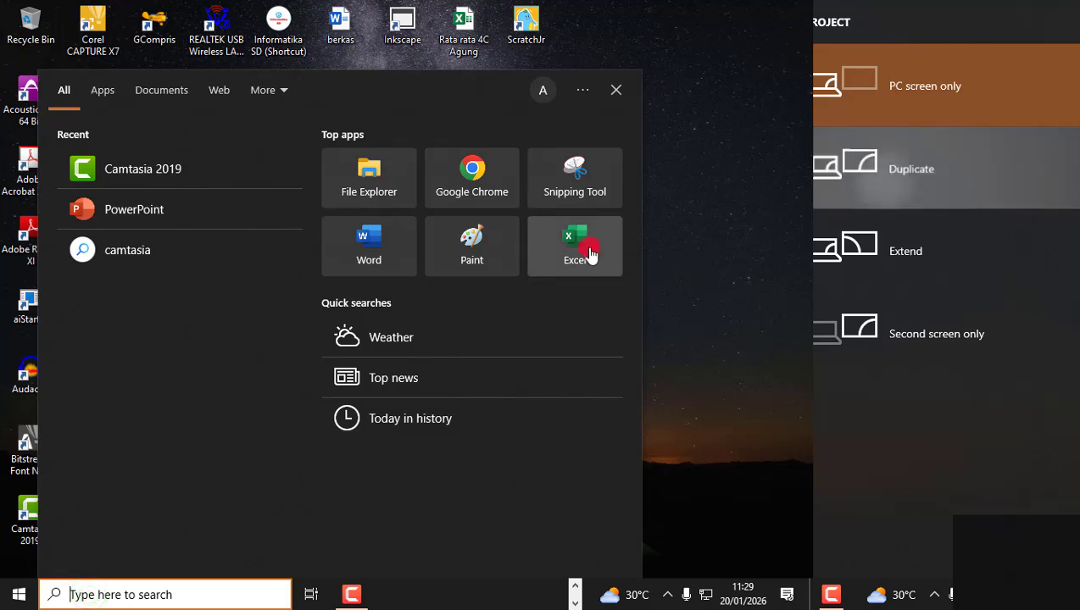
left_click(591, 254)
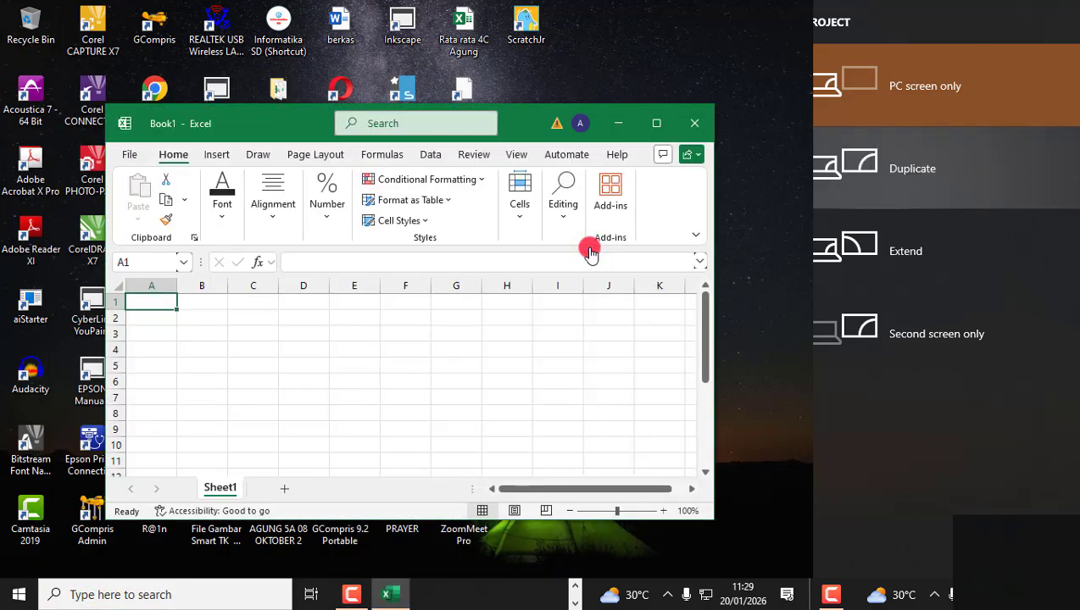
- Maximize the blank workbook's window and dismiss the Office sign-in notice
left_click_drag(258, 123, 152, 22)
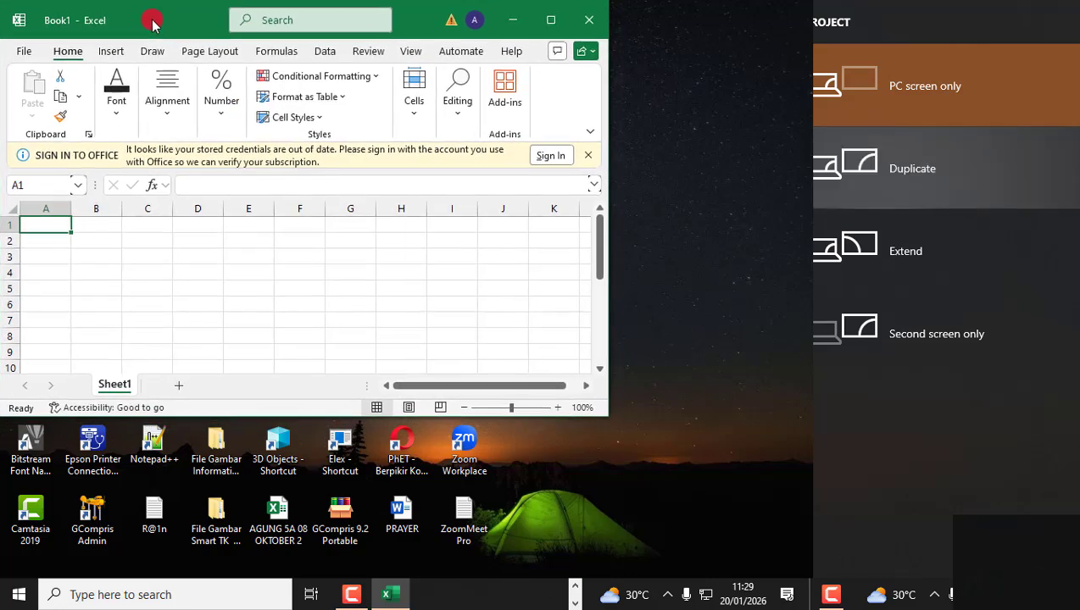
left_click_drag(608, 297, 812, 312)
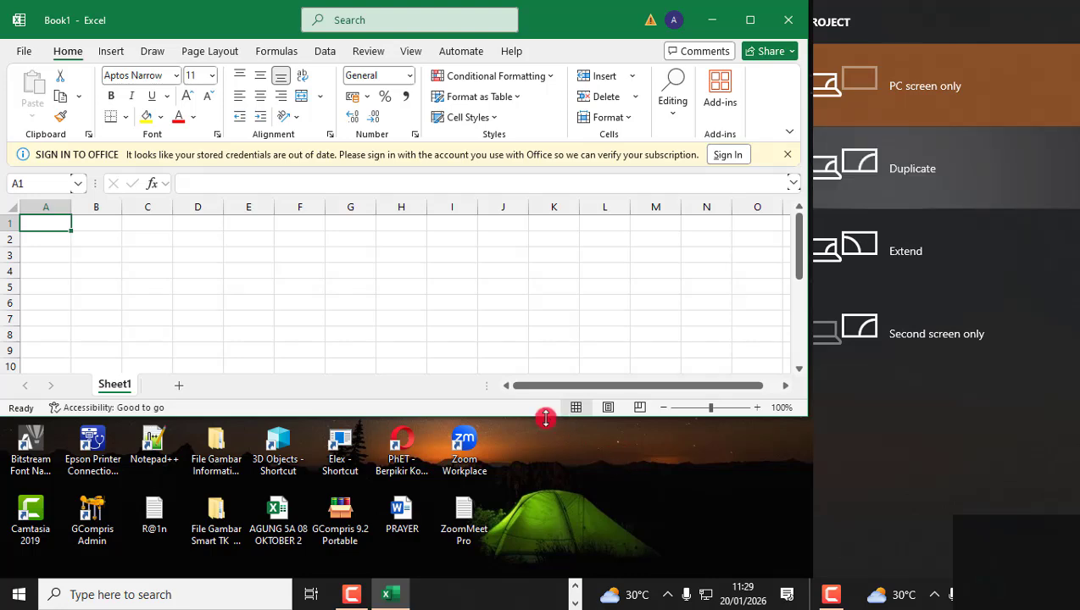
left_click(757, 19)
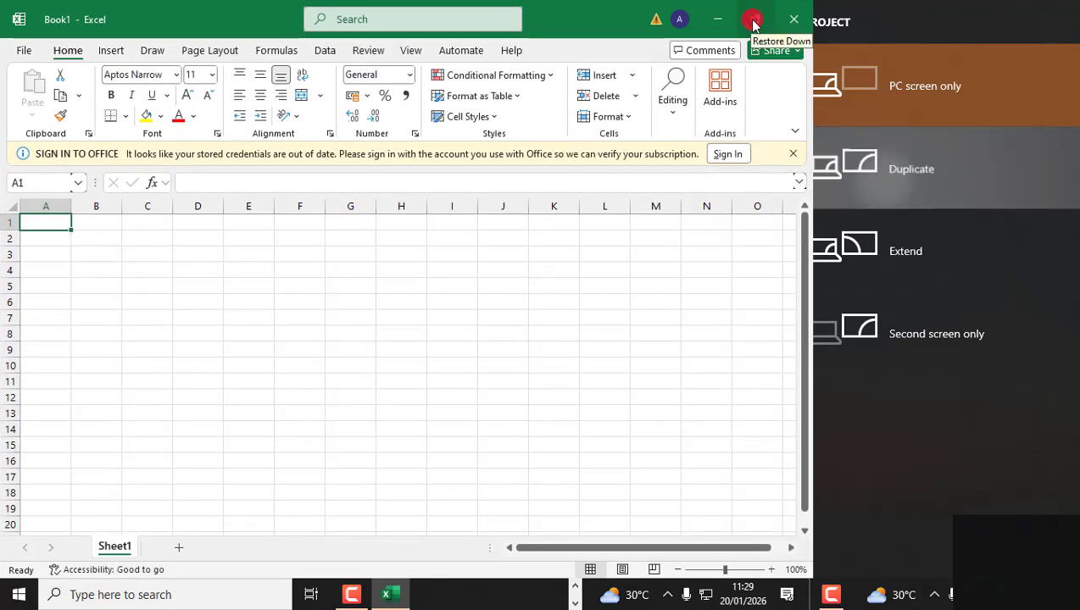
left_click(797, 152)
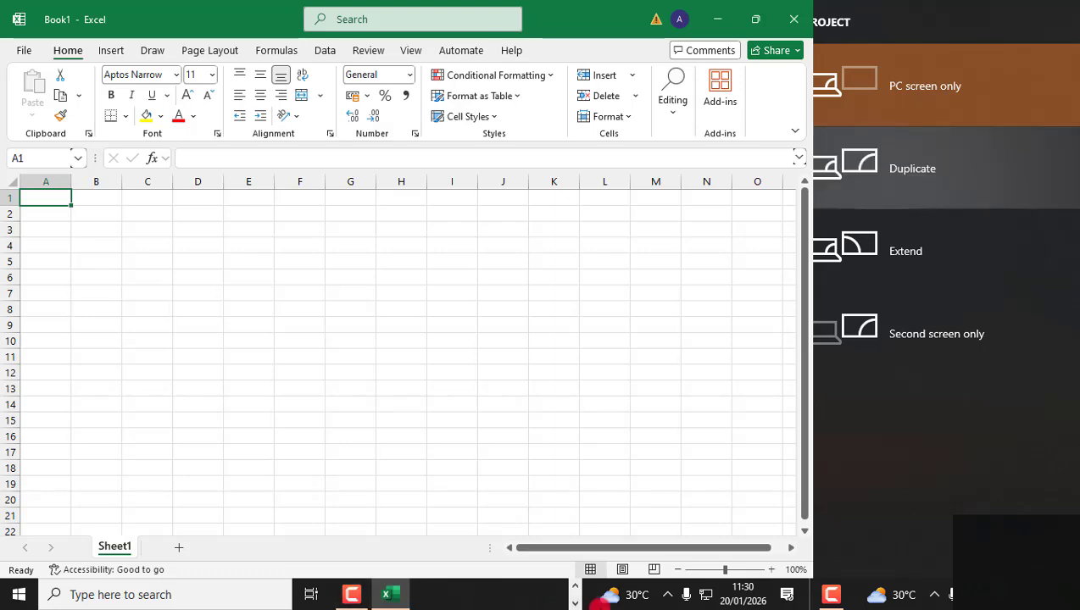
- Capture the empty worksheet grid around rows 1 to 13 with the Snipping Tool and minimize the capture window
left_click(574, 601)
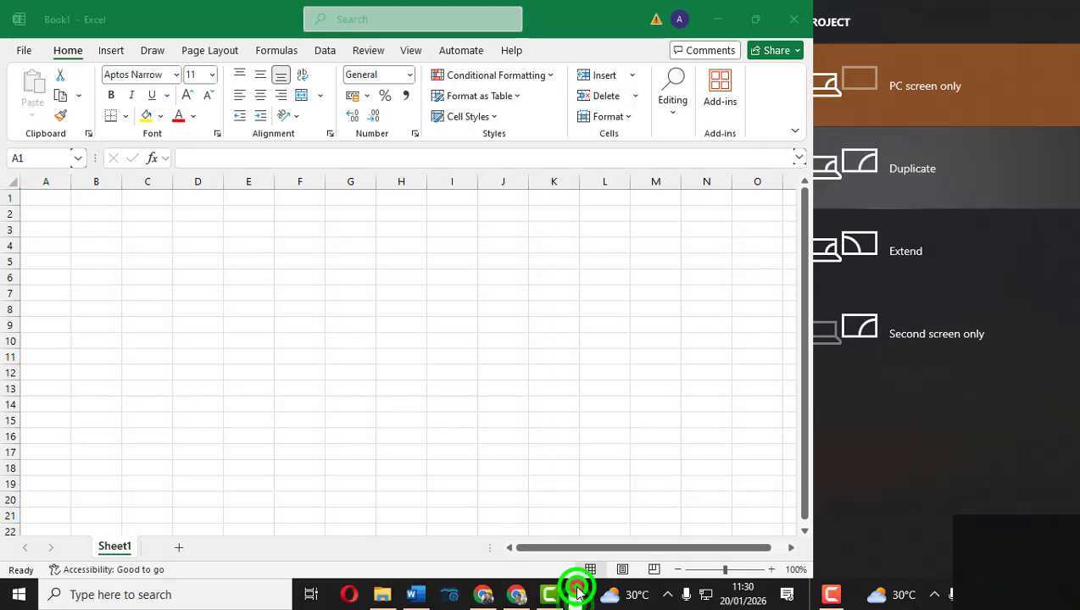
left_click(520, 595)
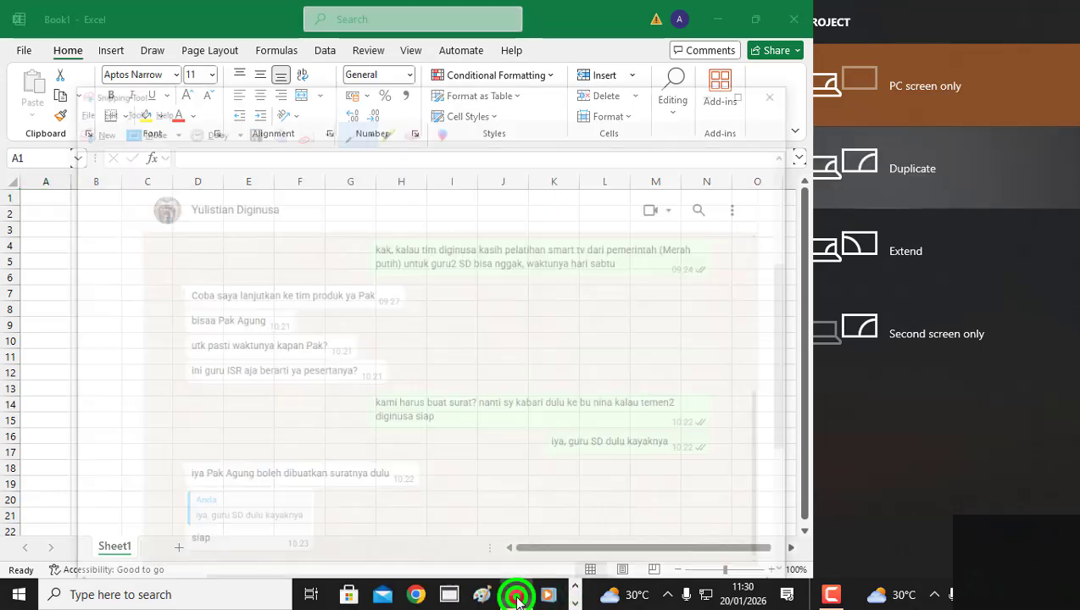
left_click(45, 59)
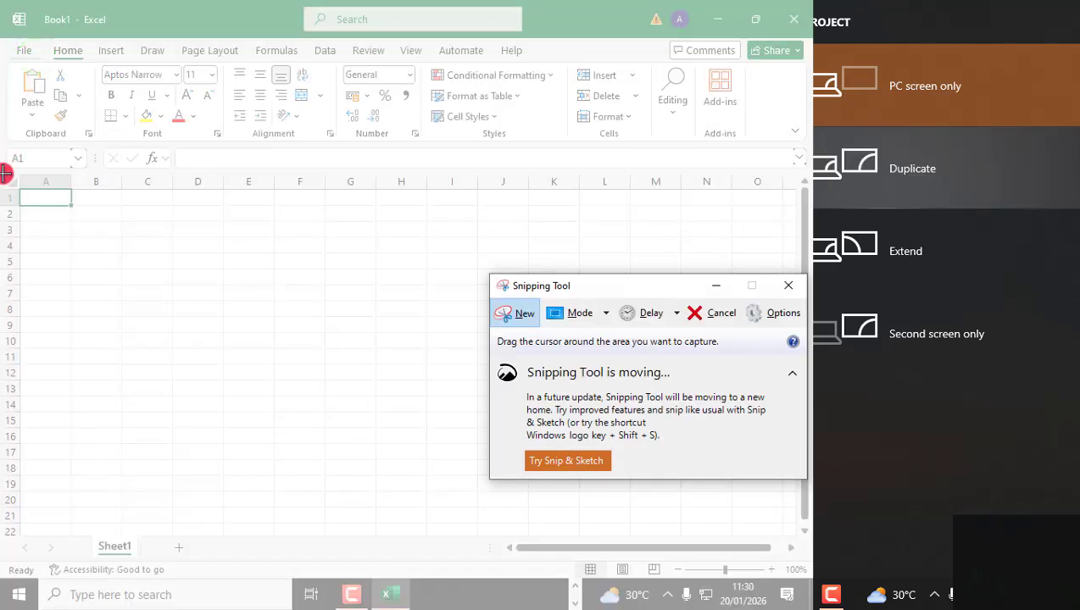
left_click_drag(4, 174, 774, 399)
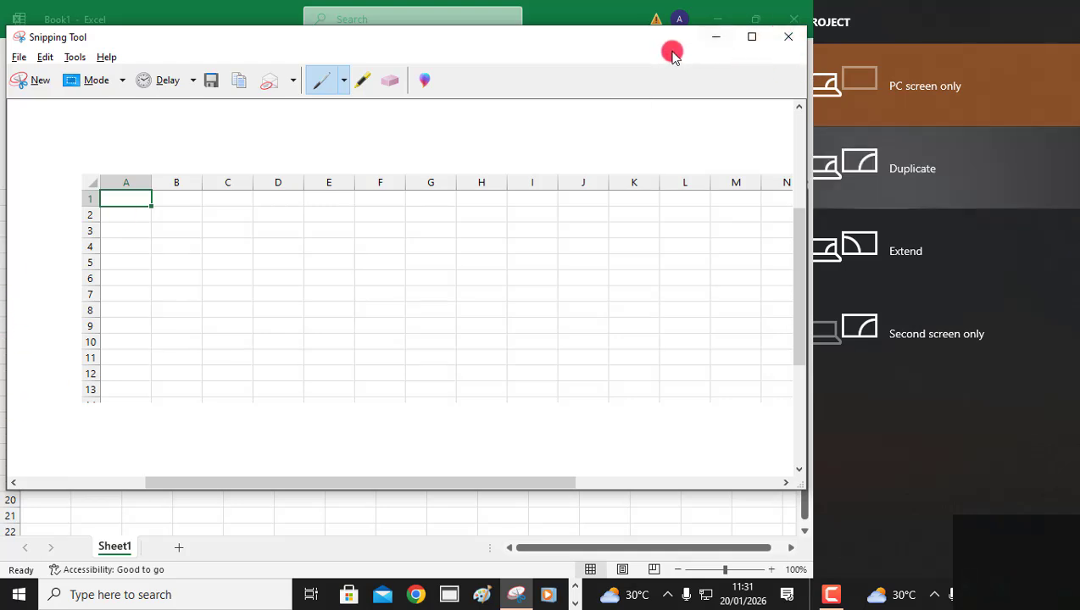
left_click(716, 37)
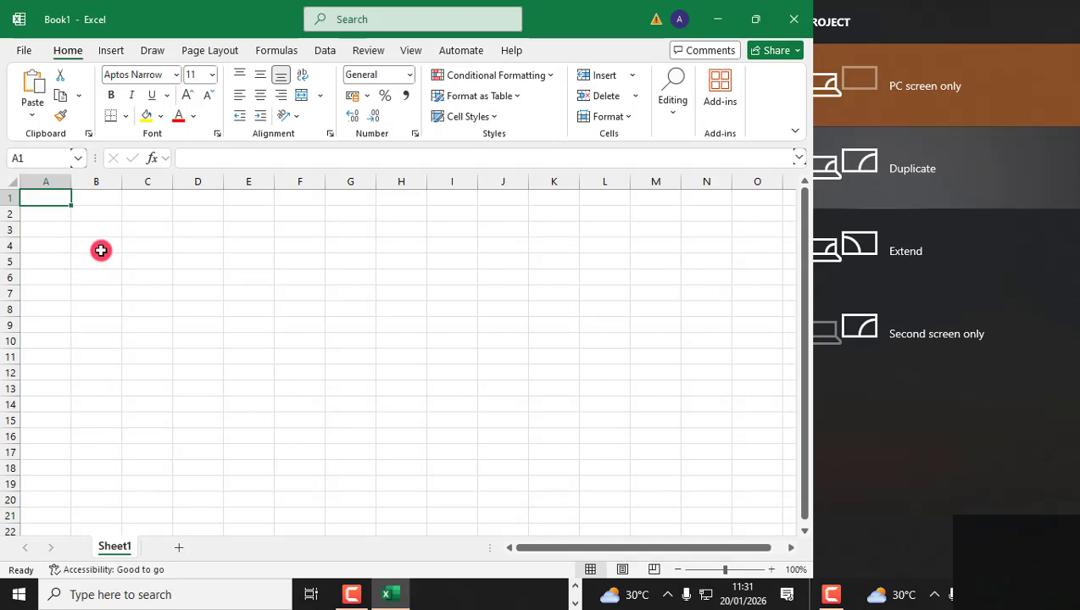
- Enter the title "DAFTAR HASIL UJIAN KOMPUTER SISWA 5B SEMESTER 2" in cell A2
scroll(119, 269, "up", 6)
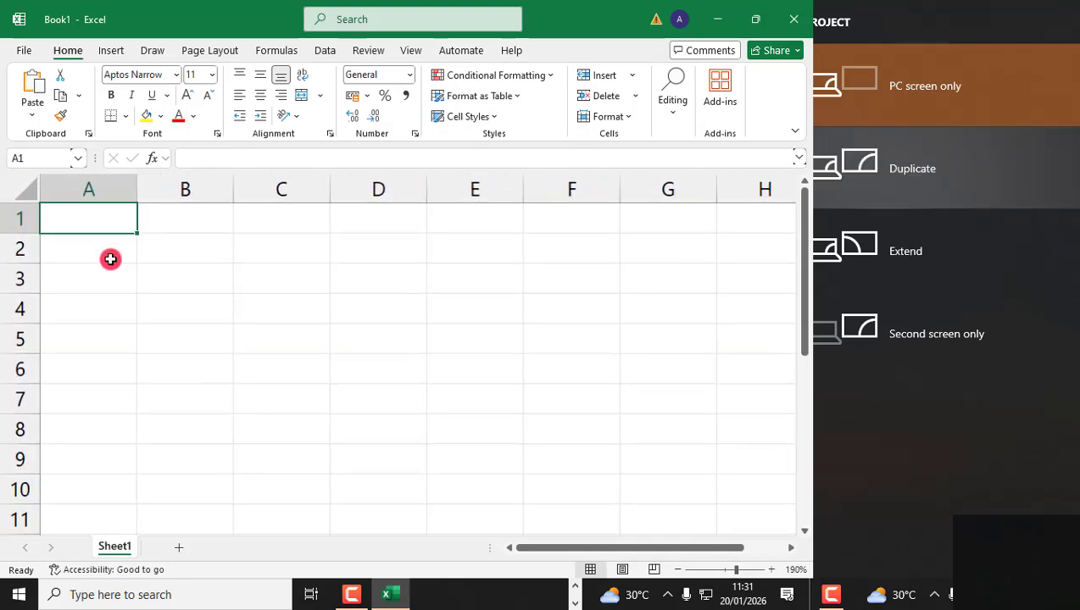
left_click(106, 253)
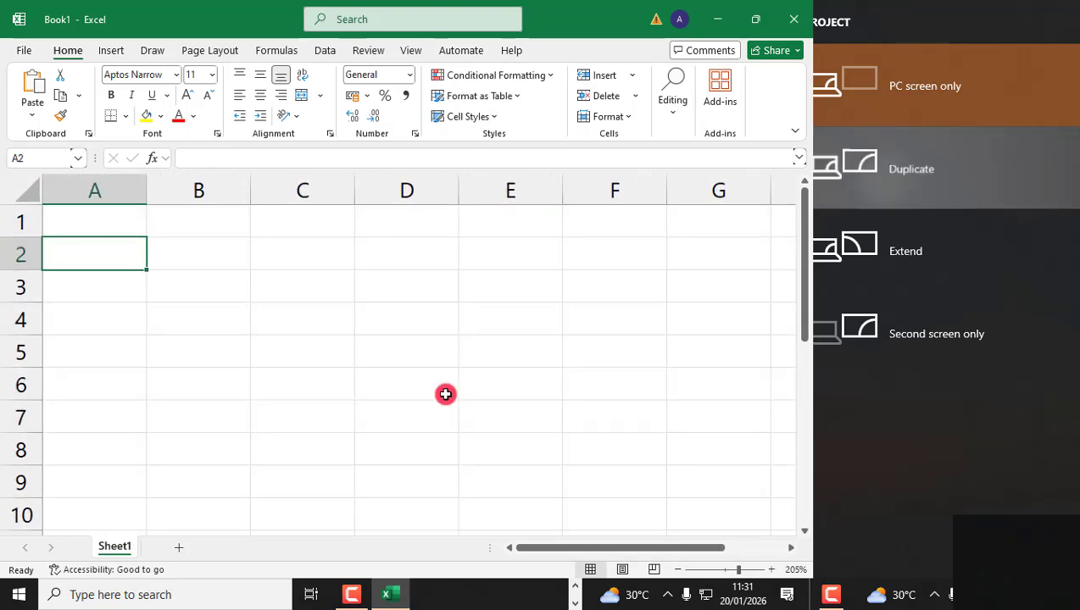
left_click(676, 570)
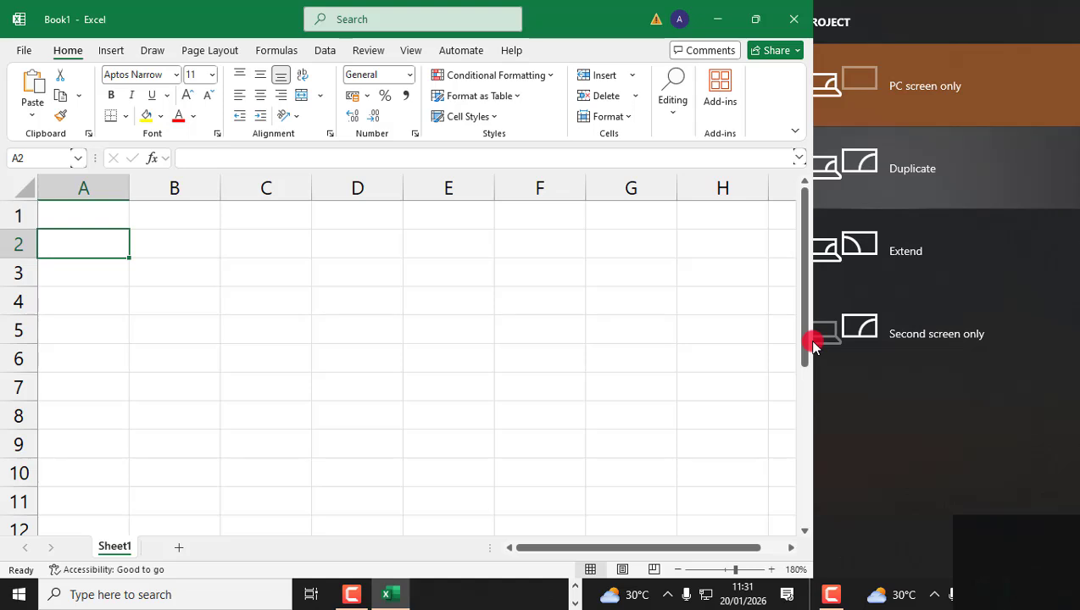
type("DAFTAR")
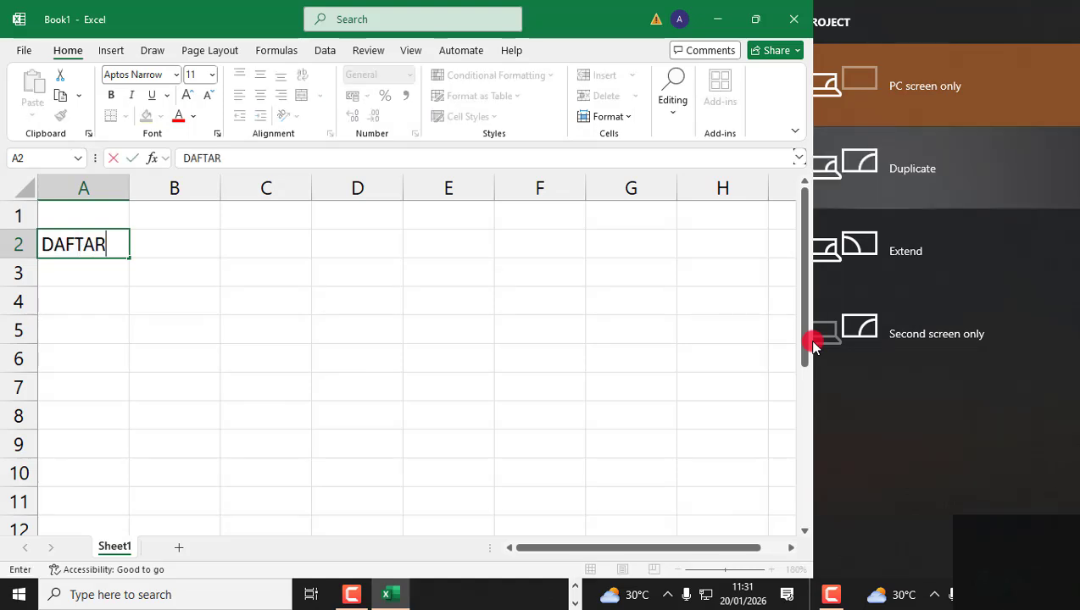
type(" HASI")
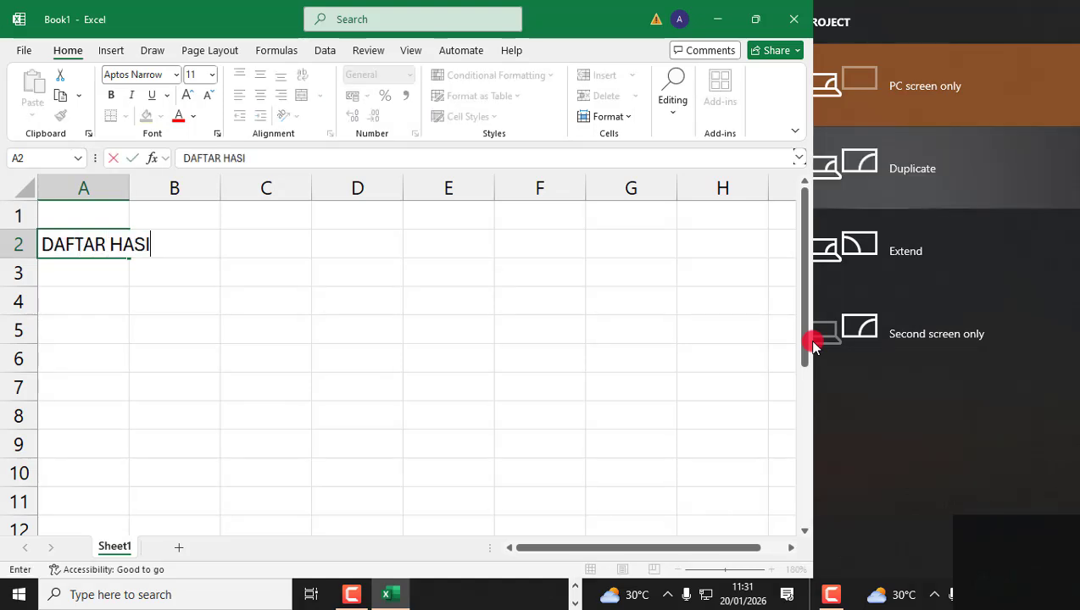
type("L UJIAN")
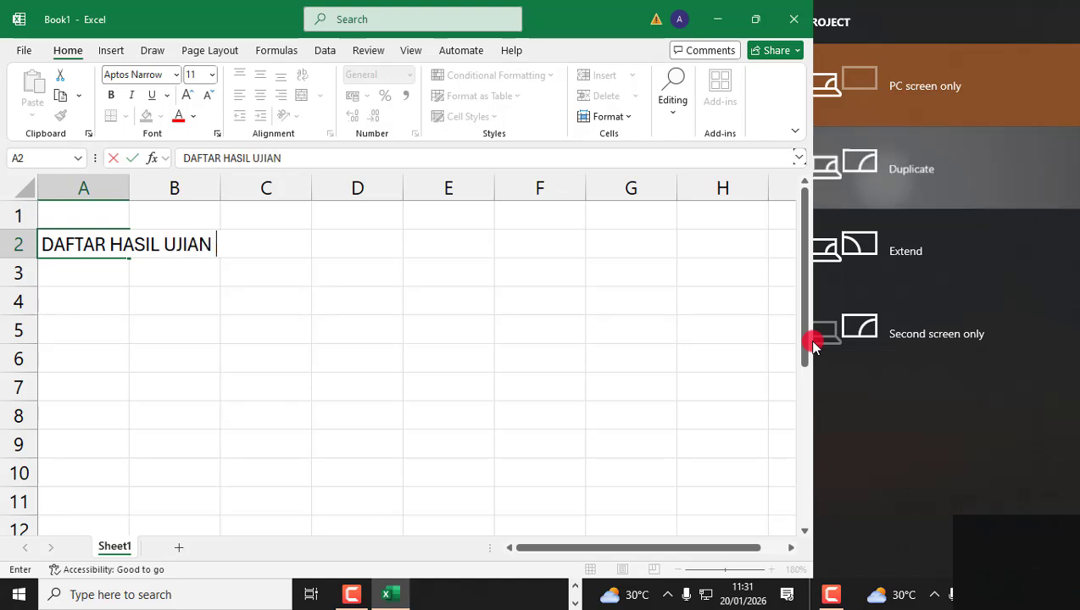
type(" KOMPUTER")
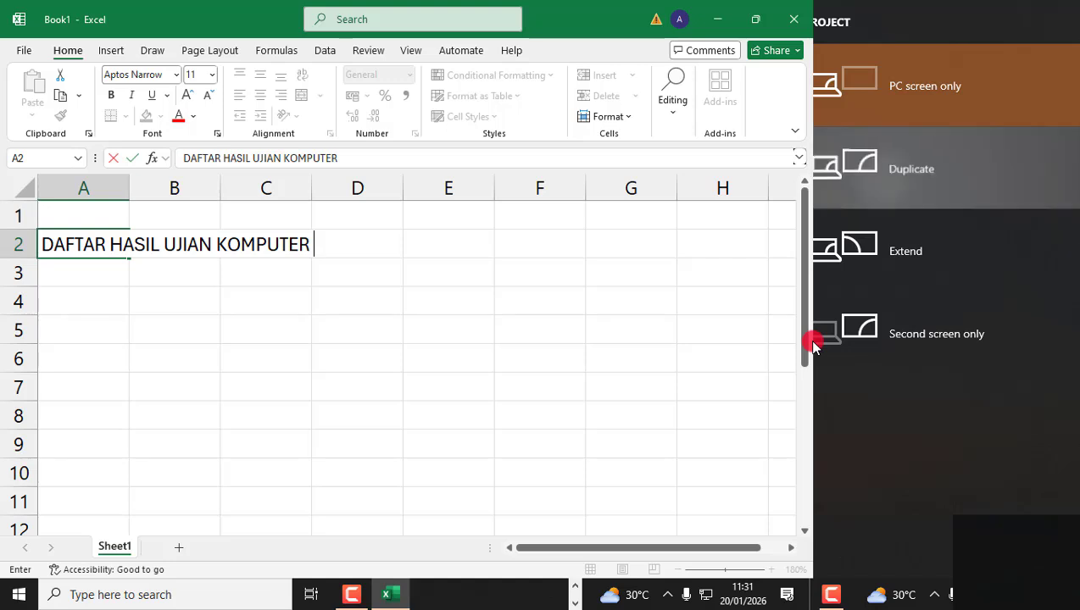
type("SISWA 5")
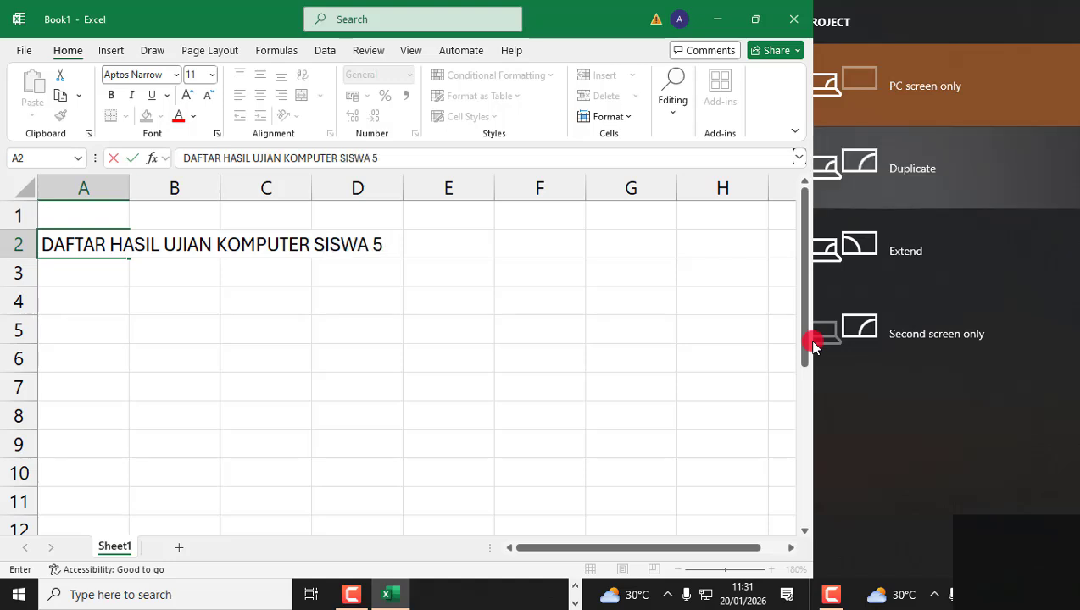
type("B SE")
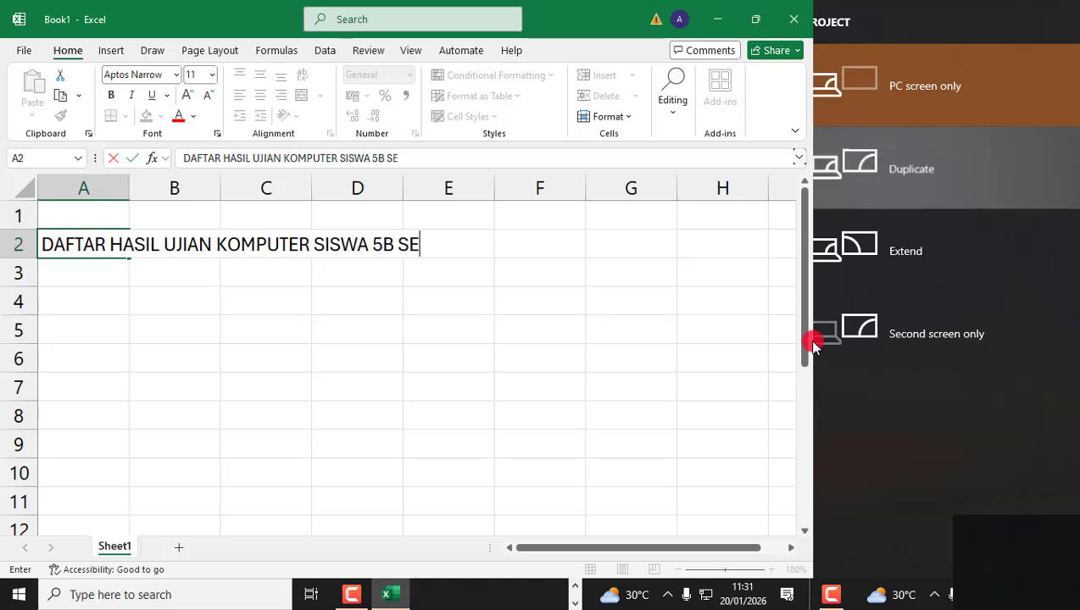
type("MESTER 2")
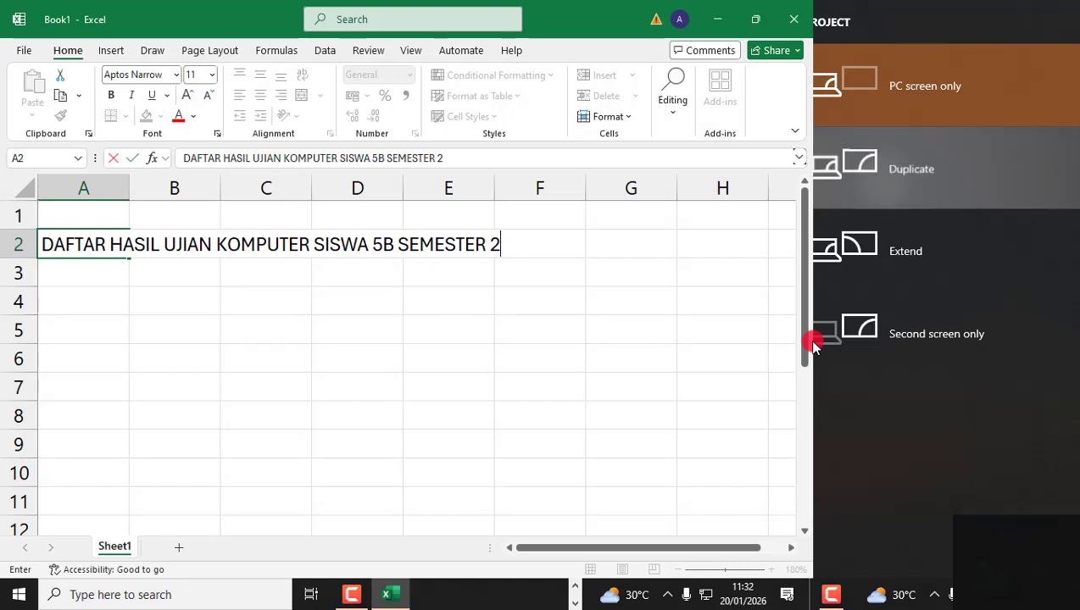
key("Return")
key("Return")
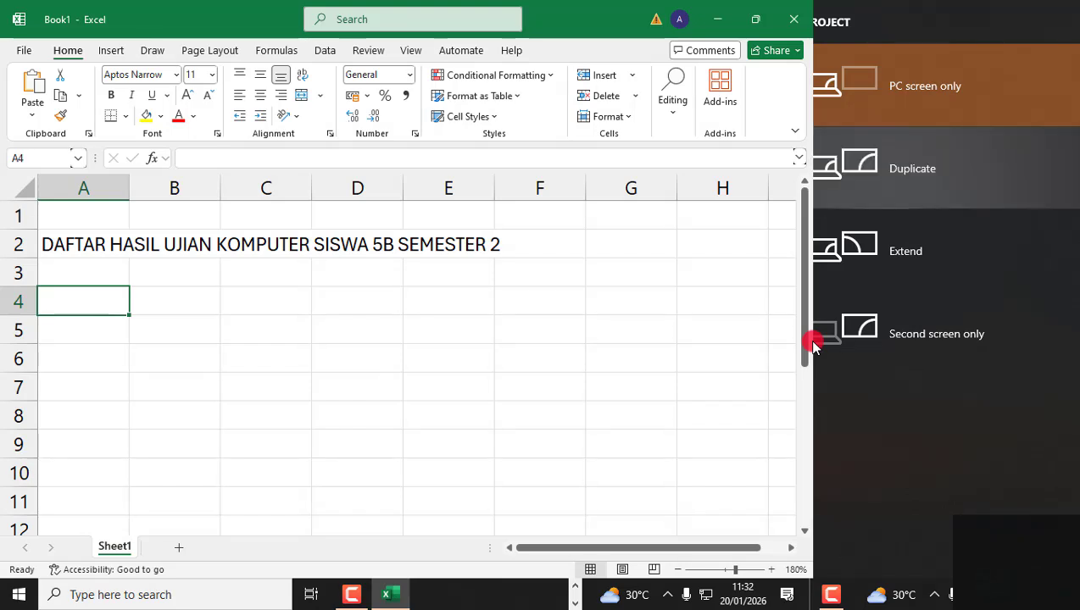
- Enter the headers "No" in A4 and "Nama Siswa" in B4, and adjust the widths of columns A and B to fit them
type("No")
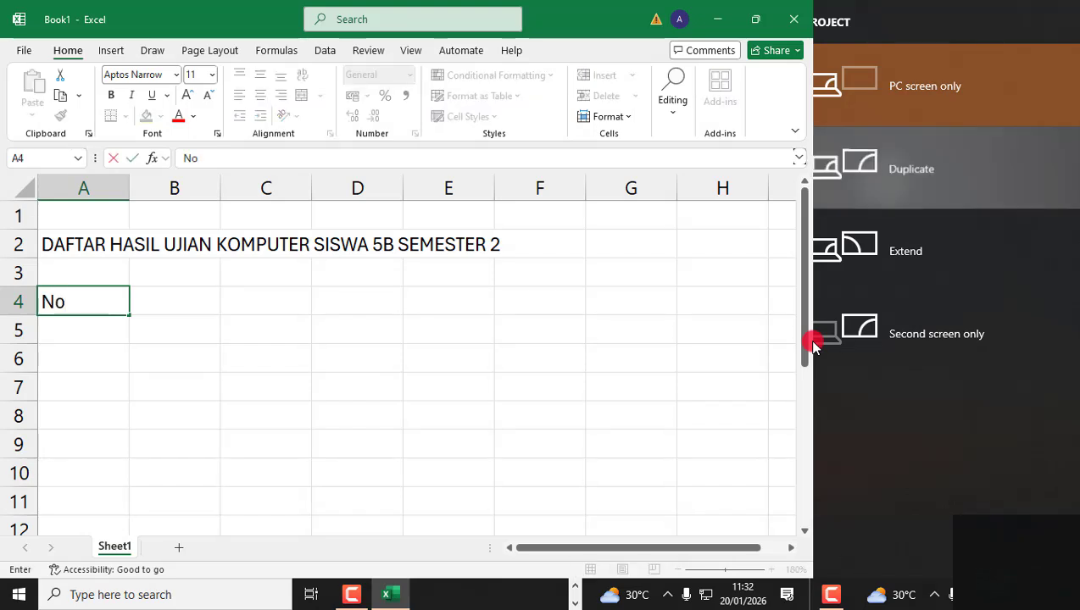
key("Tab")
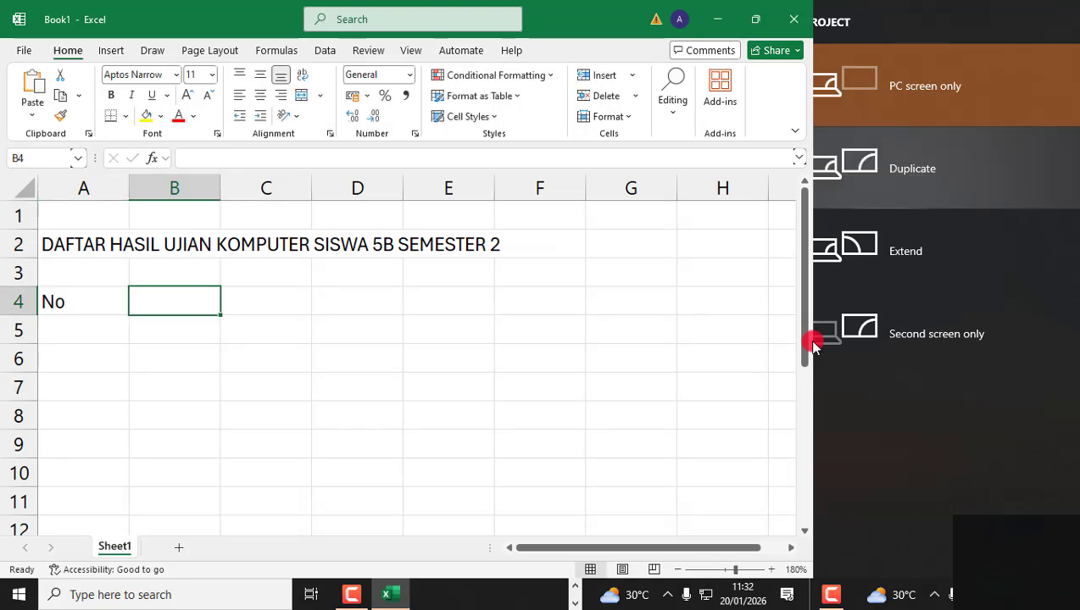
type("N")
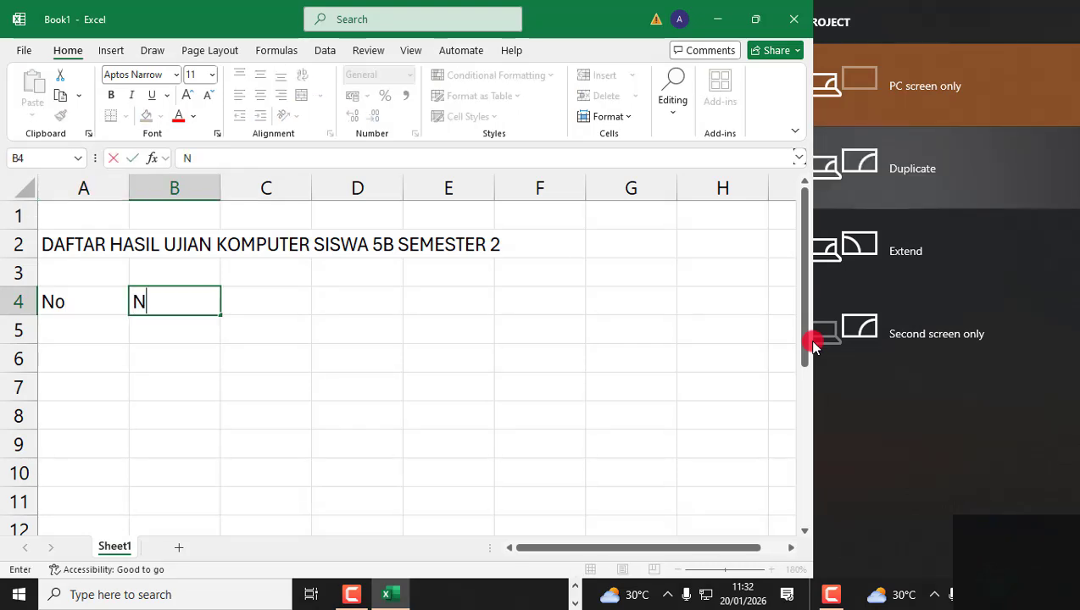
type("ama Siswa")
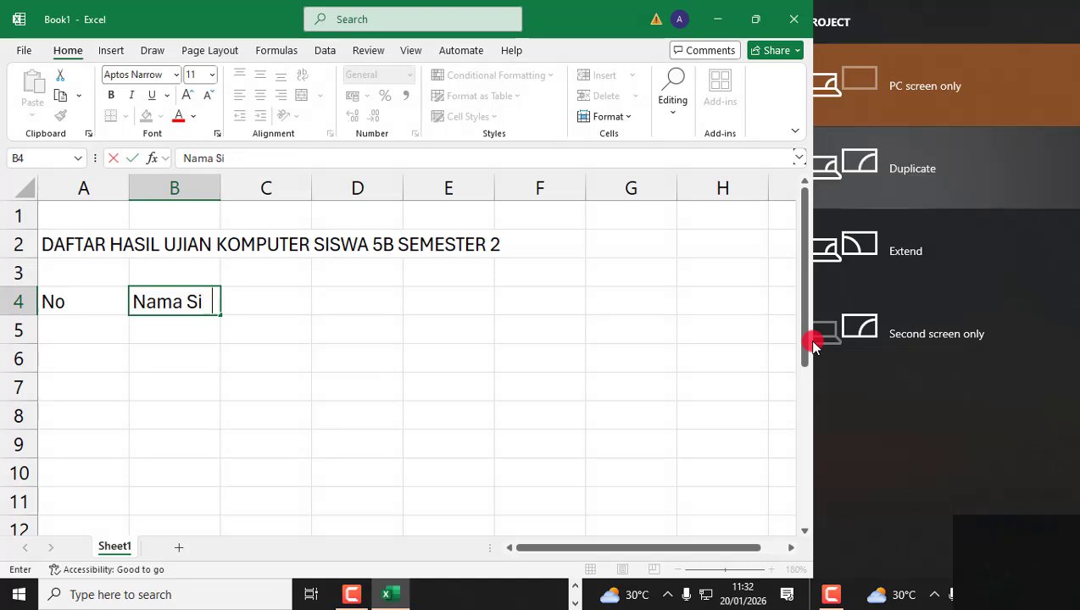
key("Tab")
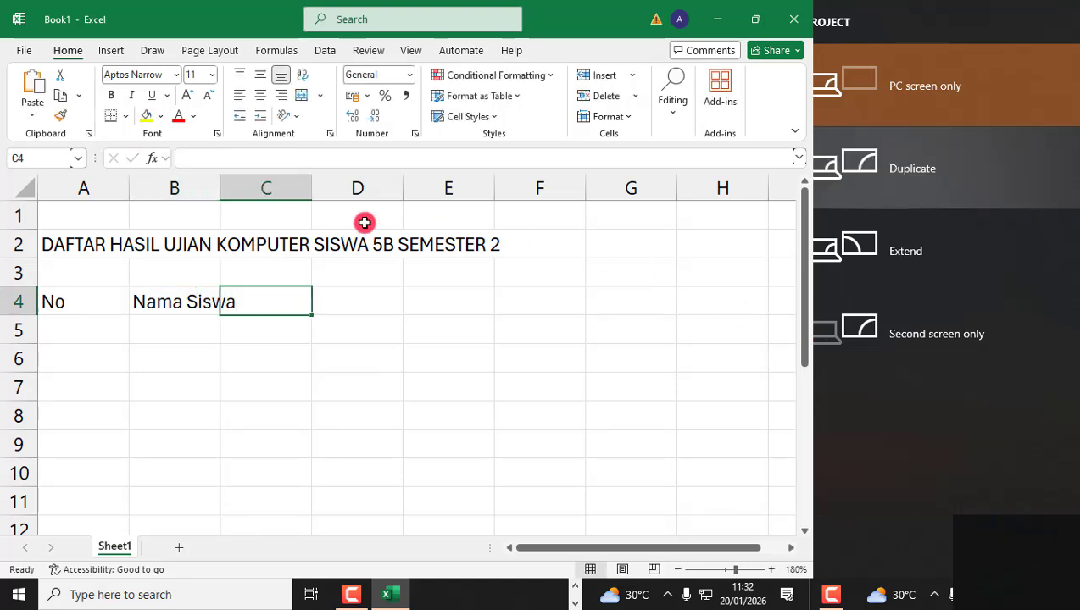
left_click_drag(132, 194, 71, 206)
left_click_drag(161, 188, 198, 195)
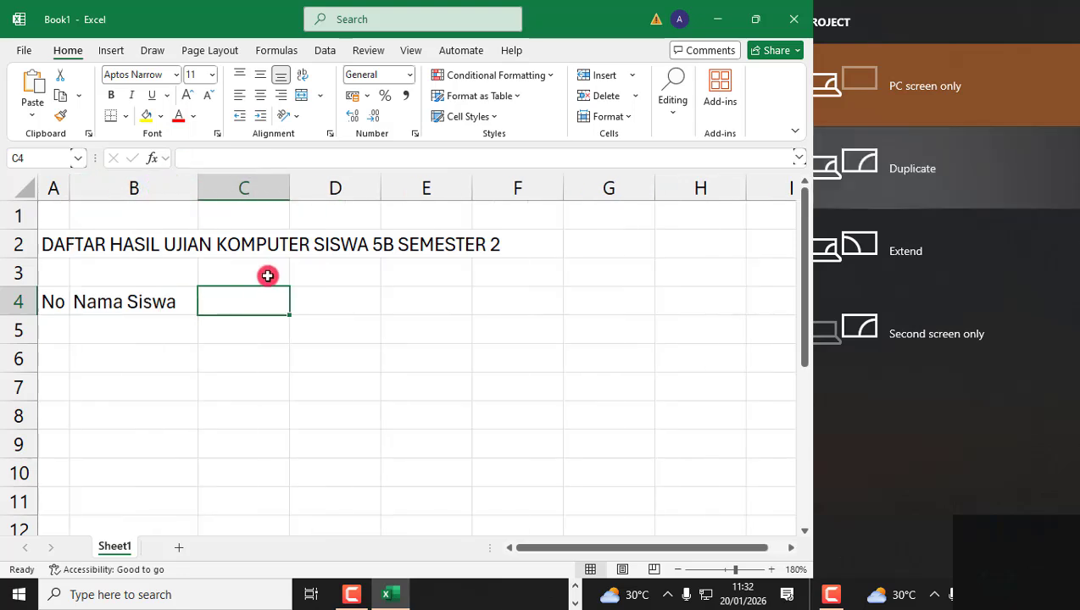
- Enter the header "NILAI" in C4 with the subheaders "Windows", "Word" and "Excel" in C5 to E5
type("NILAI")
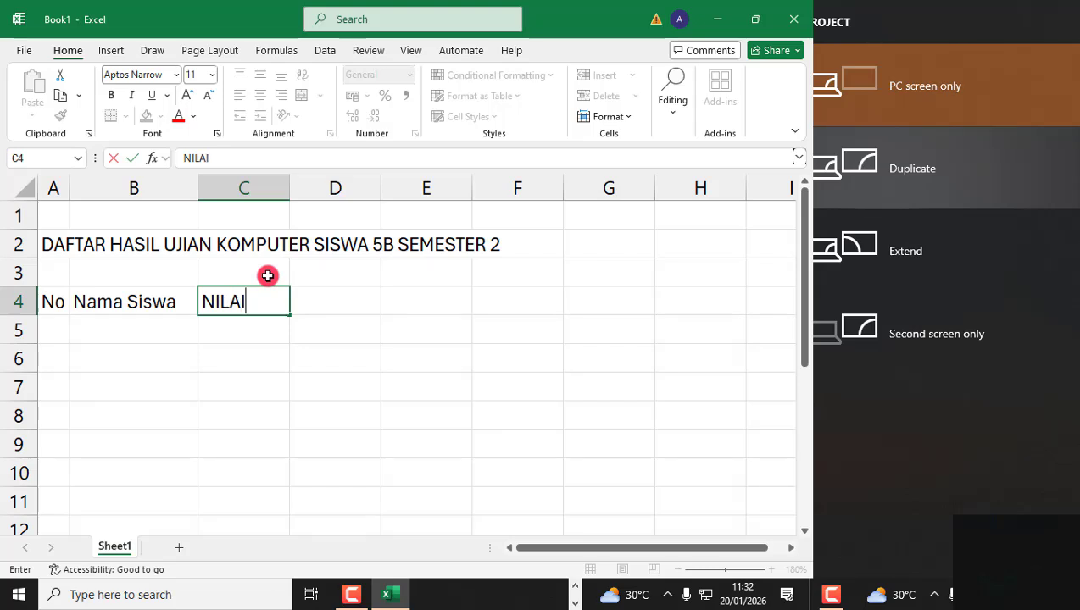
key("Return")
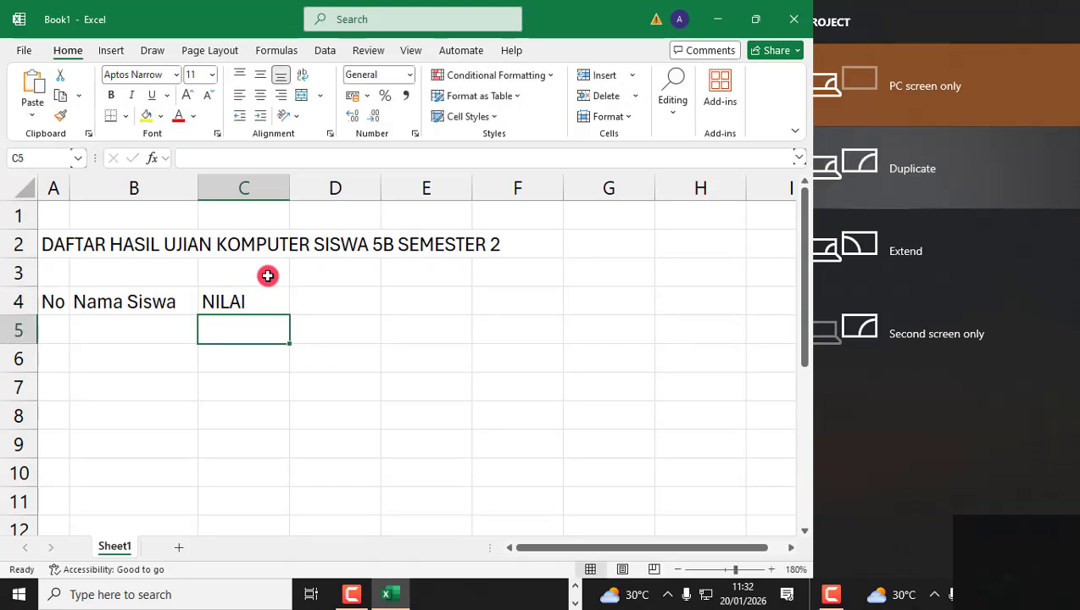
type("Windows")
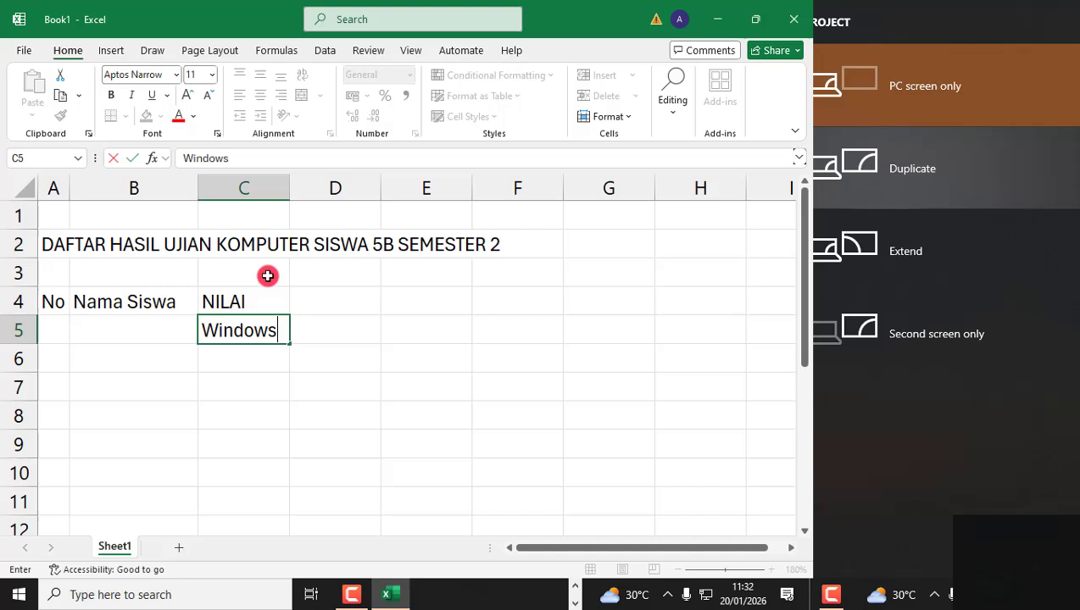
key("Tab")
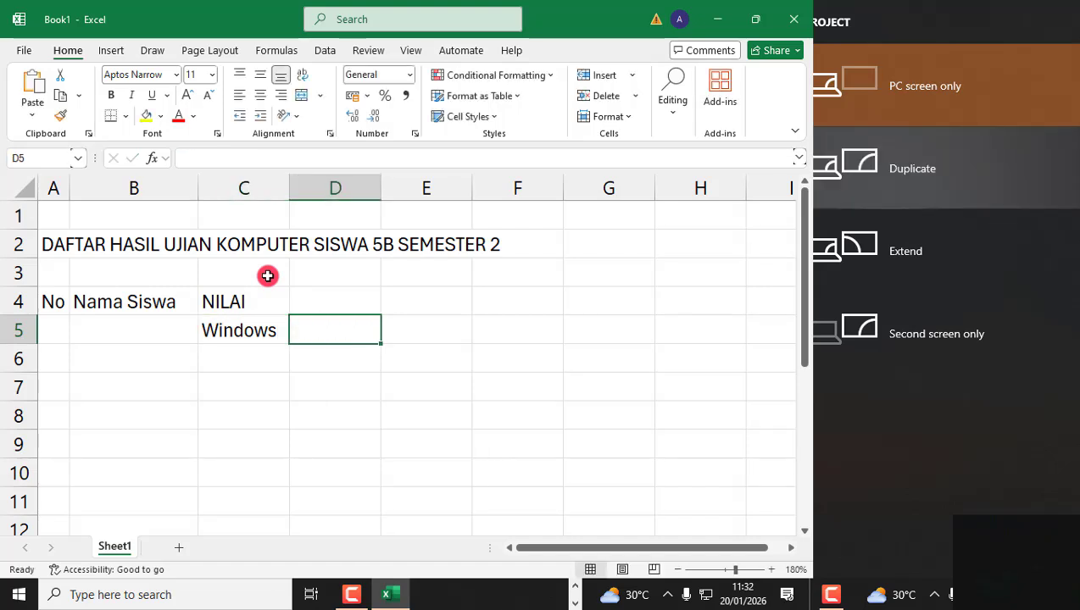
type("Word")
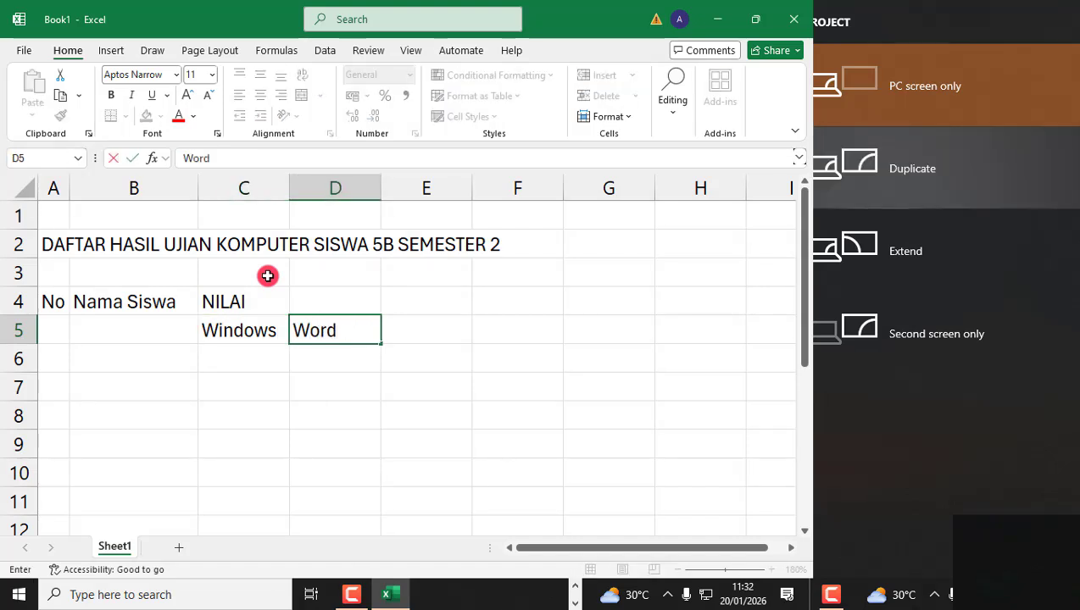
key("Tab")
type("Exc")
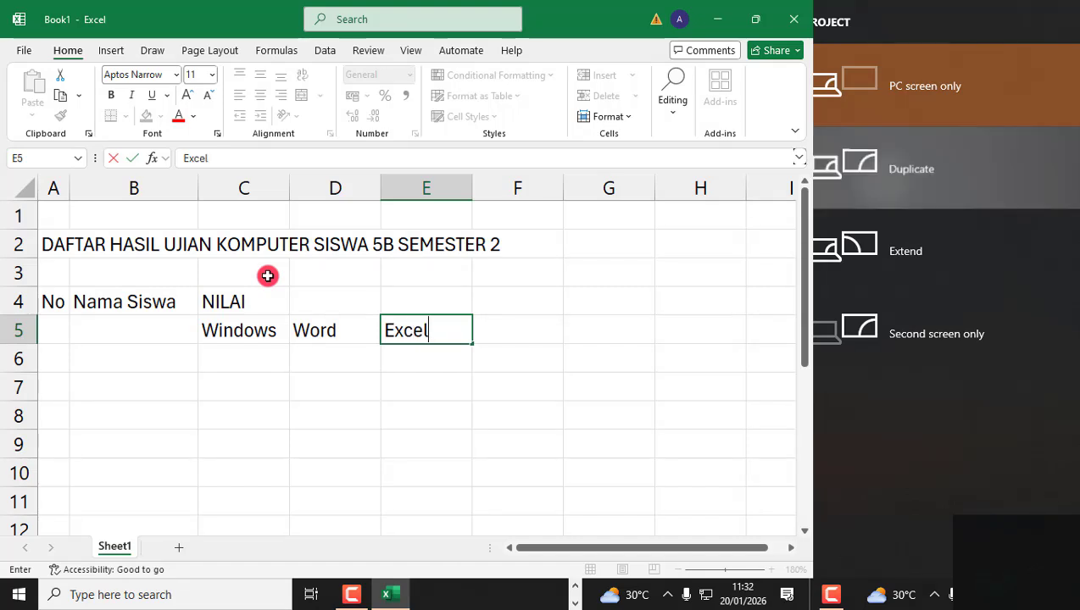
key("Right")
- Enter the two-line average header with "Nilai" in F4 and "Rata-Rata" in F5
key("Up")
type("N")
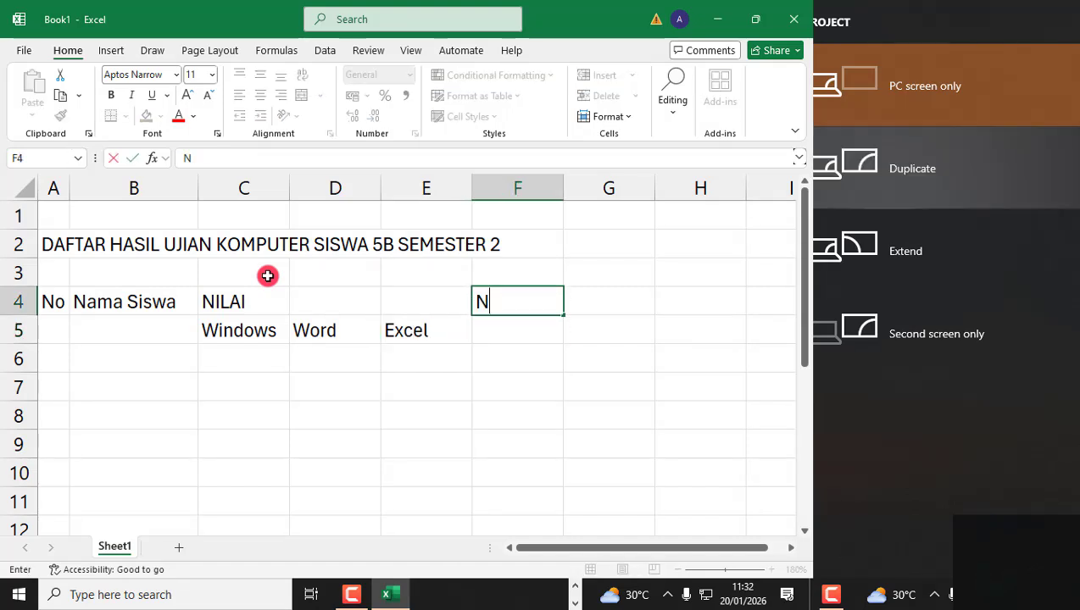
type("ilai")
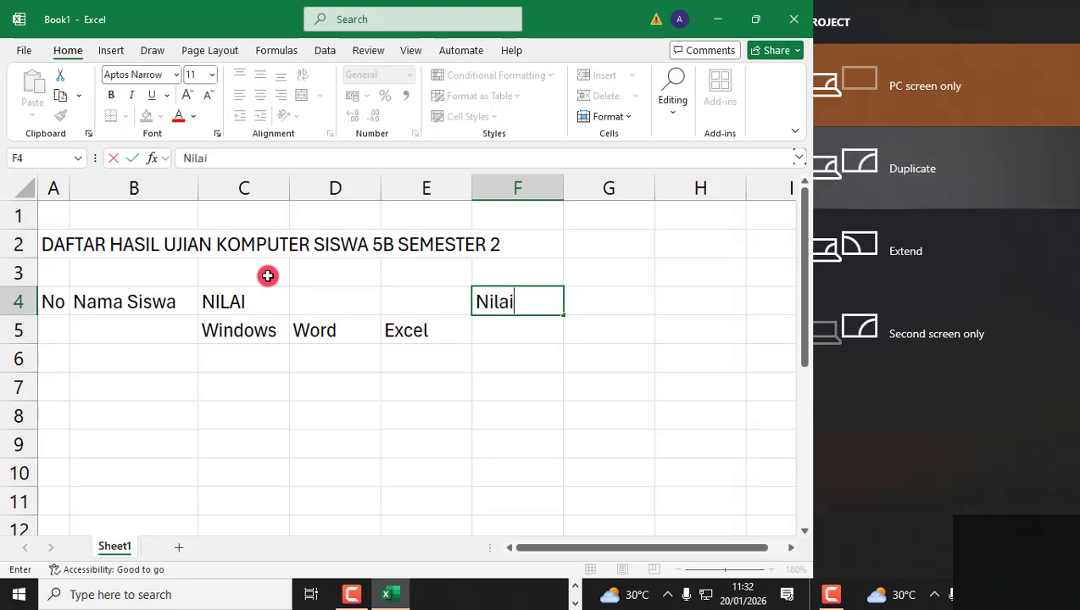
key("Return")
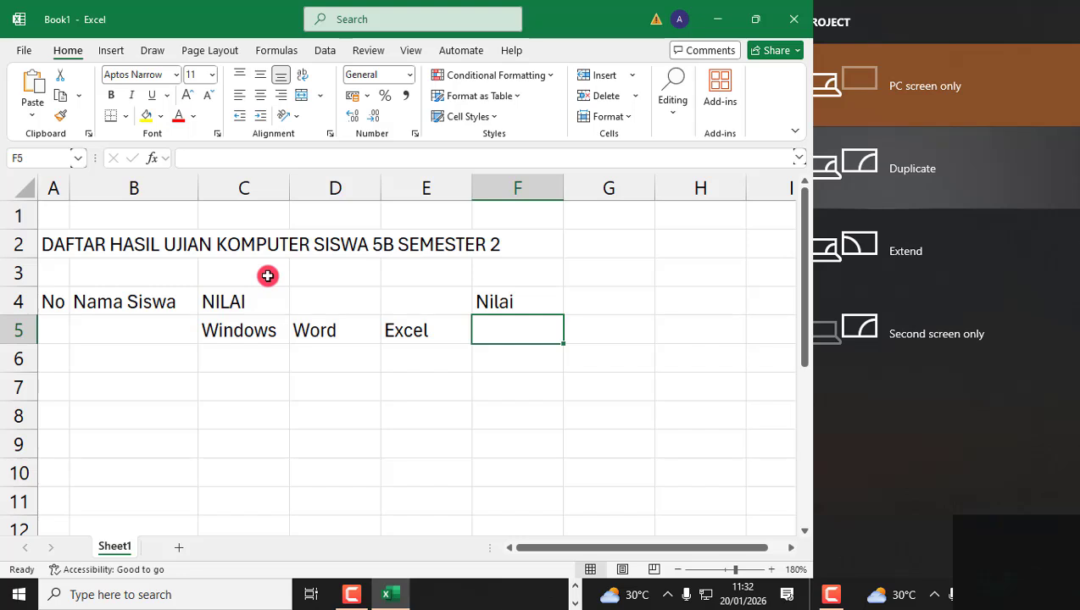
type("Rata-Rata")
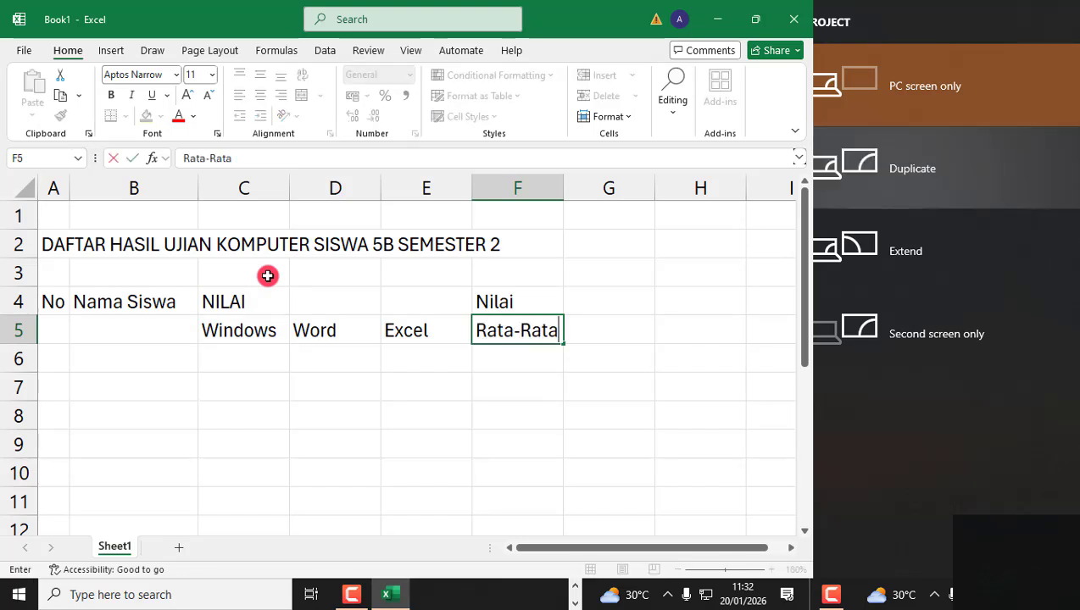
key("Tab")
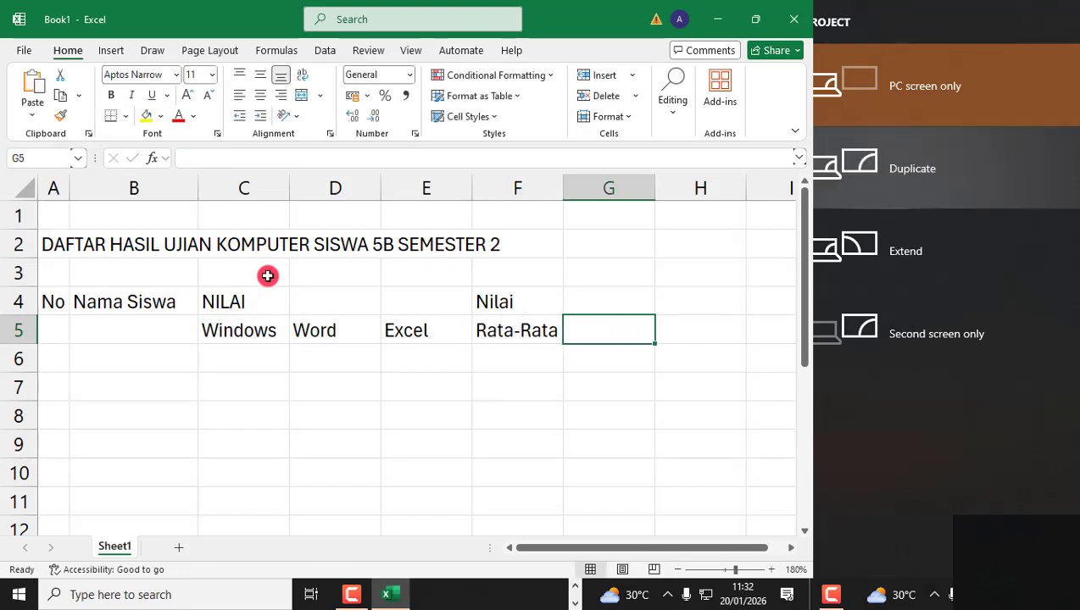
- Enter the headers "GRADE" in G4 and "Keterangan" in H4, and autofit column H to its text
key("Up")
type("G")
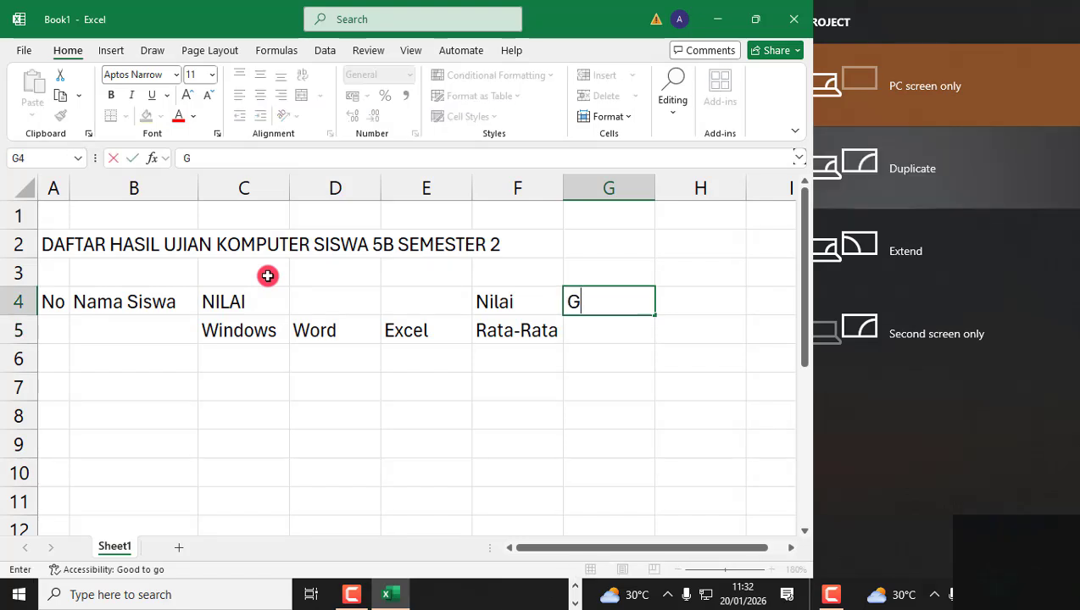
type("RADE")
key("Tab")
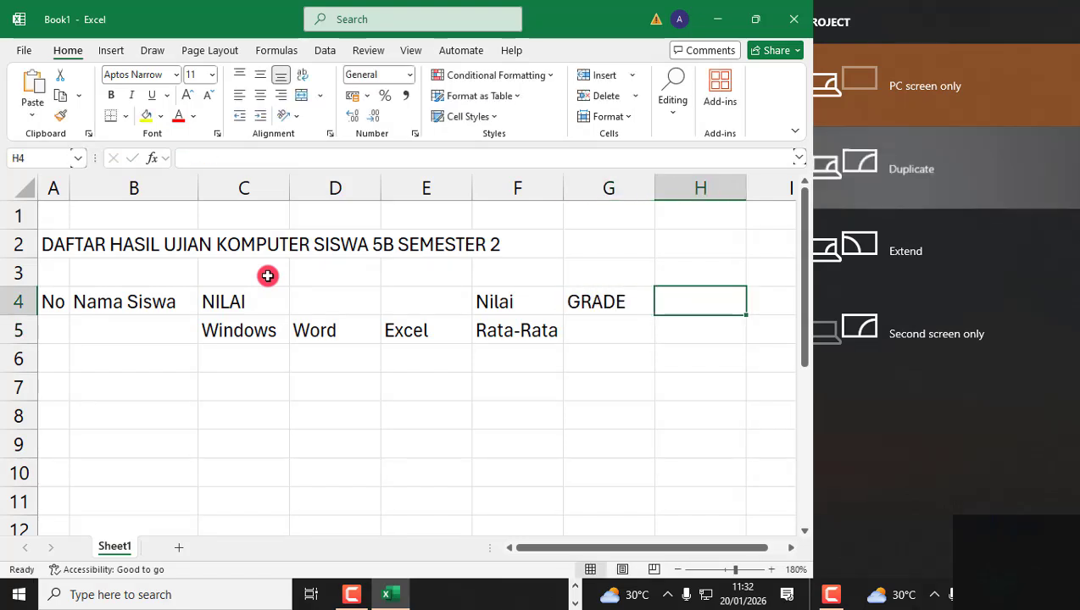
type("Keterang")
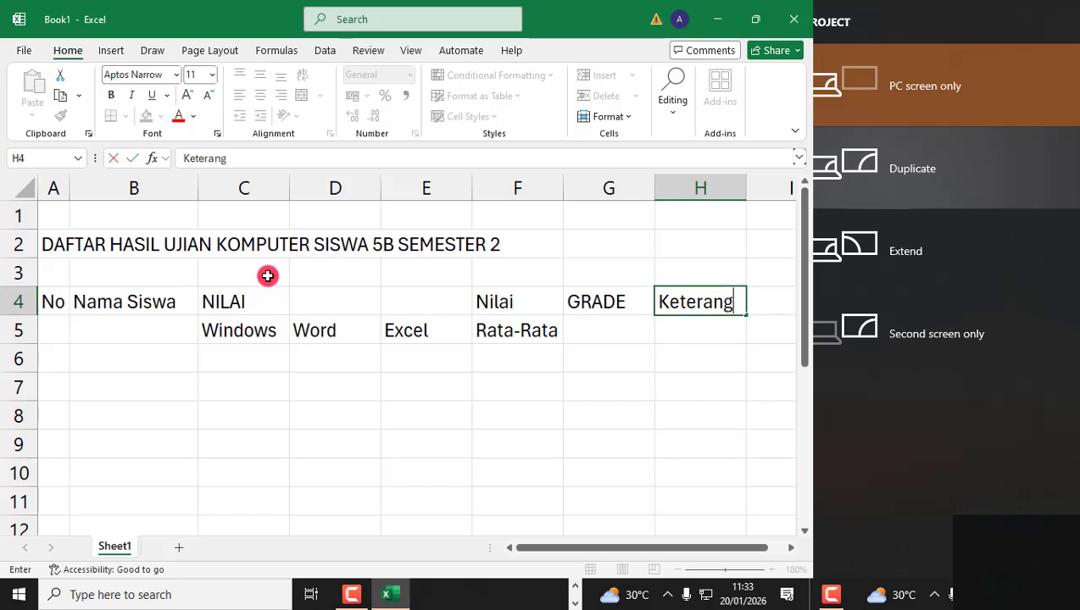
type("an")
key("Return")
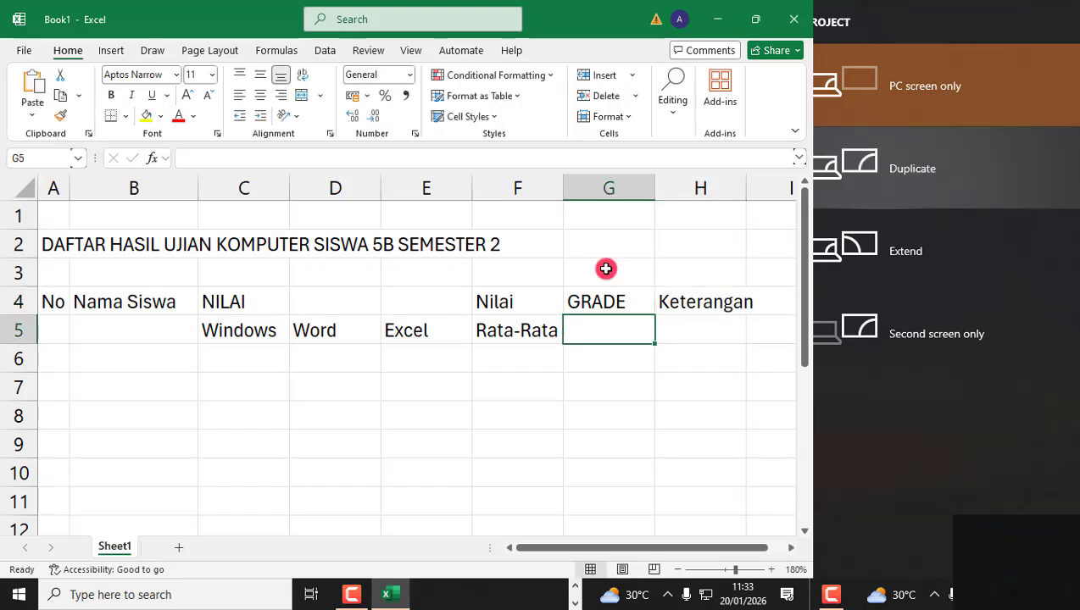
double_click(746, 190)
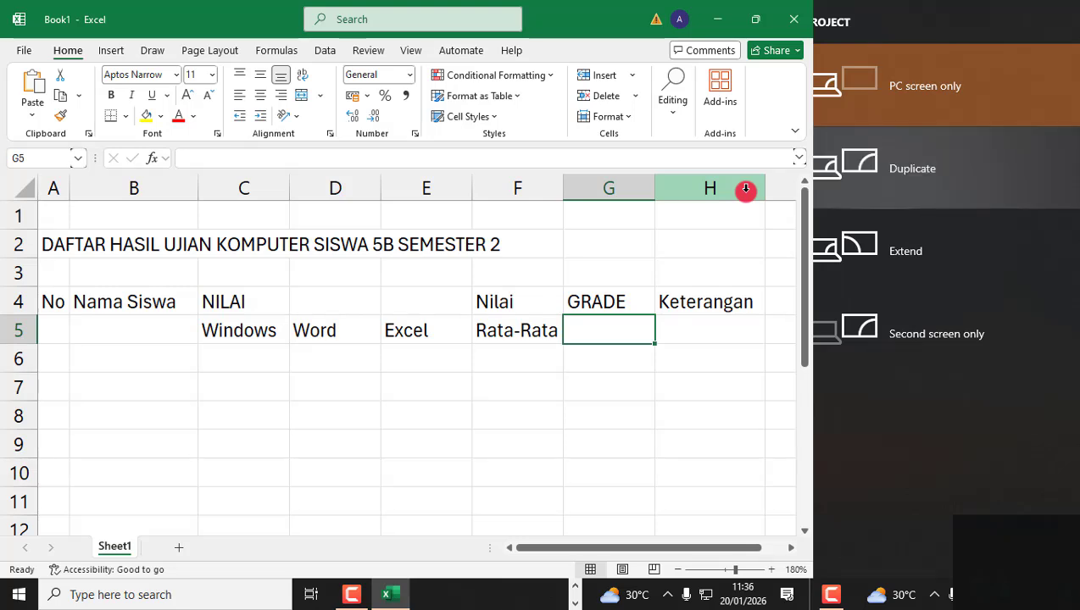
- Merge and center the title in row 2 across A2:H2 and make it bold
left_click(65, 243)
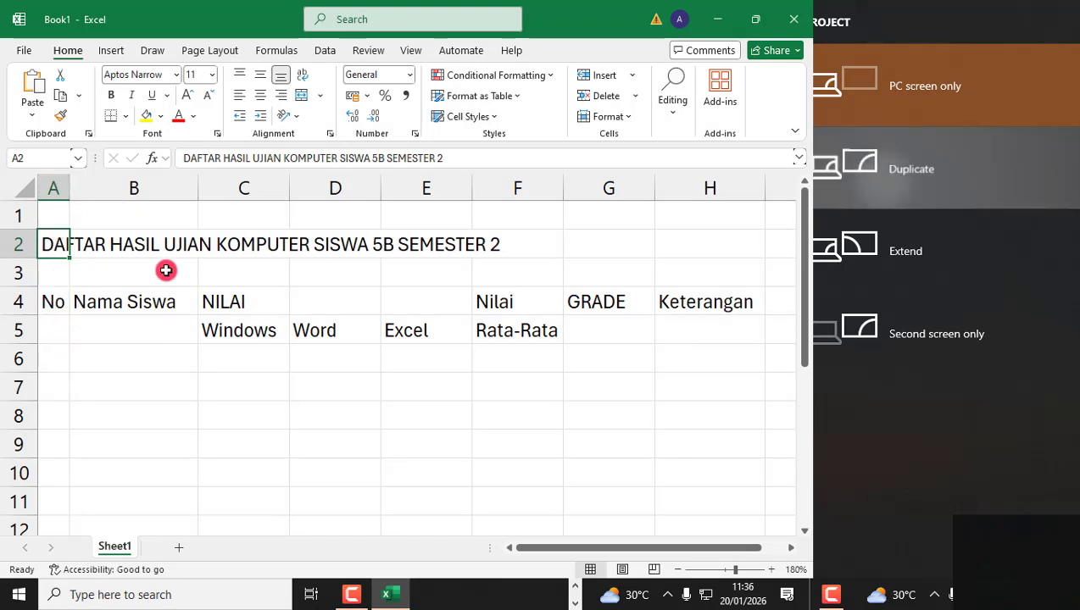
left_click(57, 244)
left_click_drag(56, 244, 600, 242)
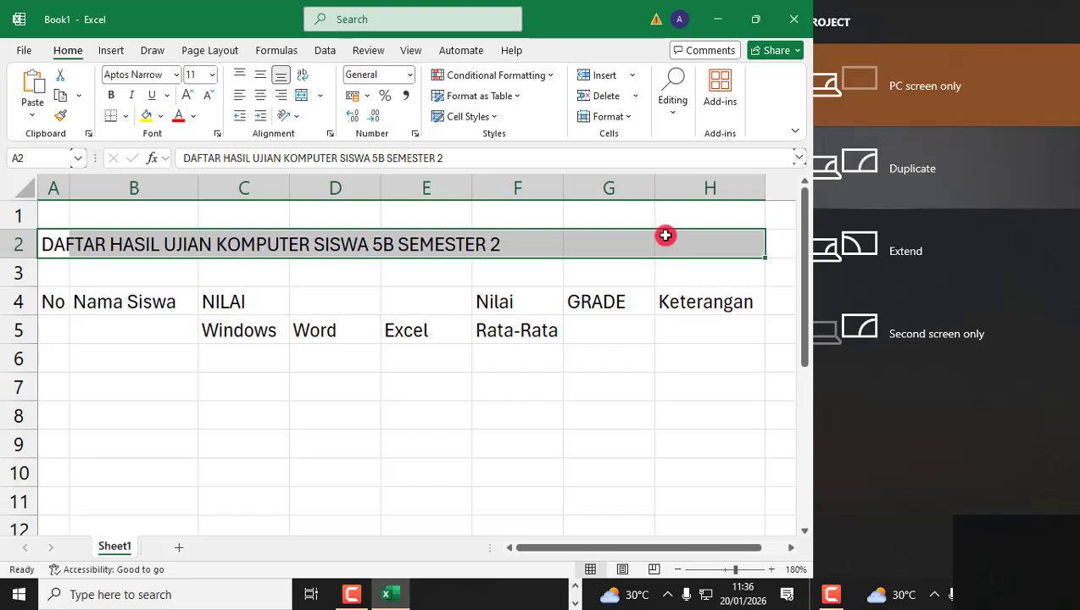
left_click(307, 100)
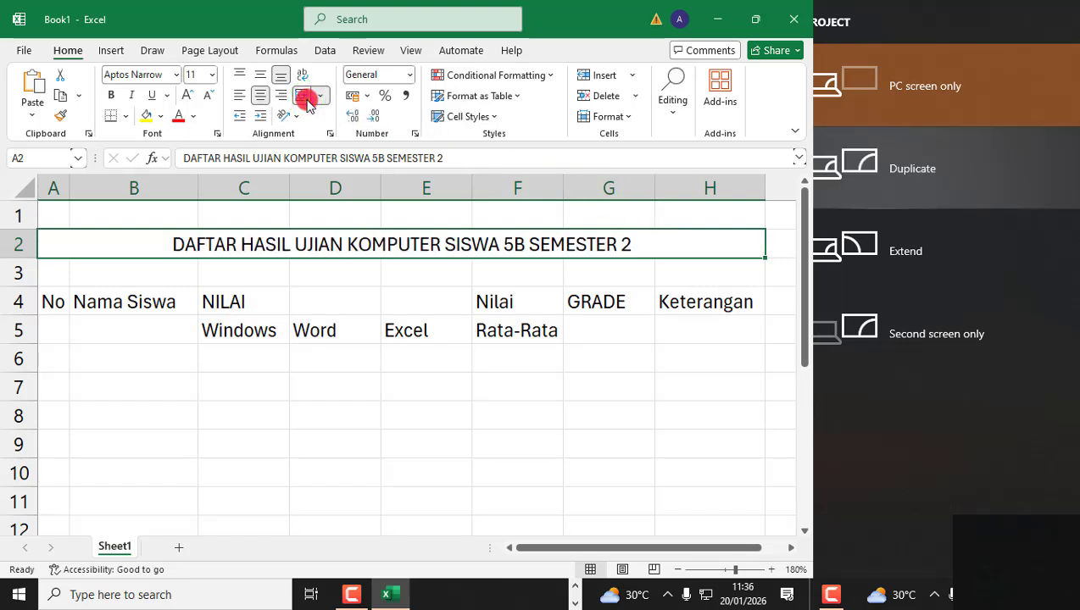
left_click(110, 95)
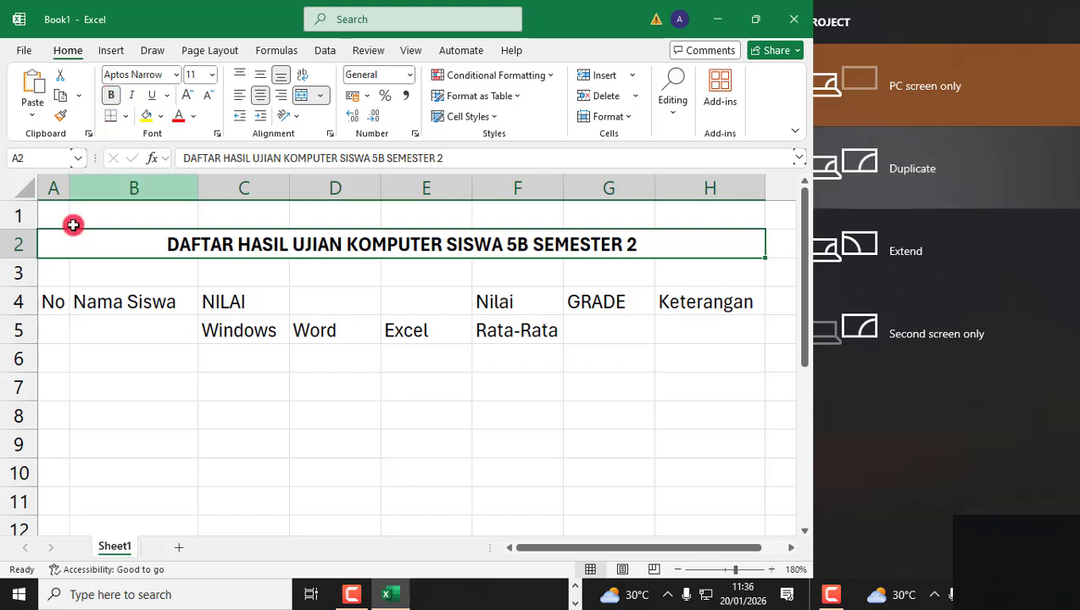
- Merge and center the "No" header over A4:A5 and align it to the middle vertically
left_click(58, 301)
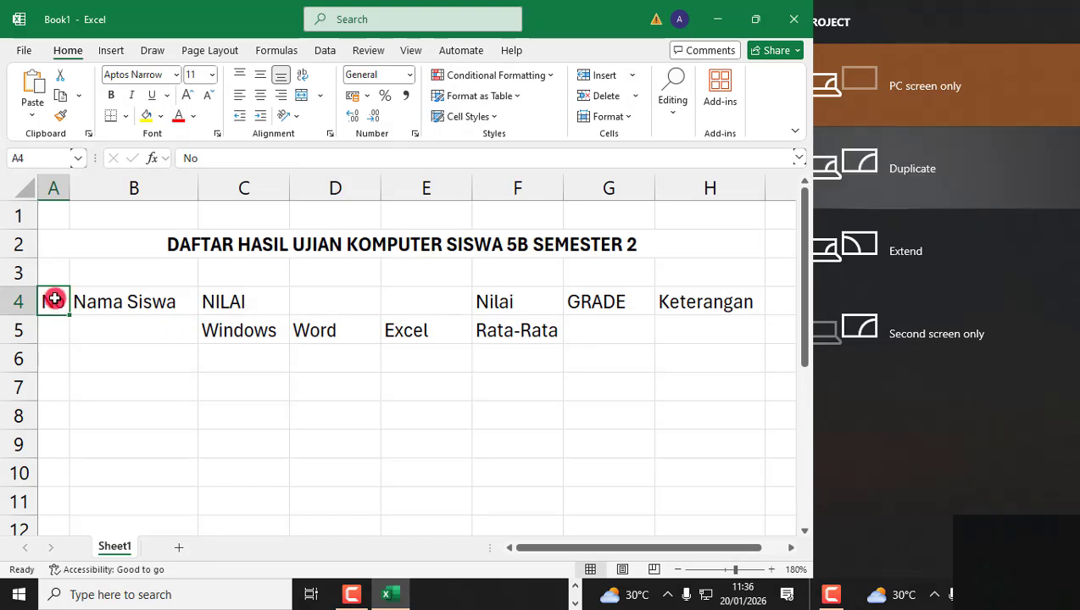
left_click_drag(53, 299, 51, 327)
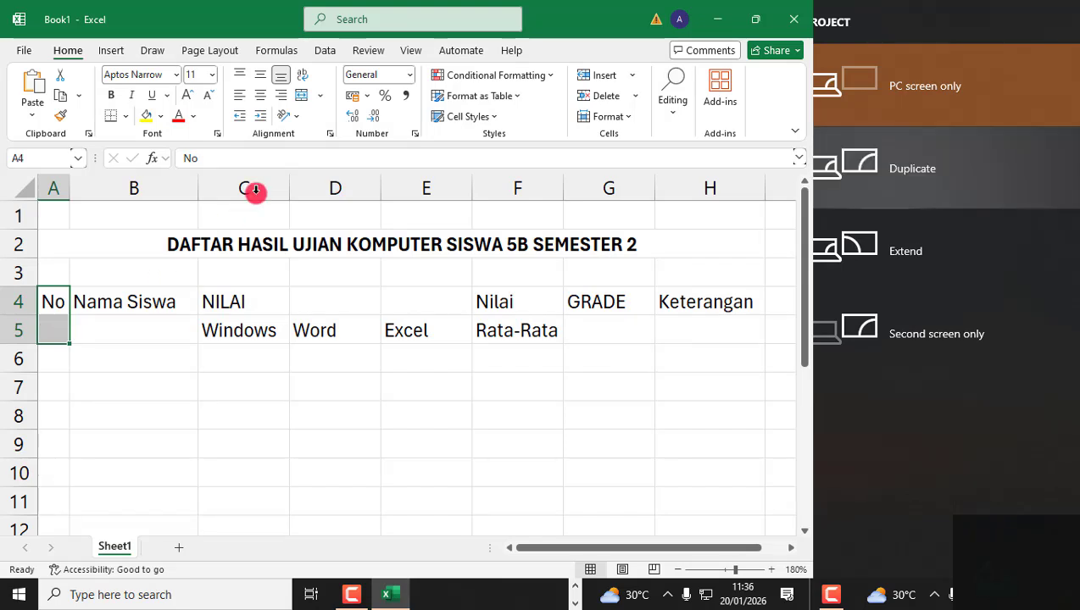
left_click(301, 97)
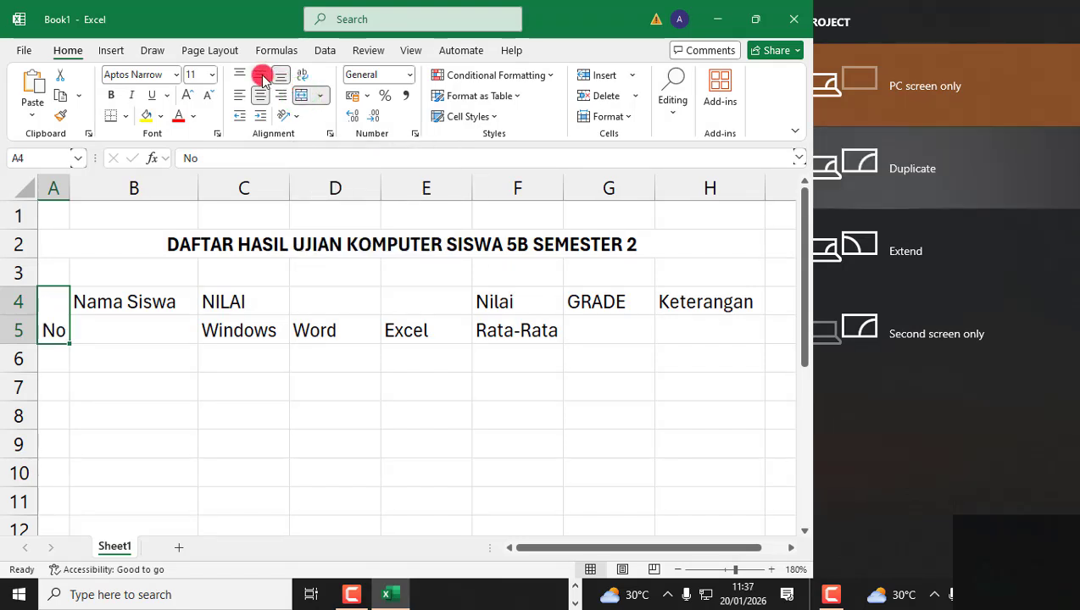
left_click(263, 76)
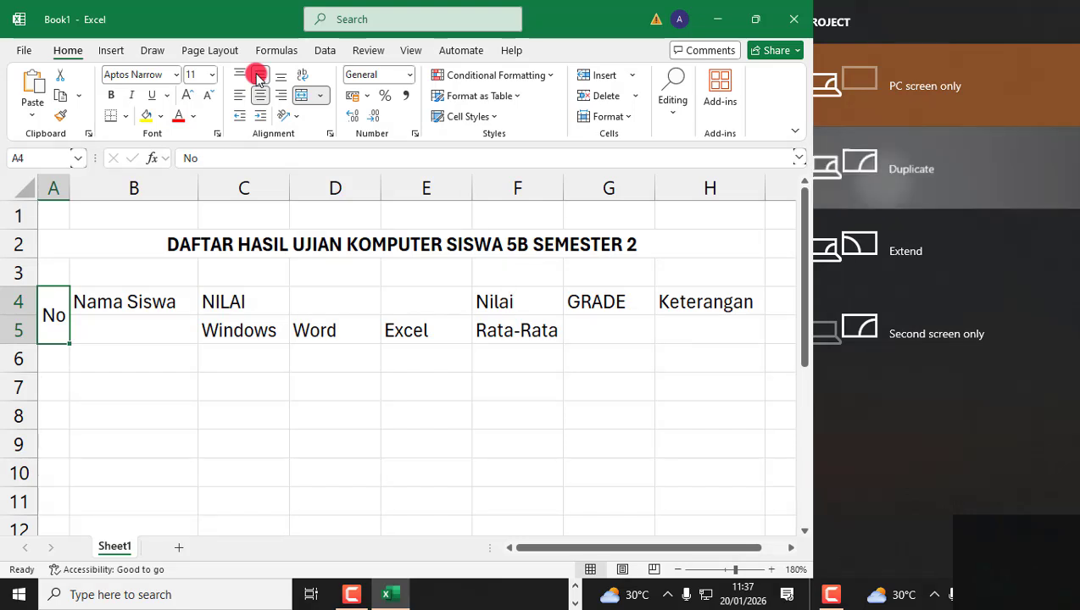
- Merge and center the "Nama Siswa" header over B4:B5 with middle vertical alignment
left_click(161, 300)
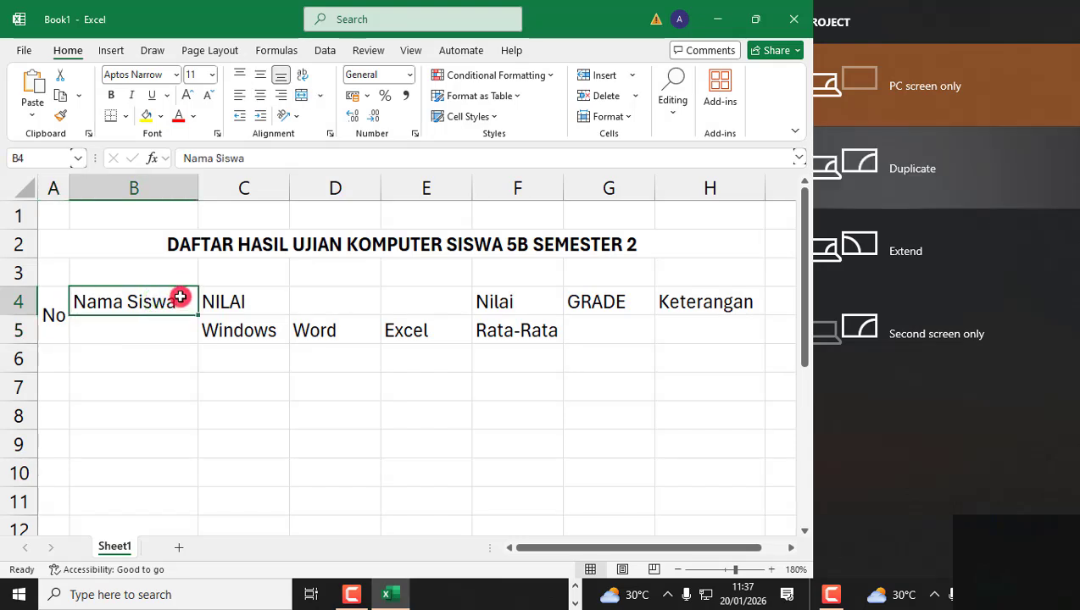
left_click_drag(179, 299, 180, 323)
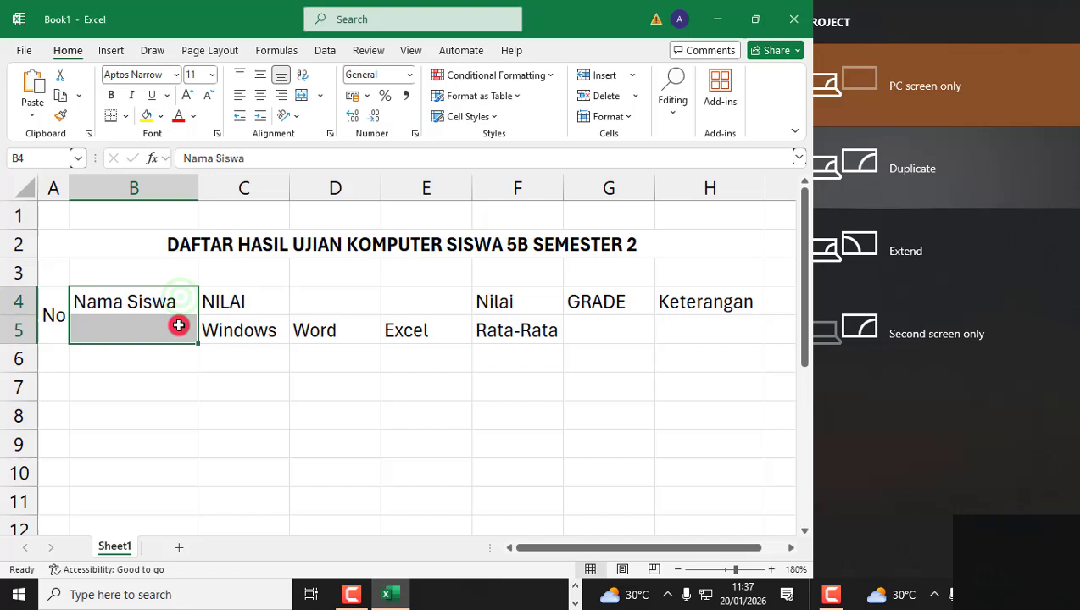
left_click(301, 97)
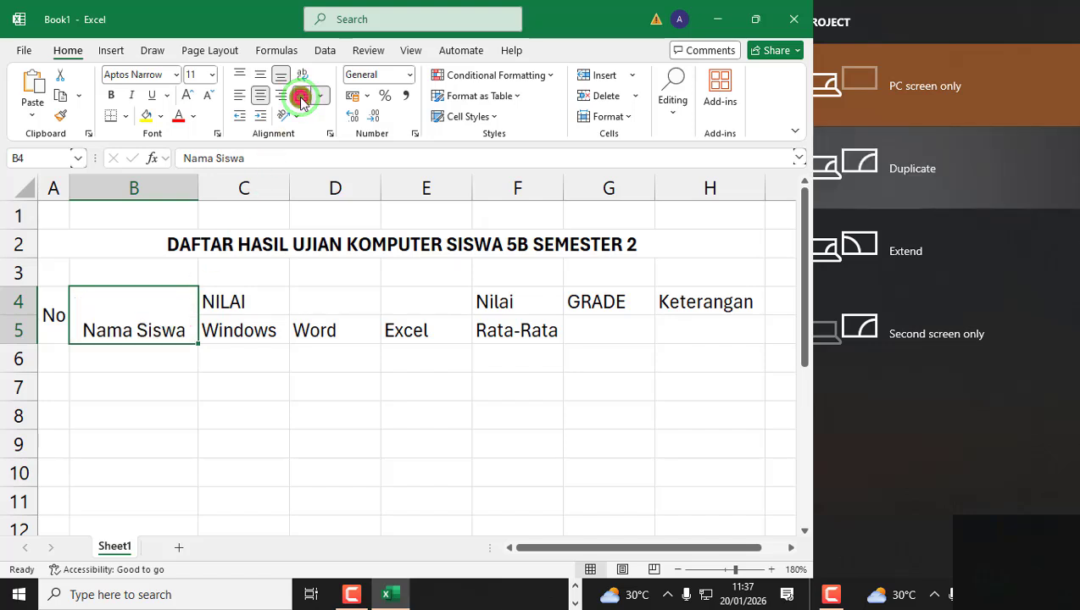
left_click(263, 75)
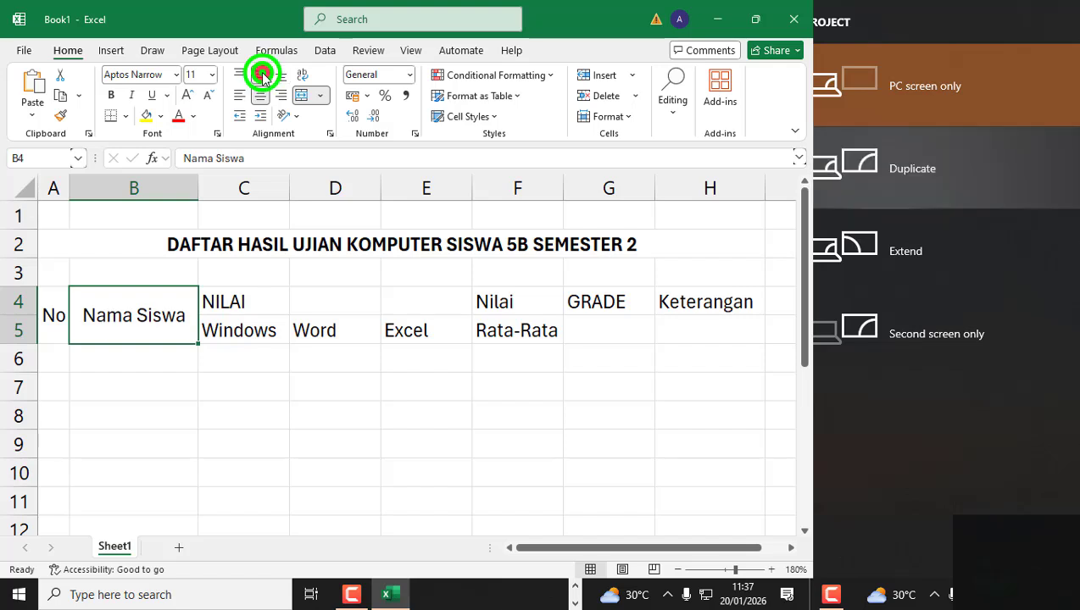
left_click(885, 184)
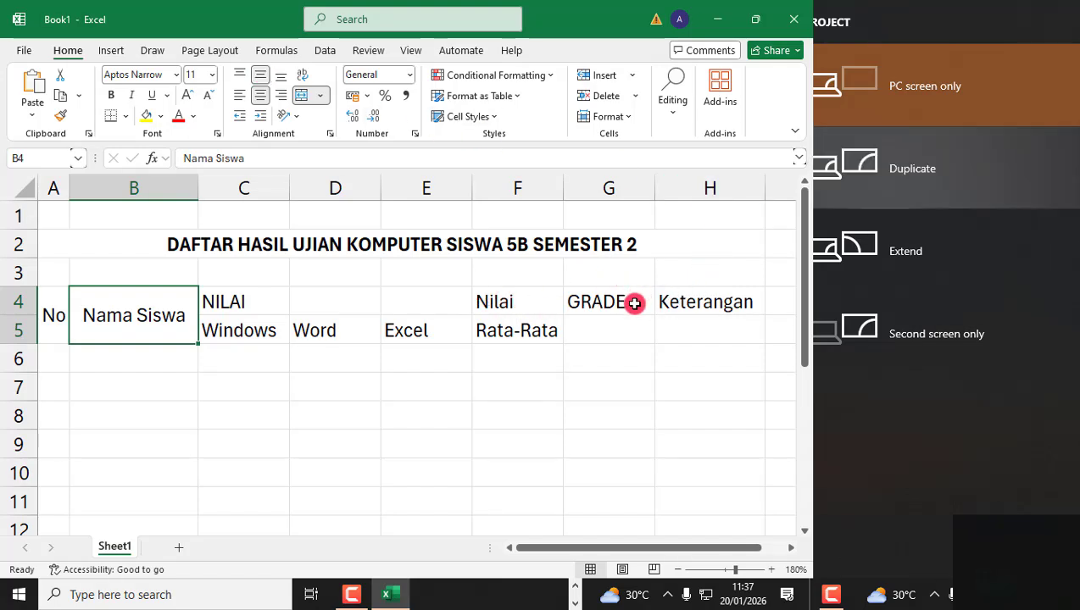
- Merge and center the GRADE header over G4:G5 and the Keterangan header over H4:H5, both with middle vertical alignment
left_click_drag(634, 302, 634, 318)
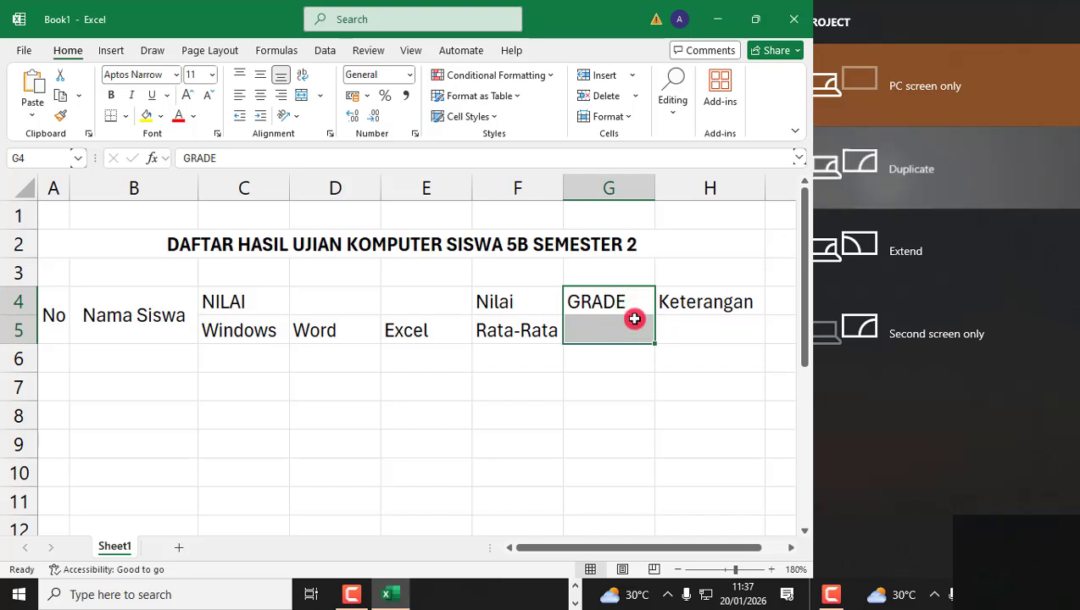
left_click(299, 98)
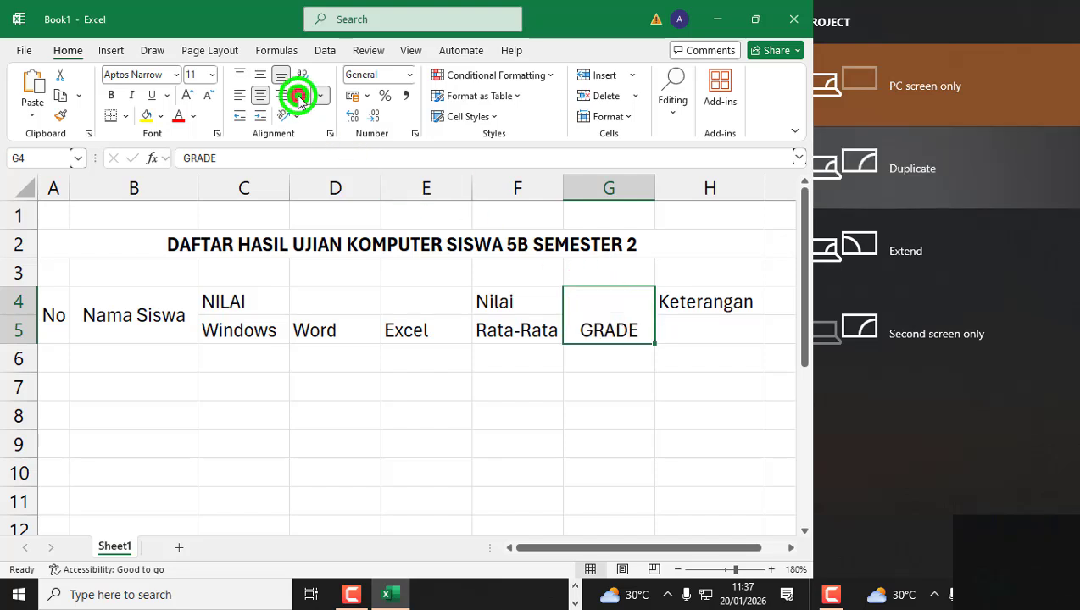
left_click(262, 76)
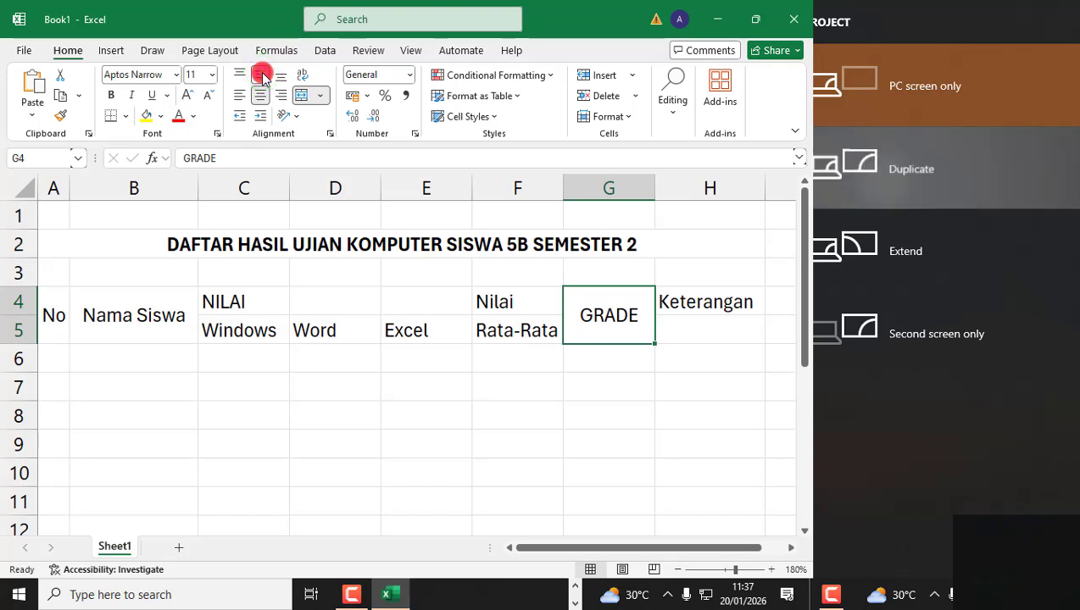
left_click_drag(718, 299, 714, 322)
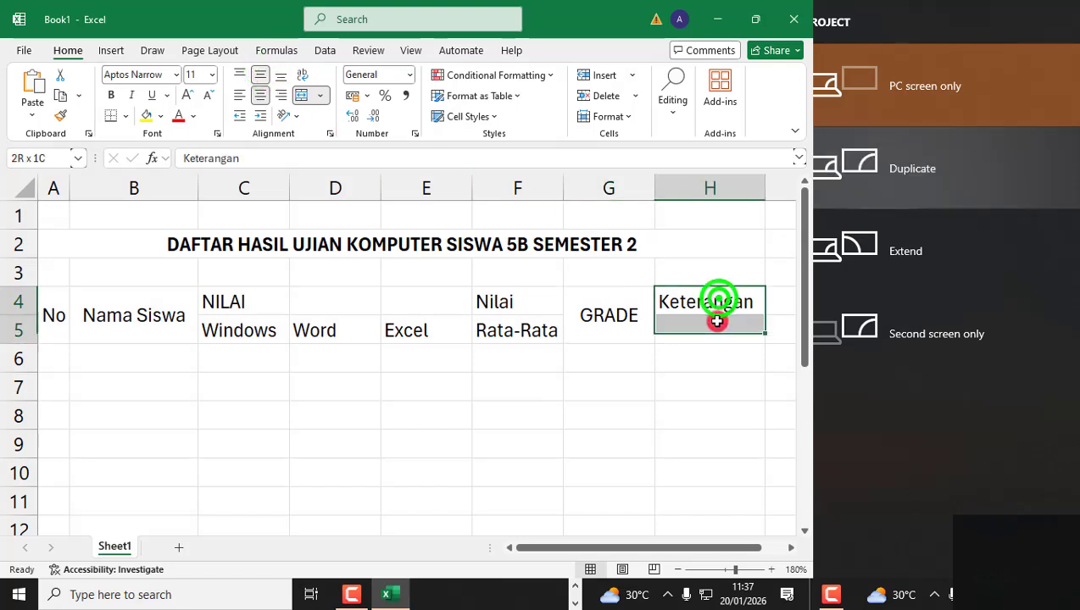
left_click(304, 97)
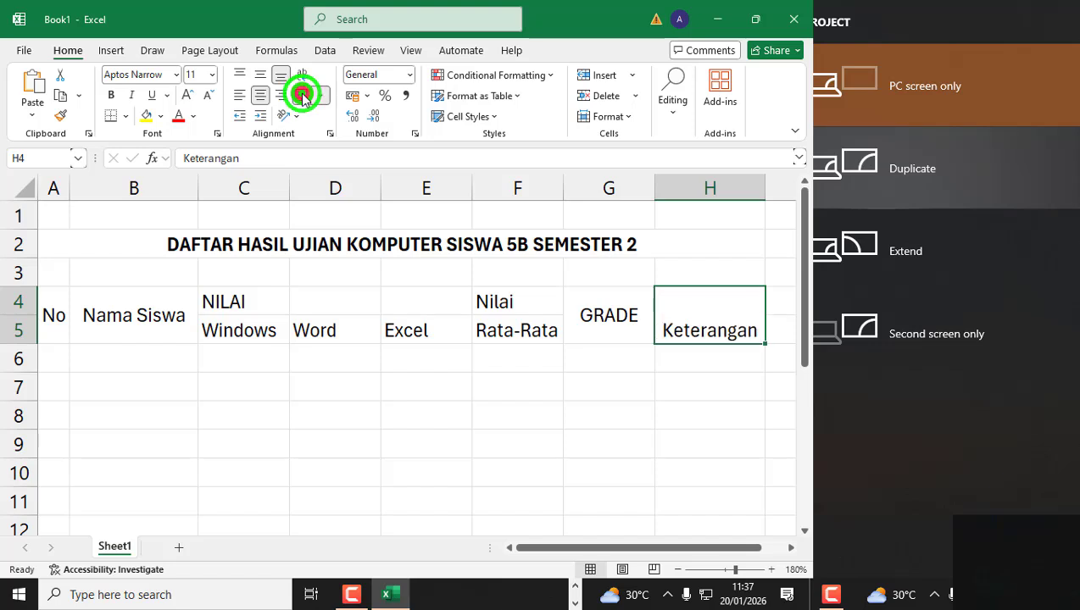
left_click(262, 75)
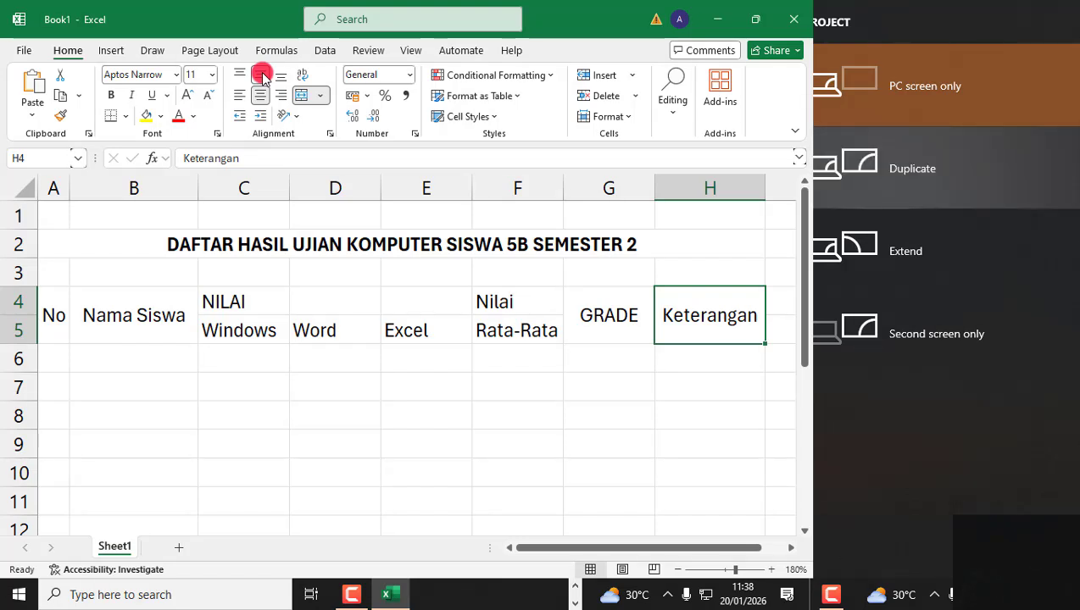
- Merge and center the NILAI header across C4:E4
left_click(265, 302)
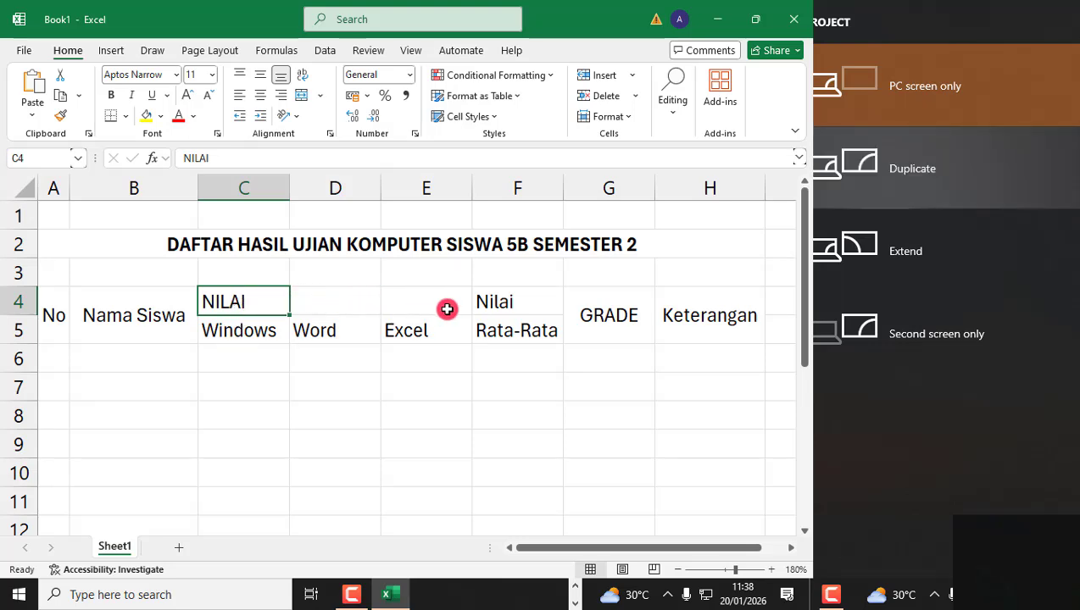
left_click(251, 303)
left_click_drag(252, 304, 398, 304)
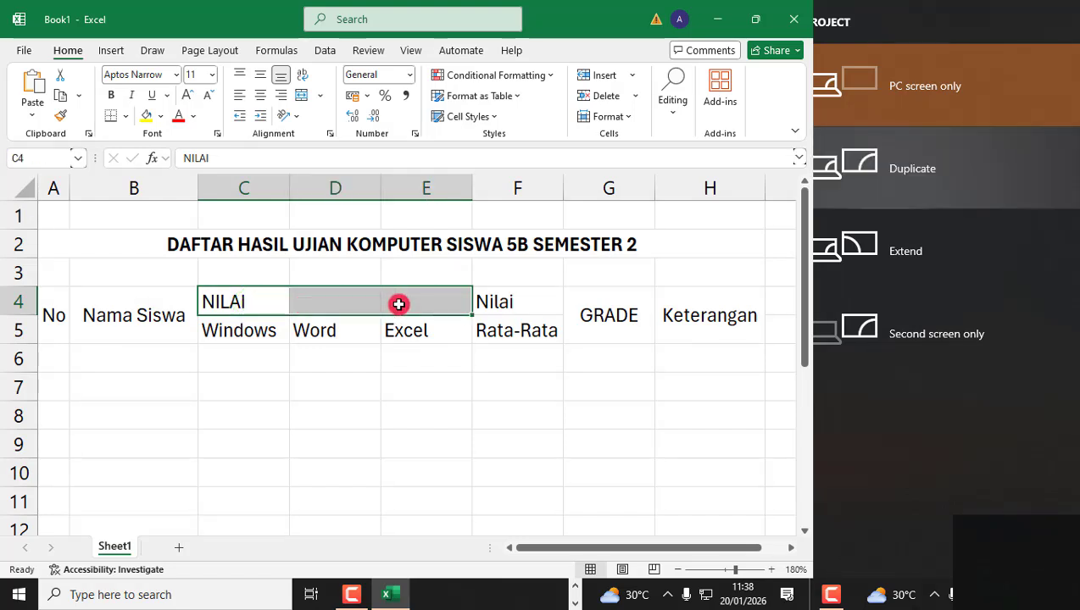
left_click(299, 96)
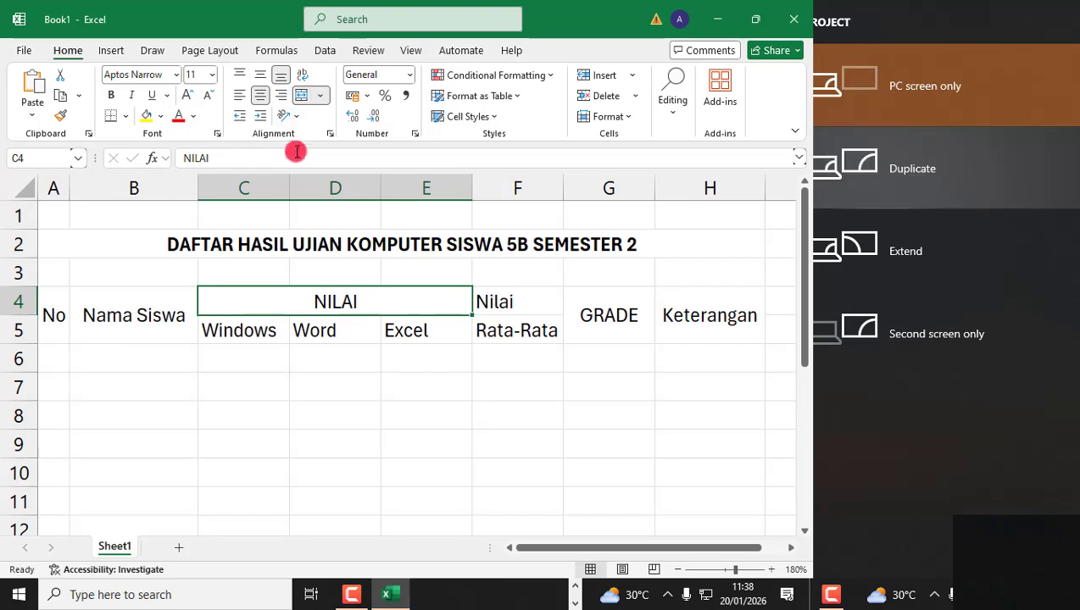
- Center the Windows, Word and Excel subheaders in C5:E5 and the Nilai Rata-Rata header in F4:F5 horizontally
left_click(253, 333)
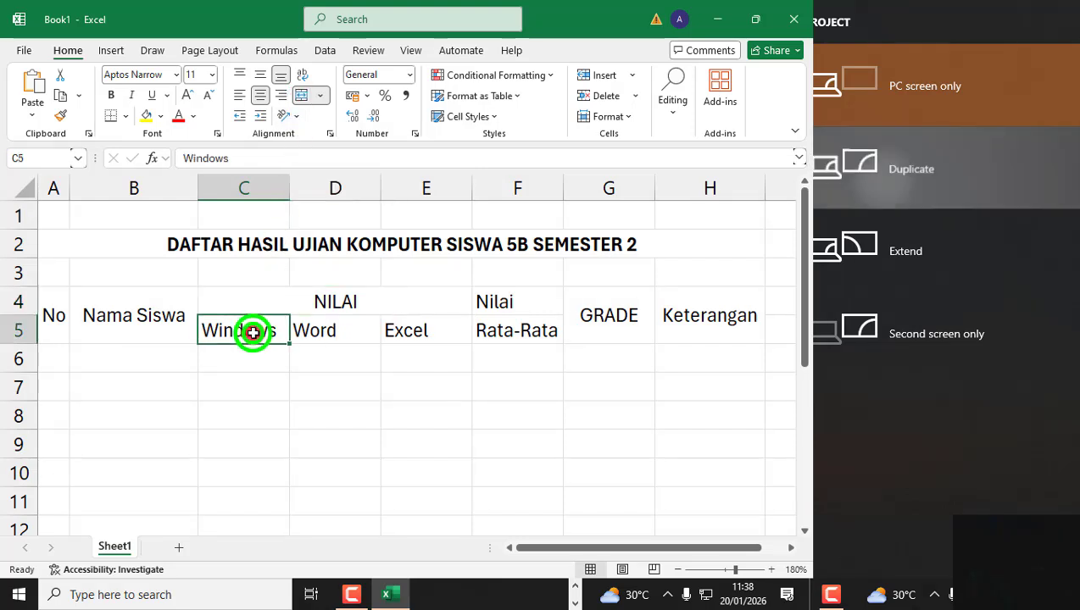
left_click_drag(253, 333, 390, 335)
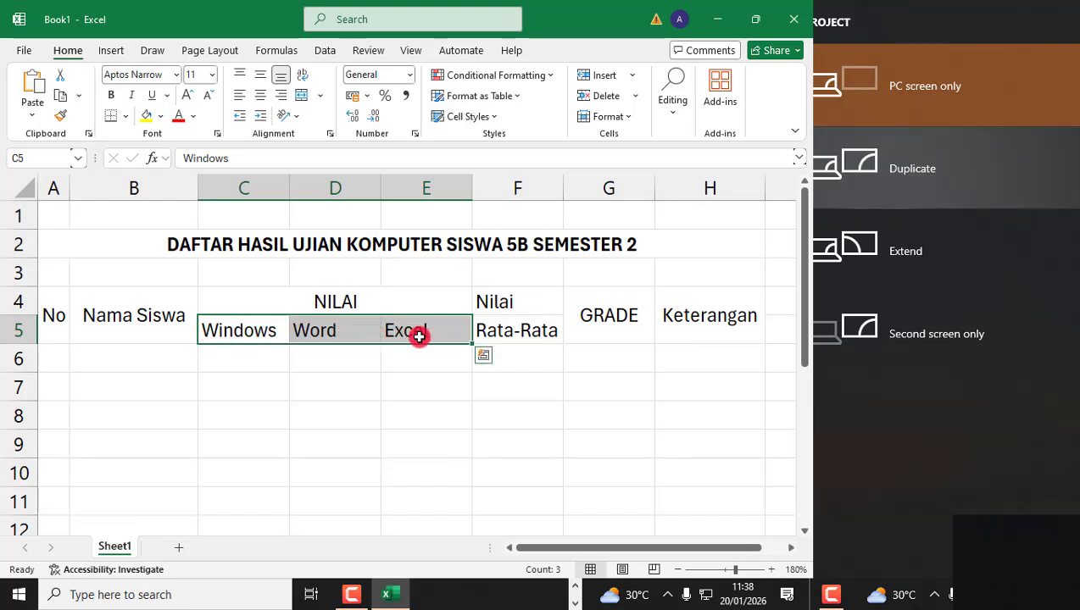
left_click(259, 97)
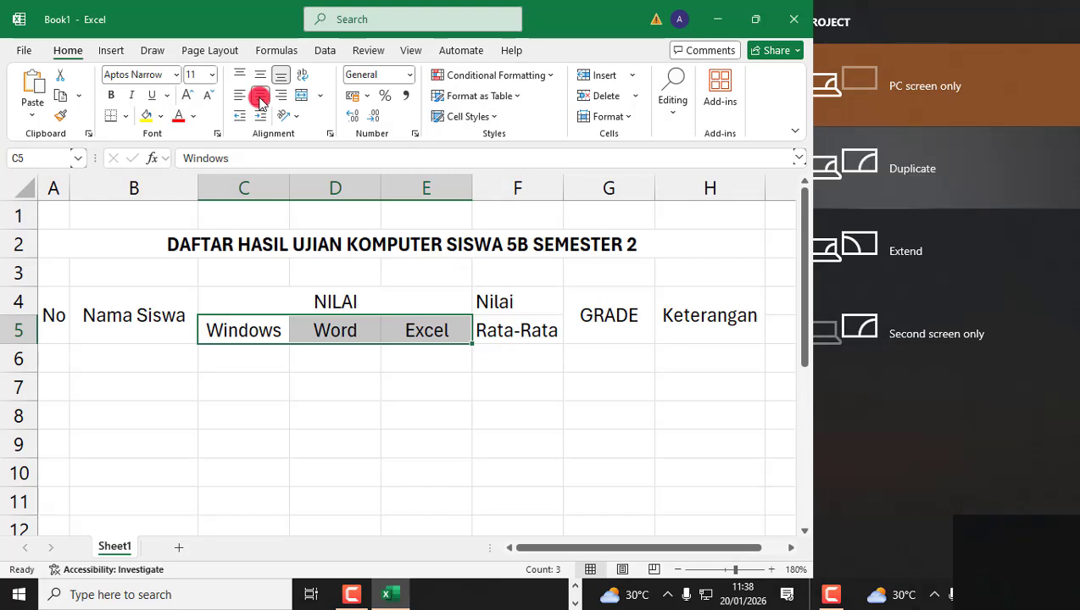
left_click(529, 306)
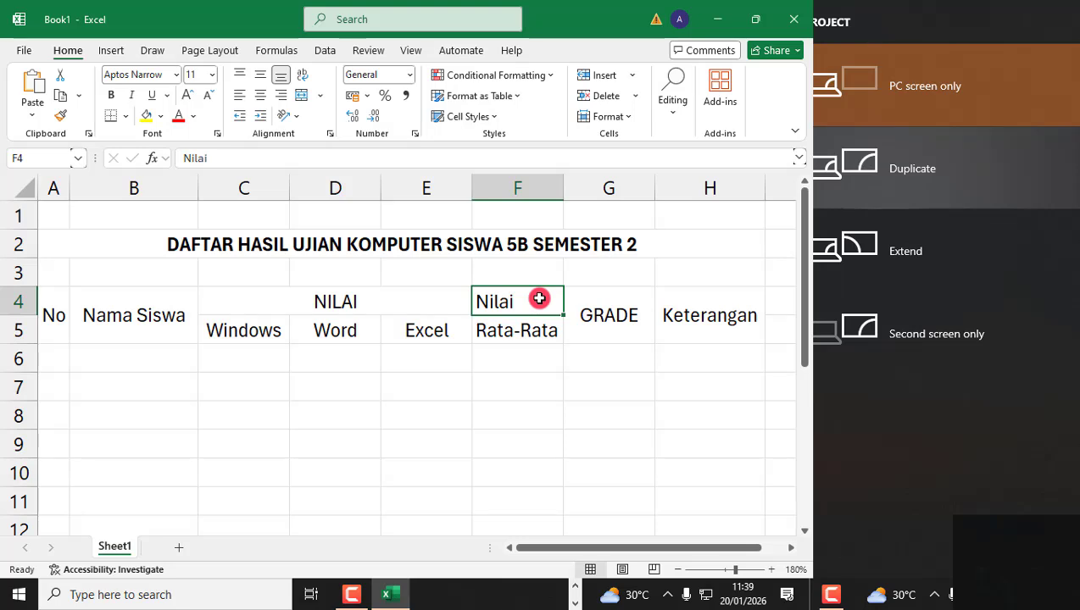
left_click_drag(540, 315, 539, 328)
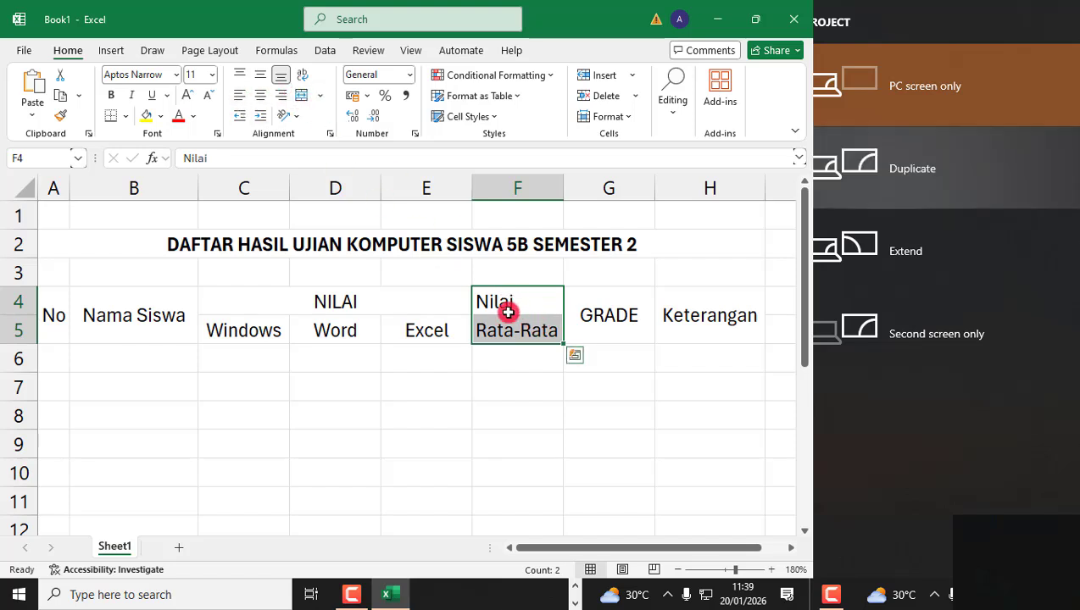
left_click(258, 98)
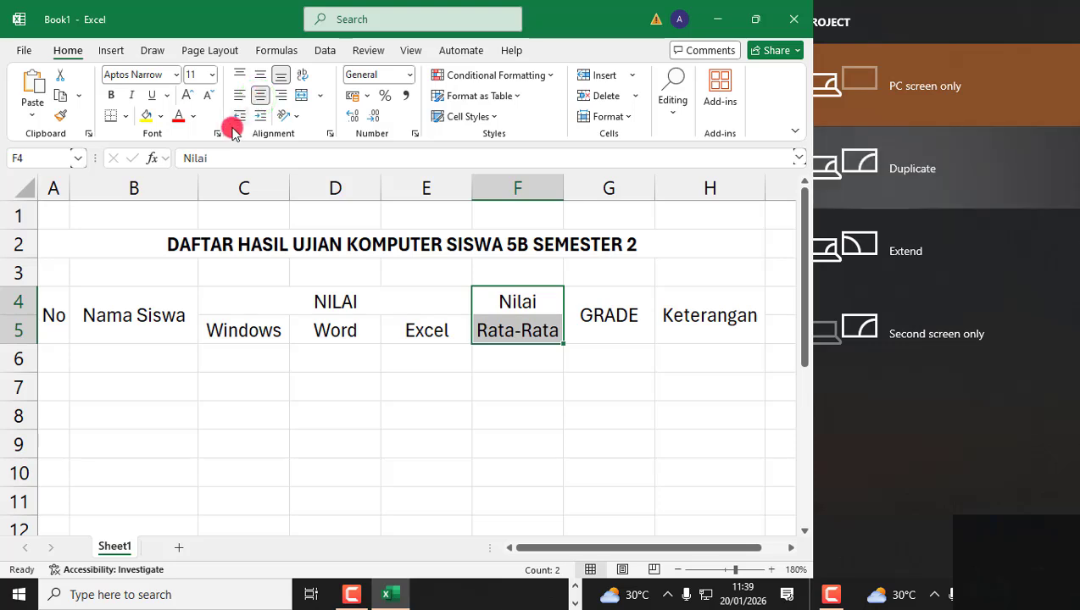
- Make all the table headers in A4:H5 bold
left_click(54, 315)
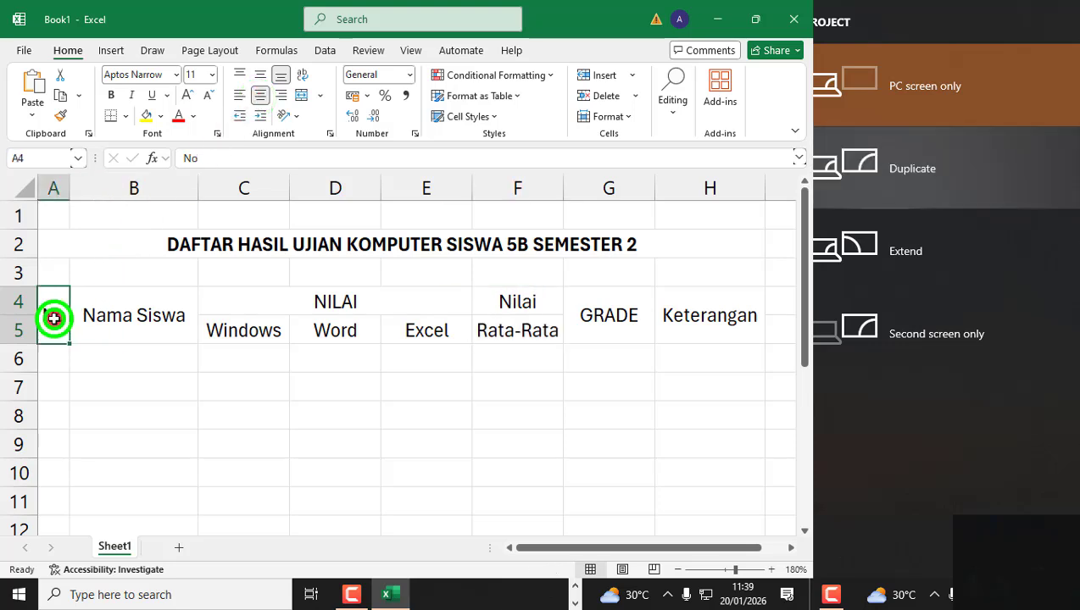
left_click_drag(57, 315, 699, 412)
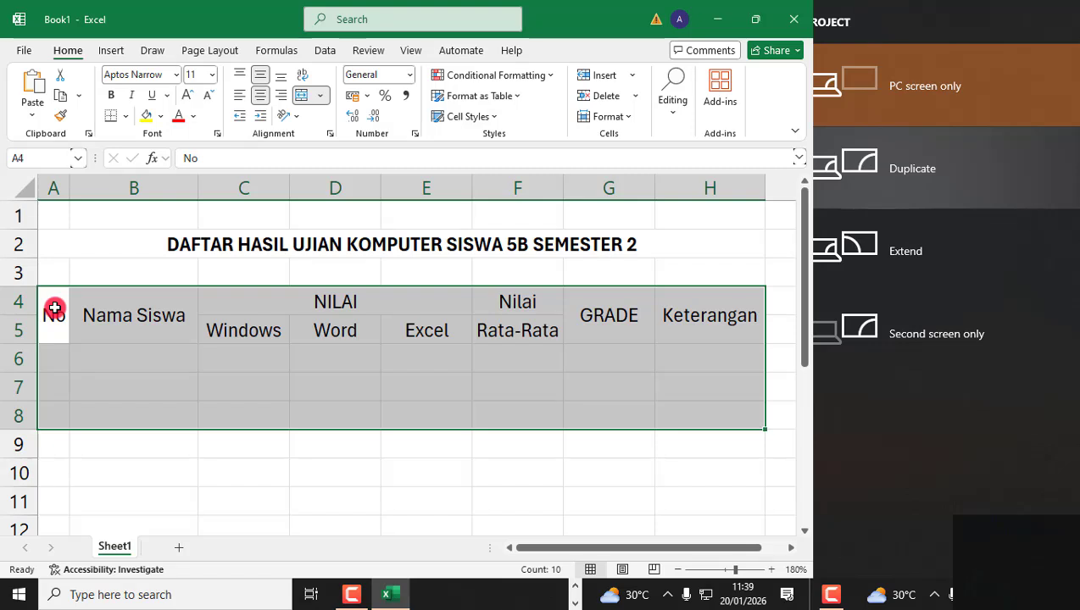
left_click_drag(53, 308, 670, 314)
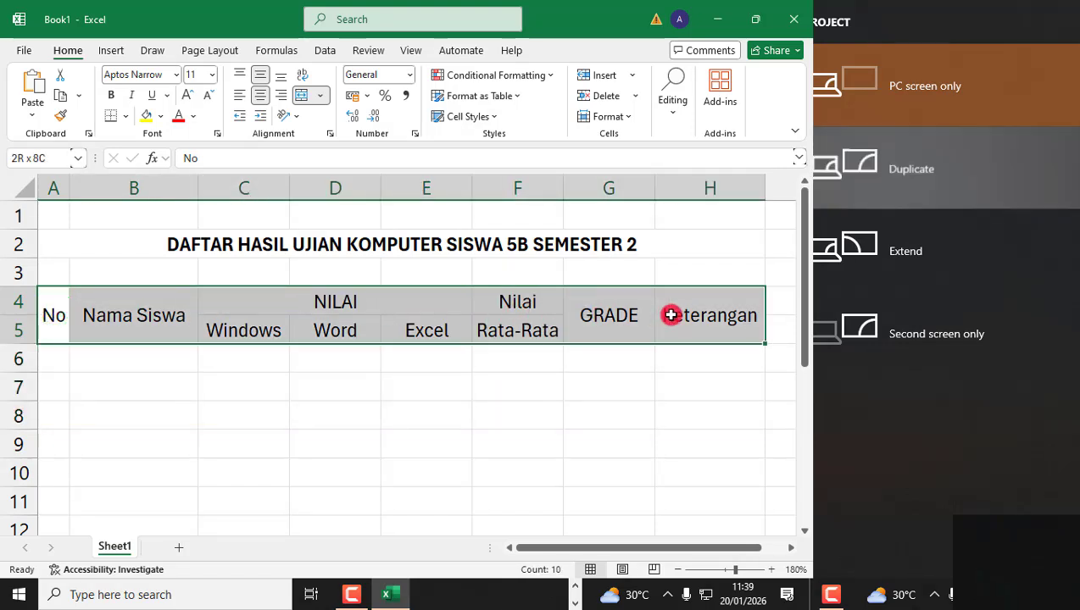
left_click(117, 95)
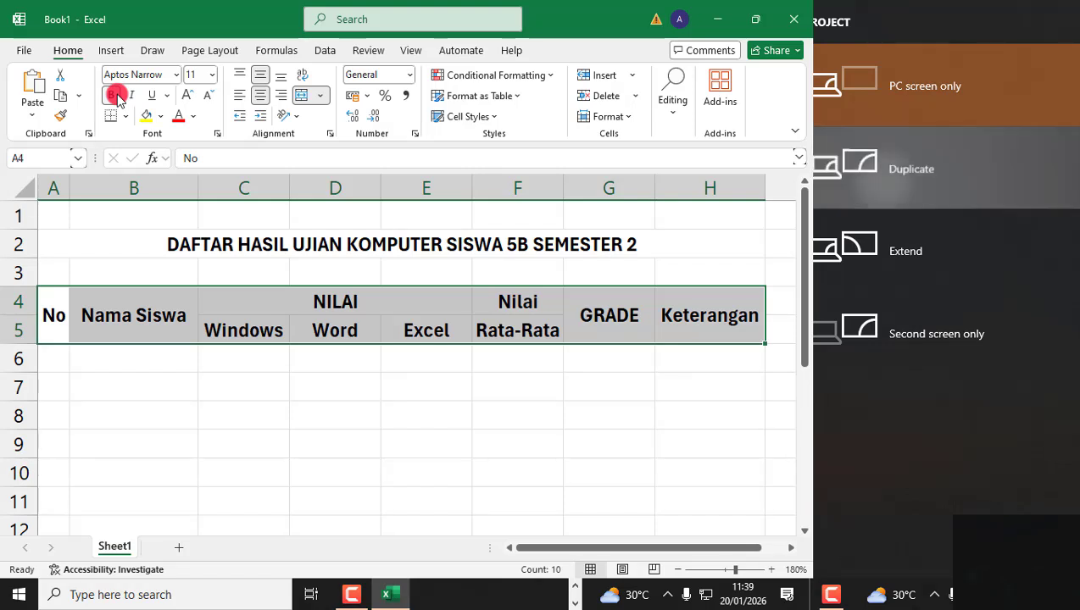
- Fill the header range A4:H5 with light blue and apply All Borders to it
left_click(127, 117)
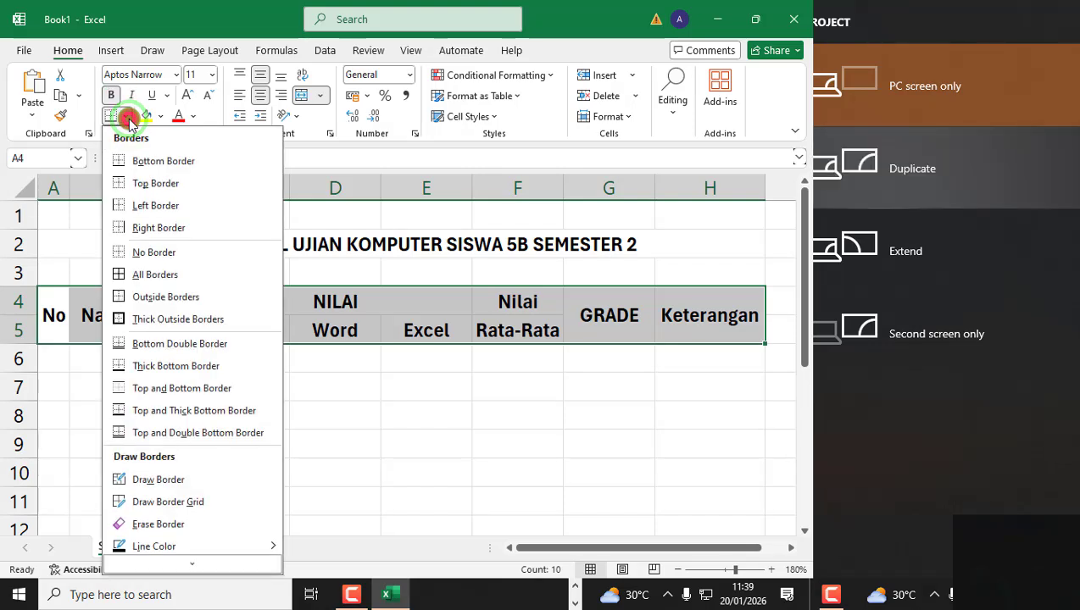
left_click(127, 117)
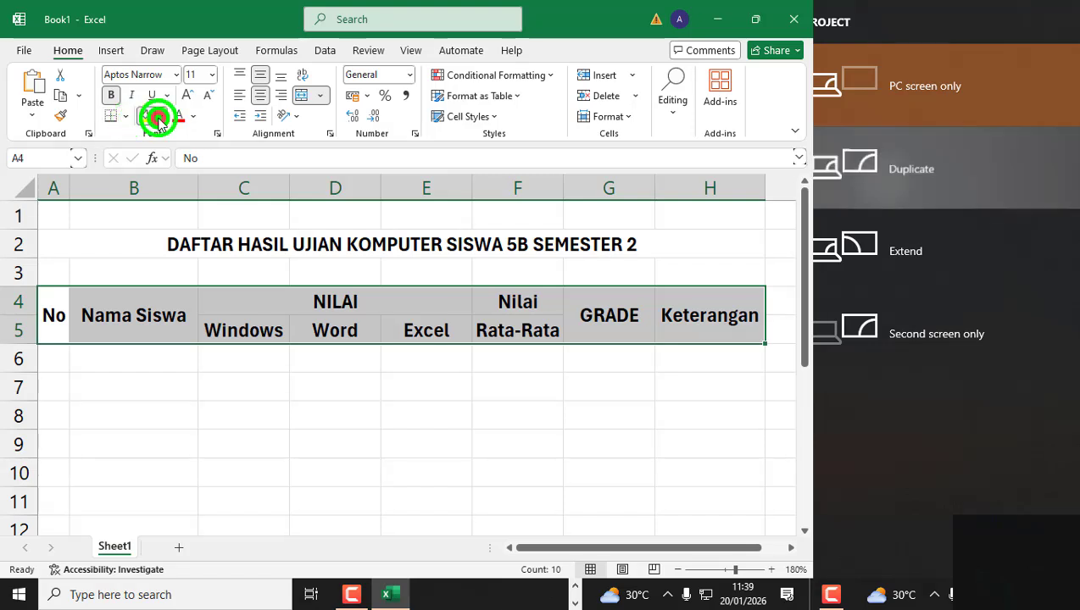
left_click(158, 119)
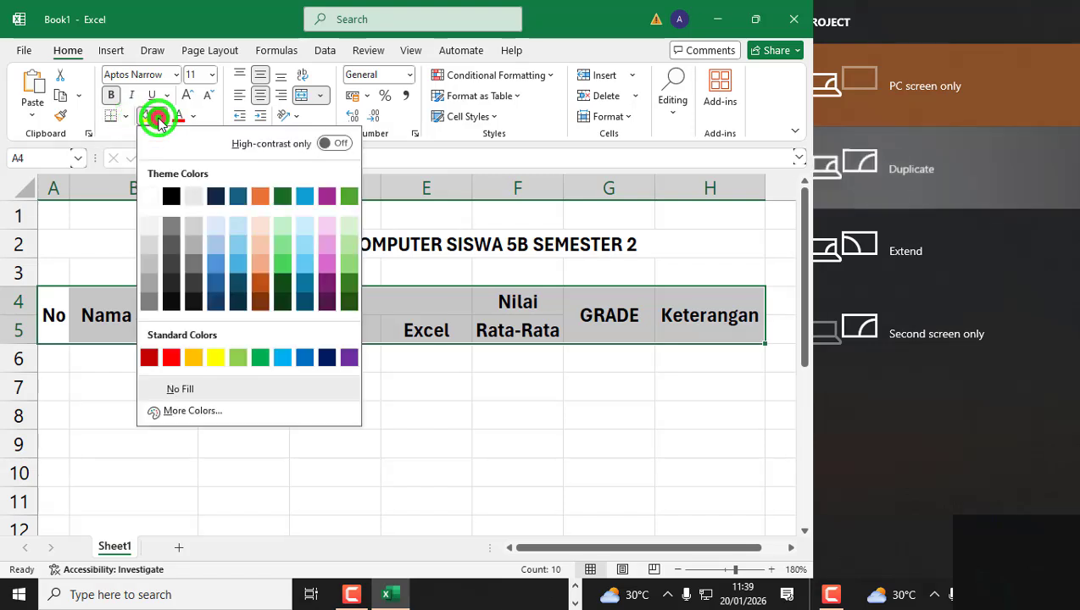
left_click(235, 249)
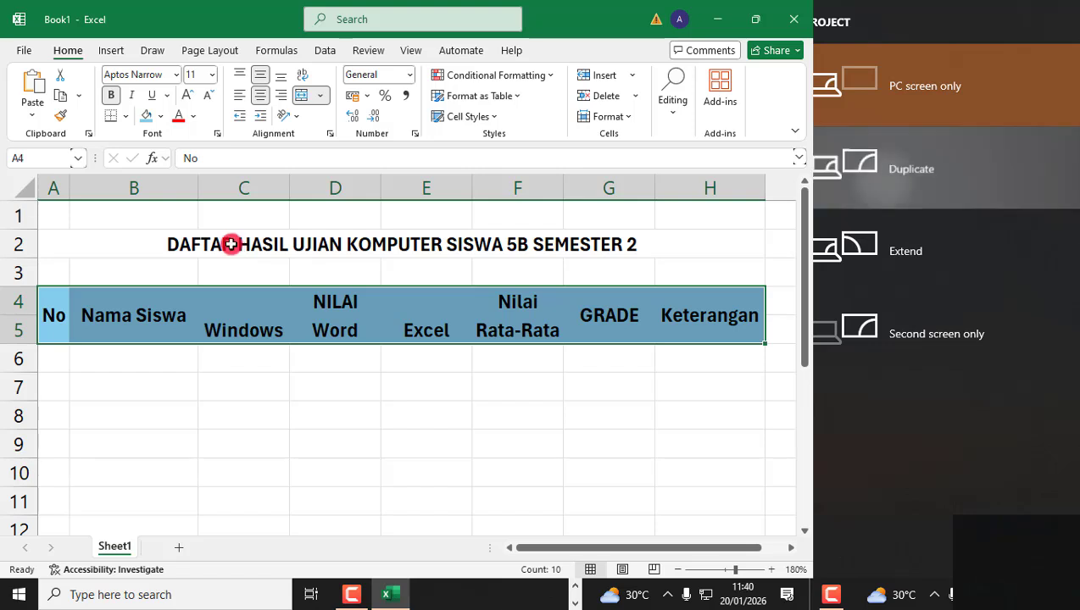
left_click(128, 117)
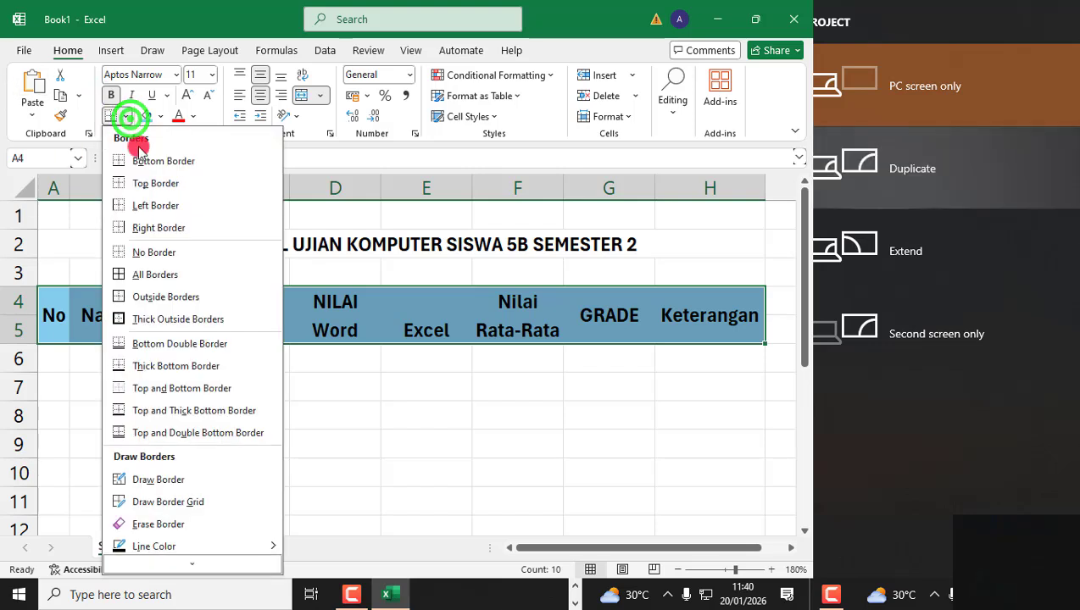
left_click(149, 274)
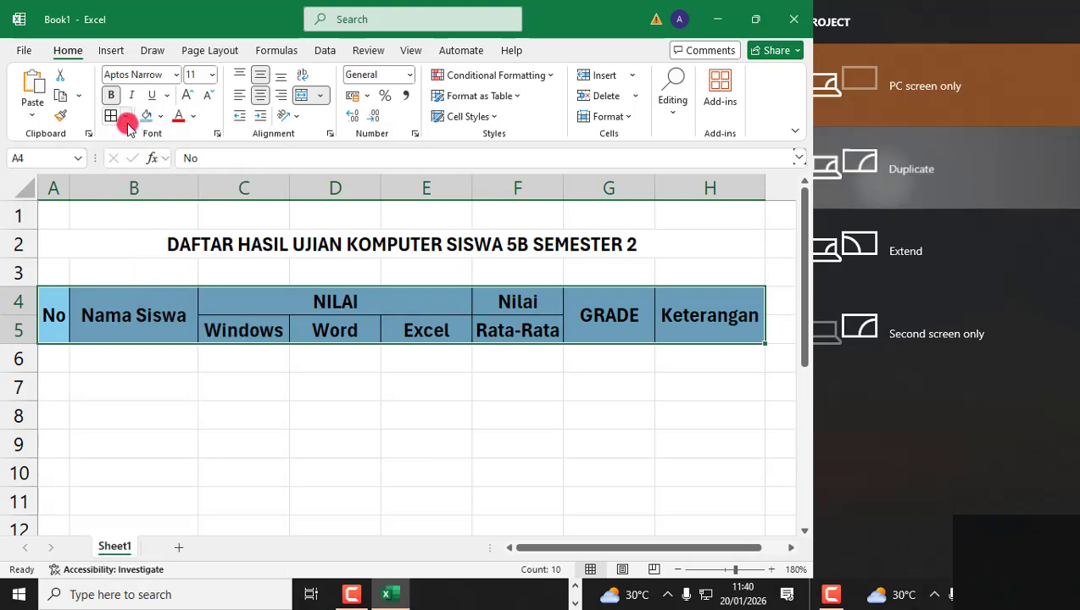
- Apply All Borders to the empty data rows A6:H15 below the headers
left_click(50, 360)
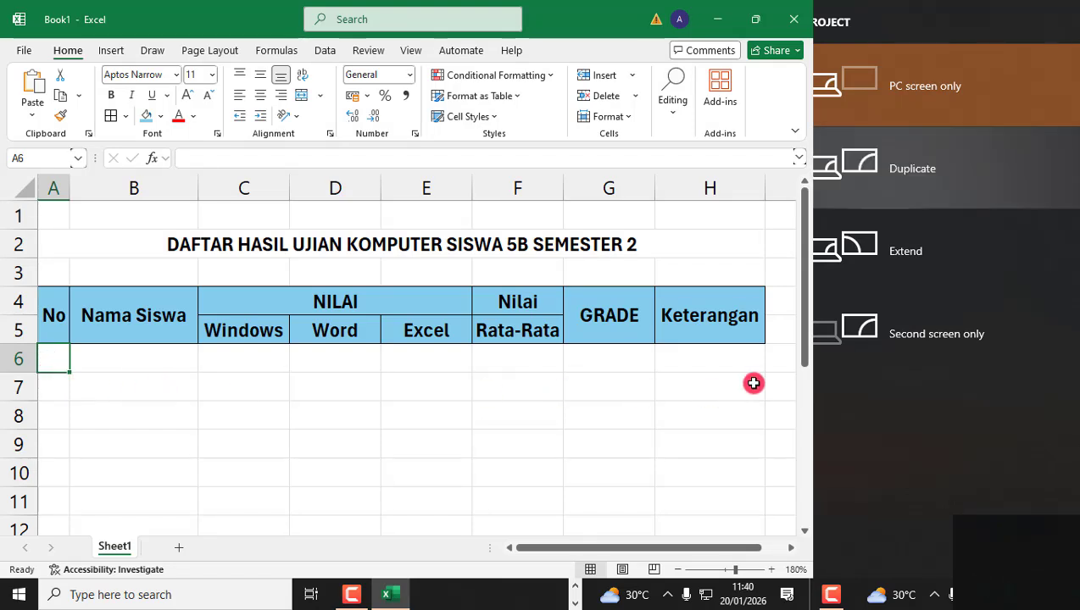
left_click(57, 358)
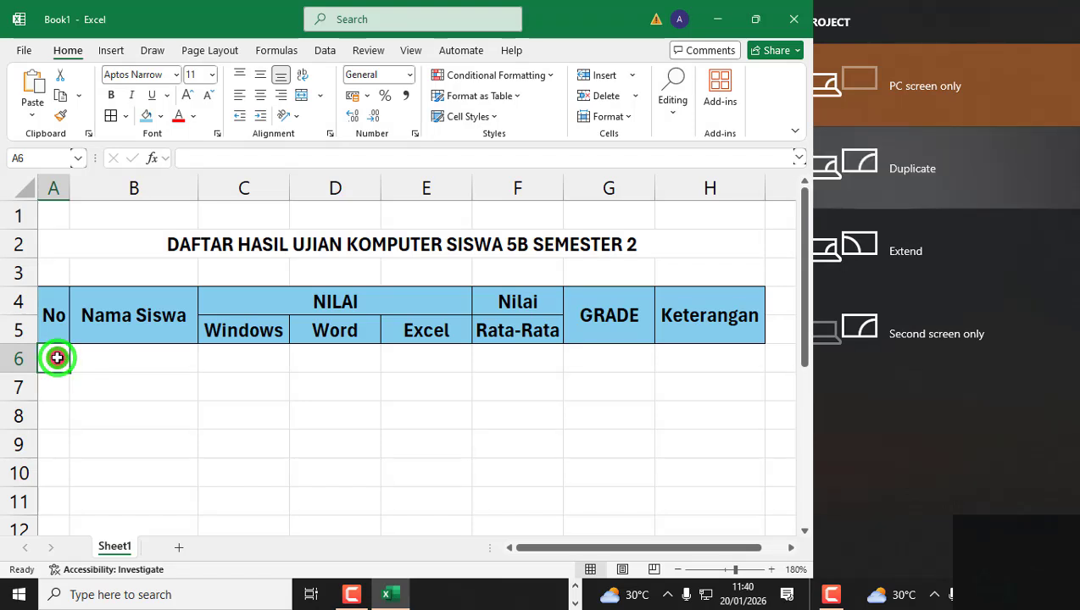
left_click_drag(57, 358, 48, 493)
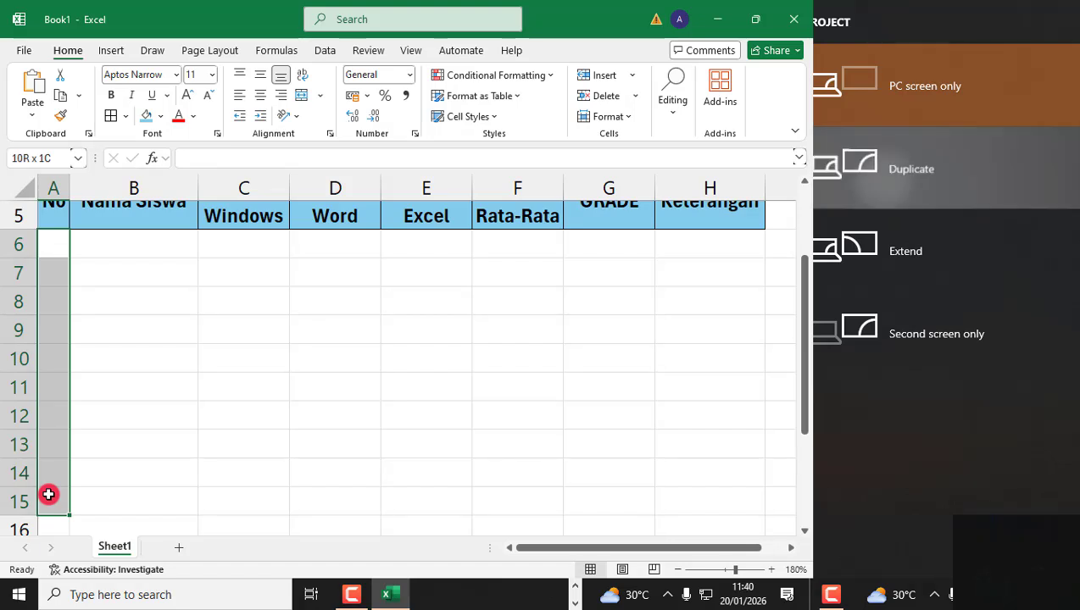
left_click_drag(49, 494, 703, 500)
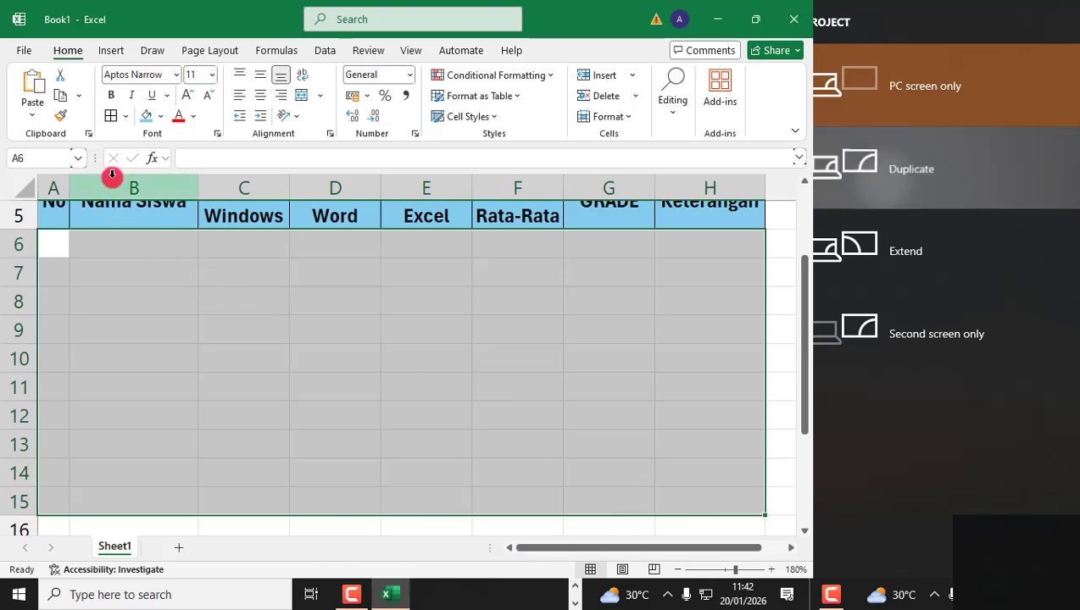
left_click(110, 117)
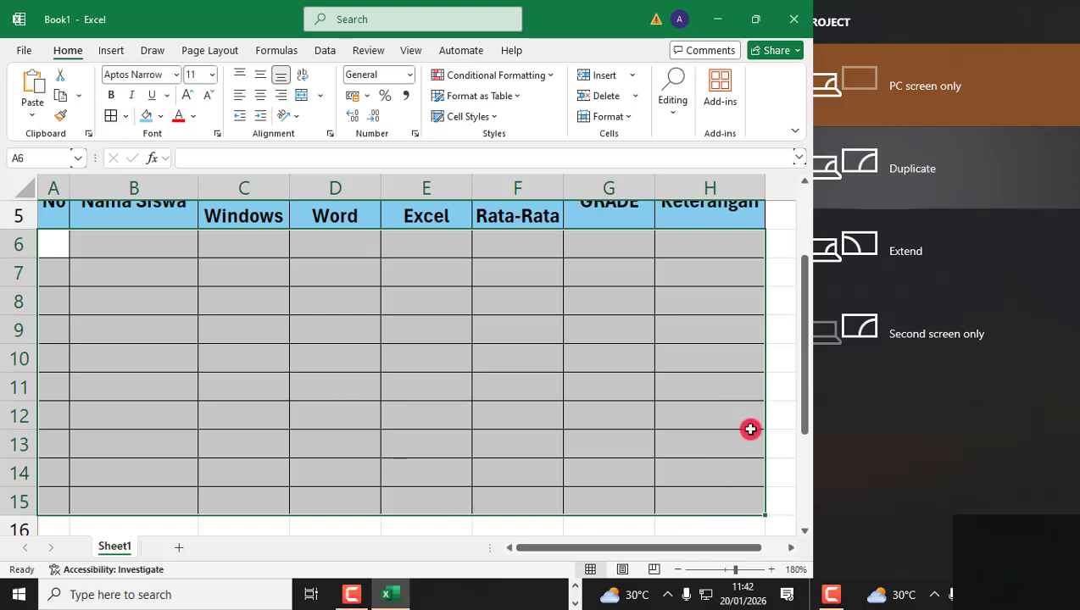
left_click(73, 242)
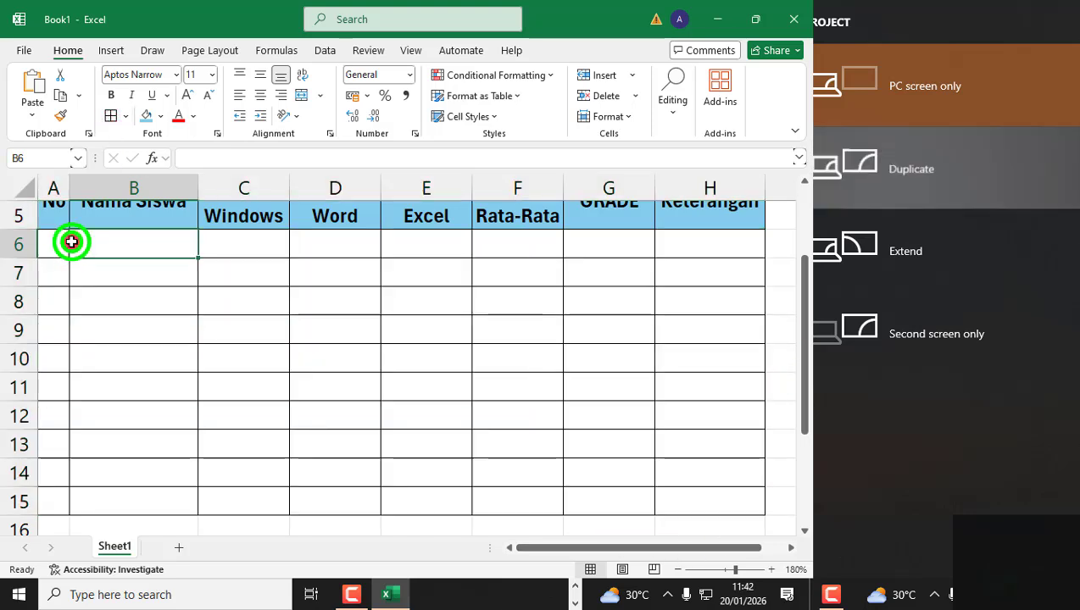
- Erase the border line between Nilai in F4 and Rata-Rata in F5 with the Erase Border tool
left_click(804, 177)
left_click(804, 176)
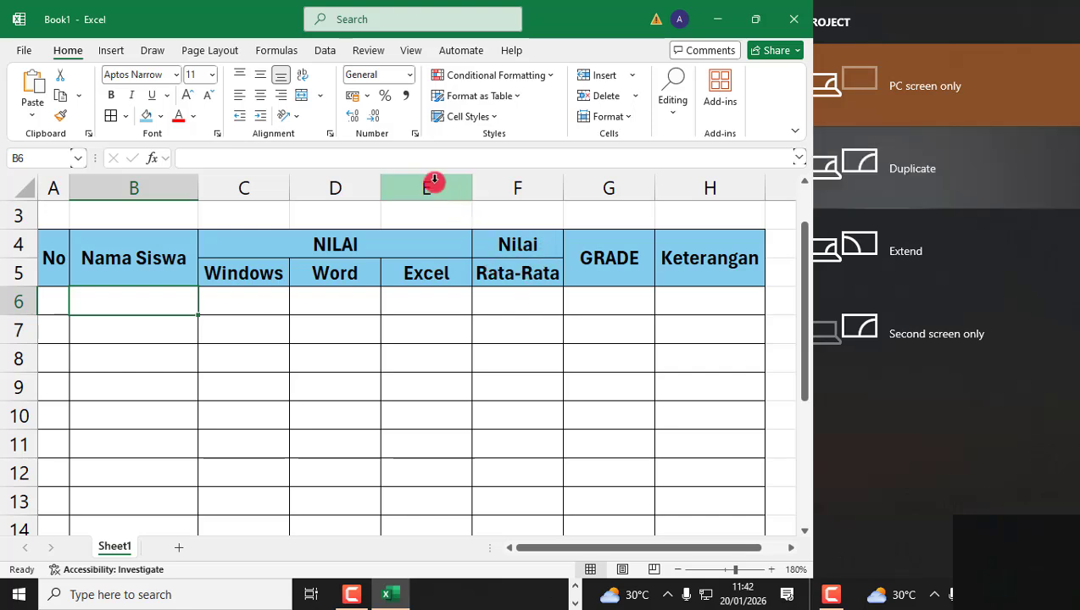
left_click(127, 119)
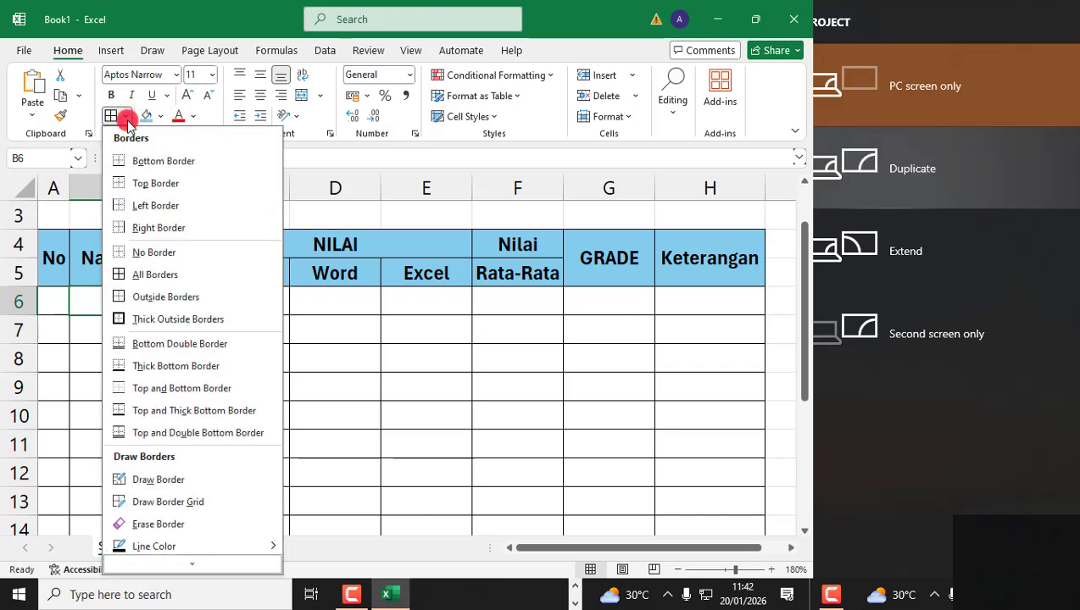
left_click(161, 524)
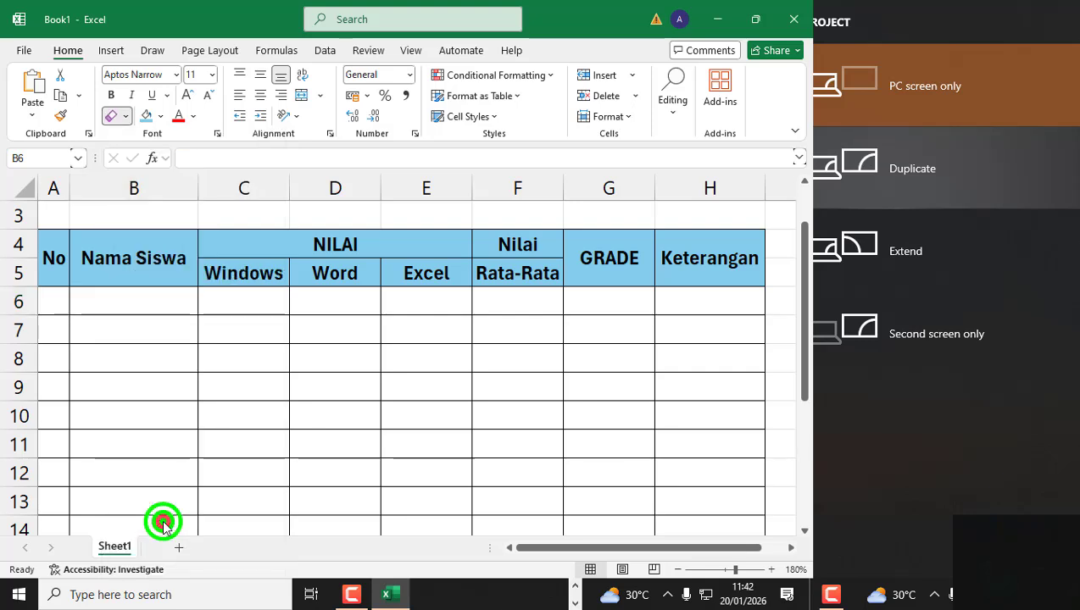
left_click(551, 254)
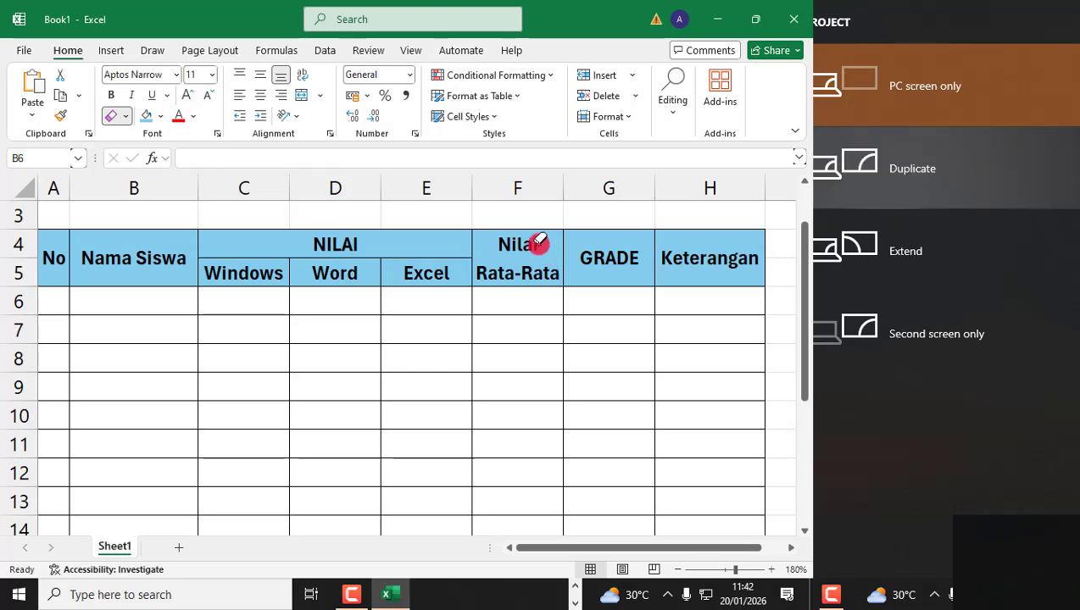
- Turn off the Erase Border tool and enter number 1 and the first student's name in A6:B6
left_click(109, 116)
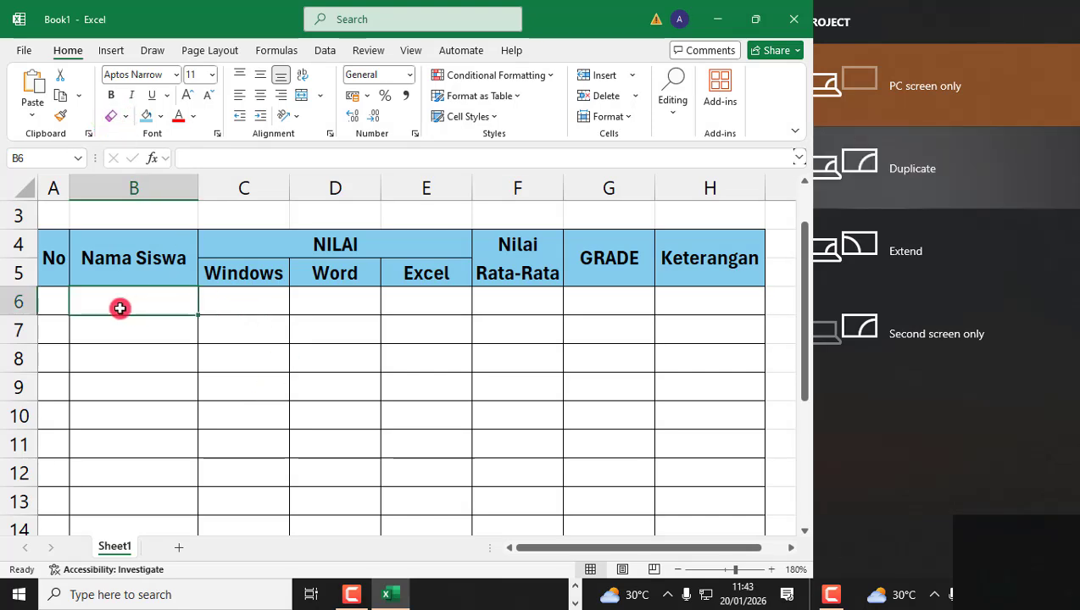
left_click(53, 306)
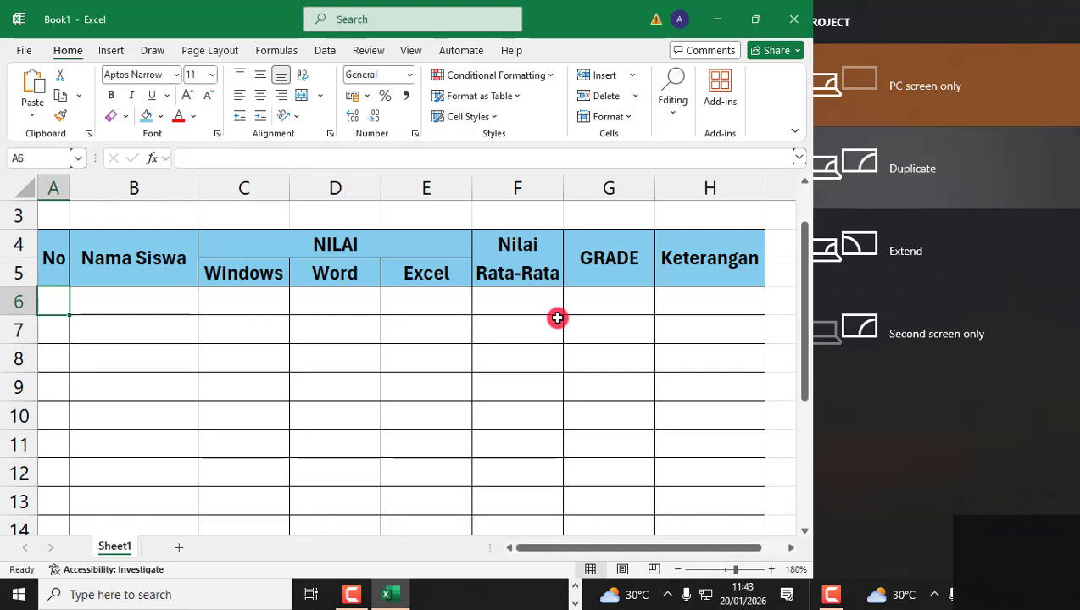
type("1")
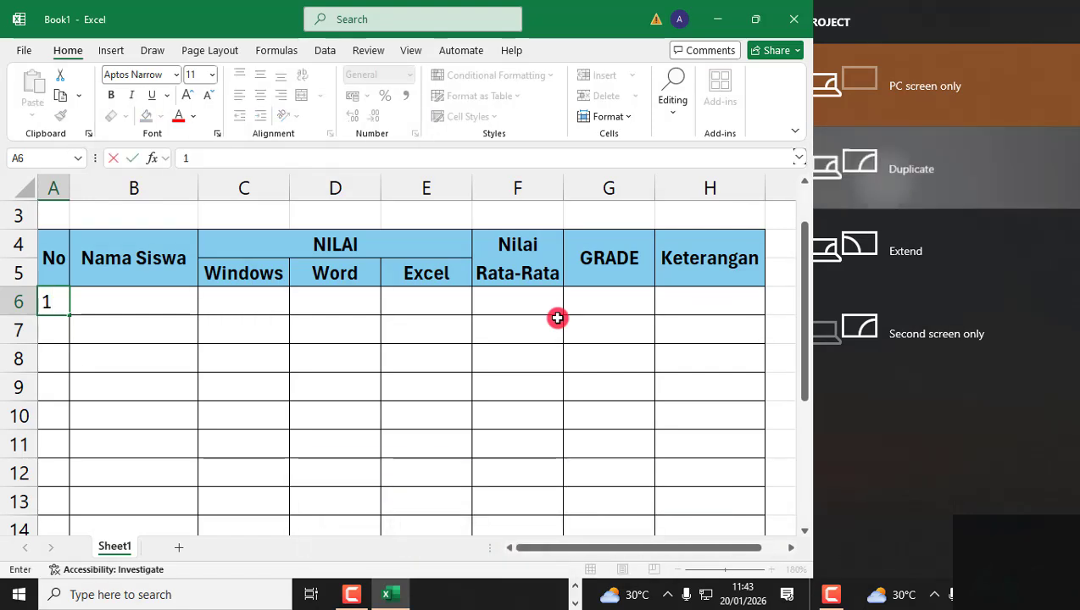
key("Tab")
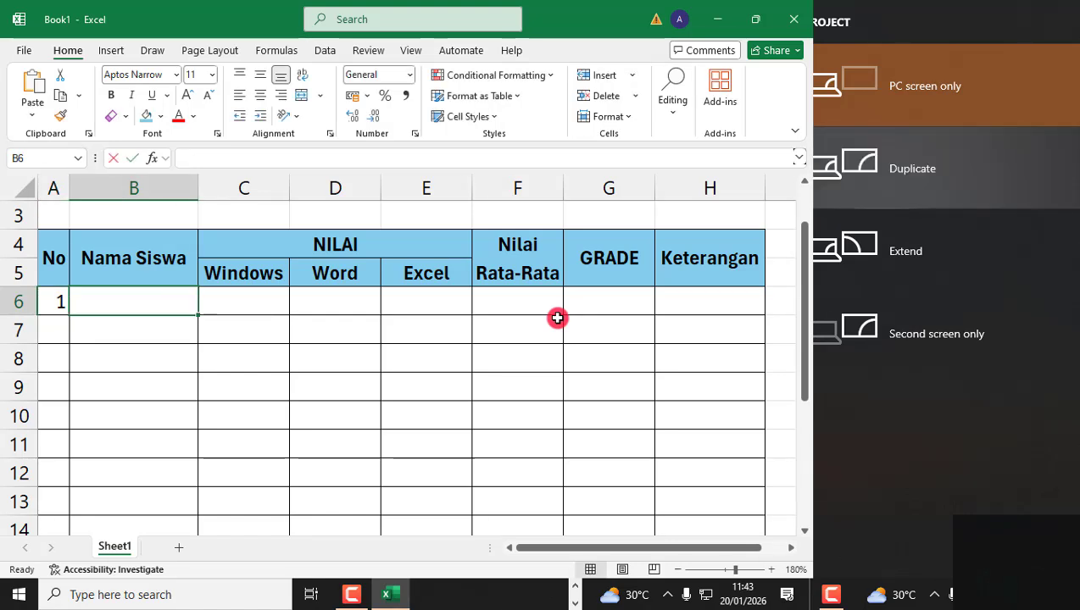
type("Arj")
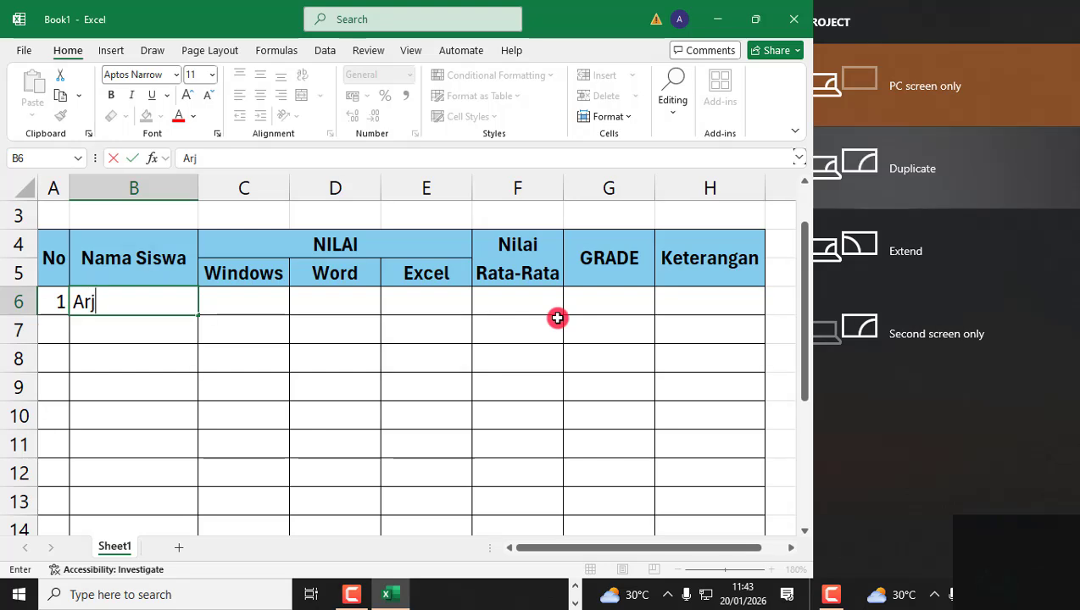
type("una")
key("Tab")
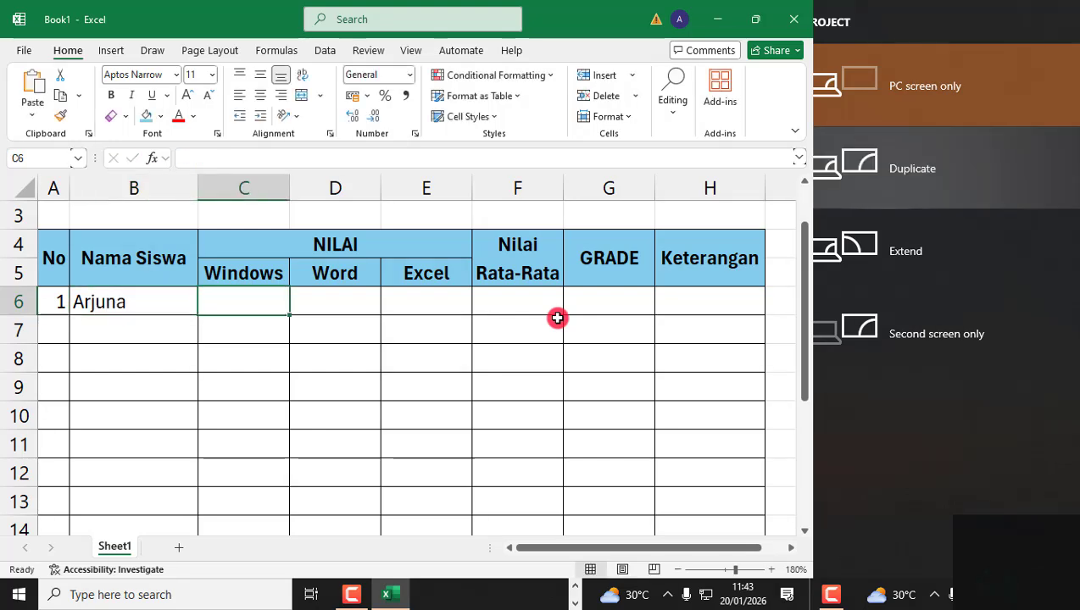
- Enter the first student's Windows, Word and Excel scores 75, 80 and 78 in C6:E6
type("75")
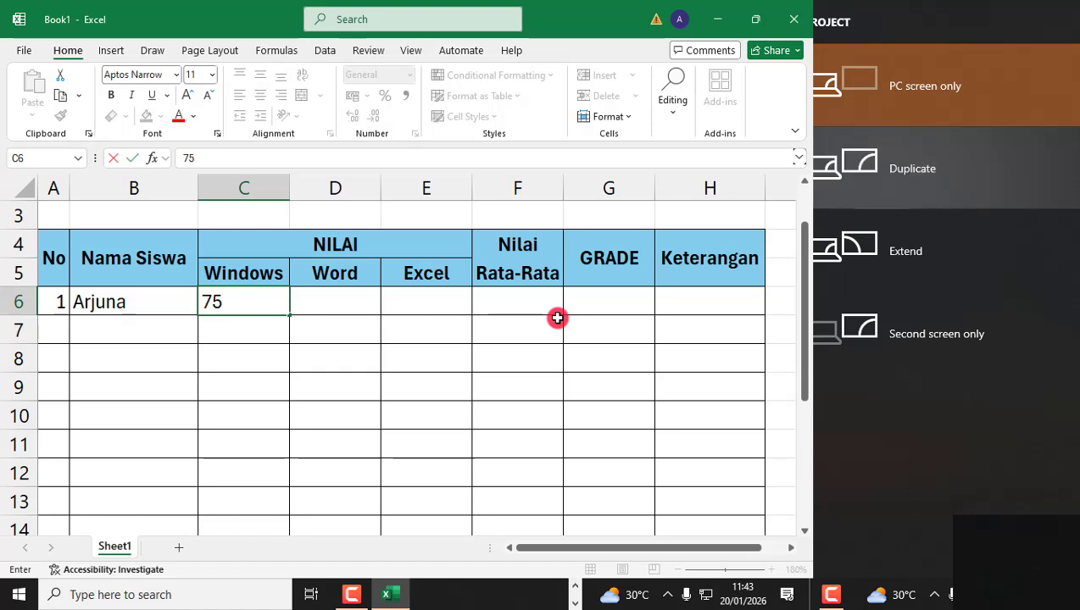
key("Tab")
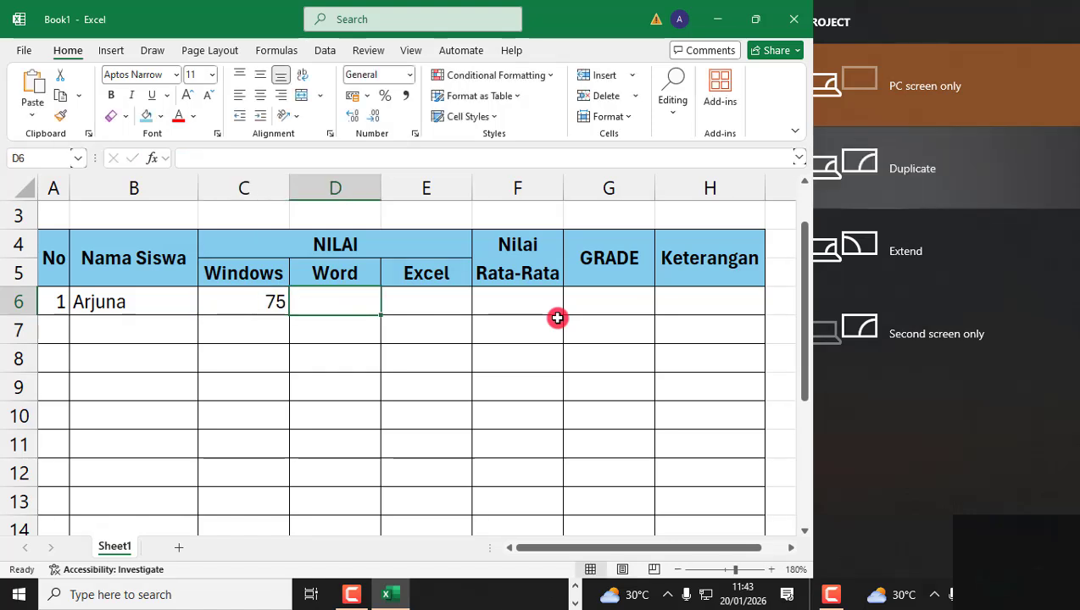
type("80")
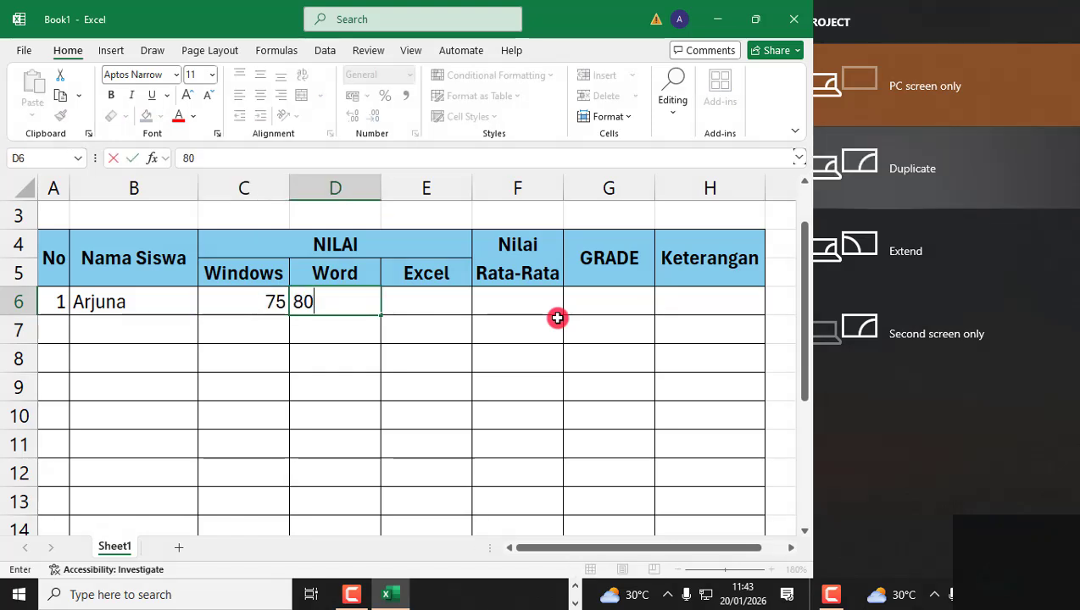
key("Tab")
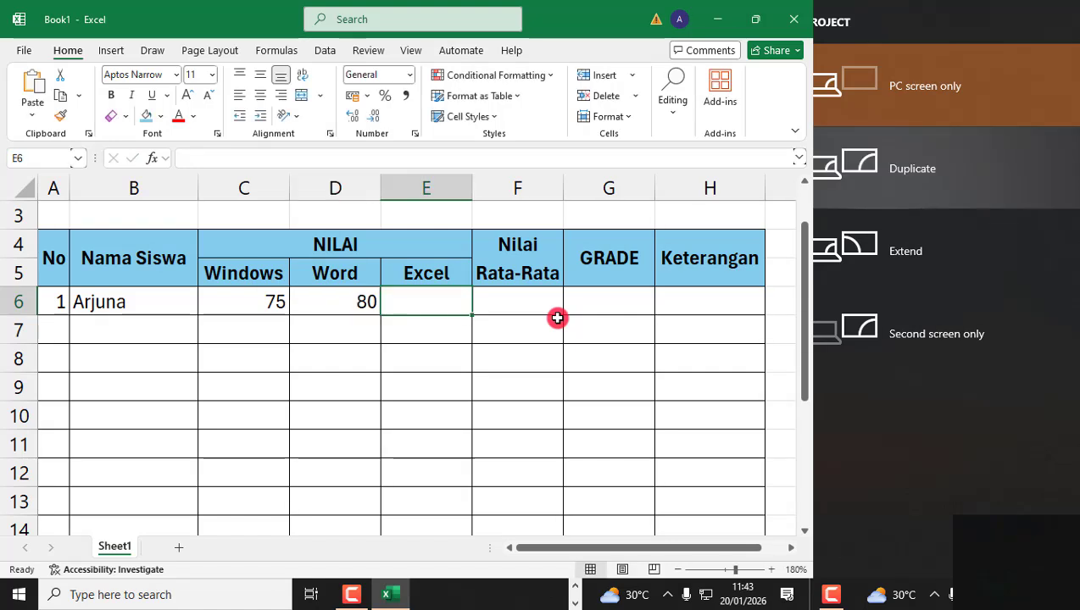
type("78")
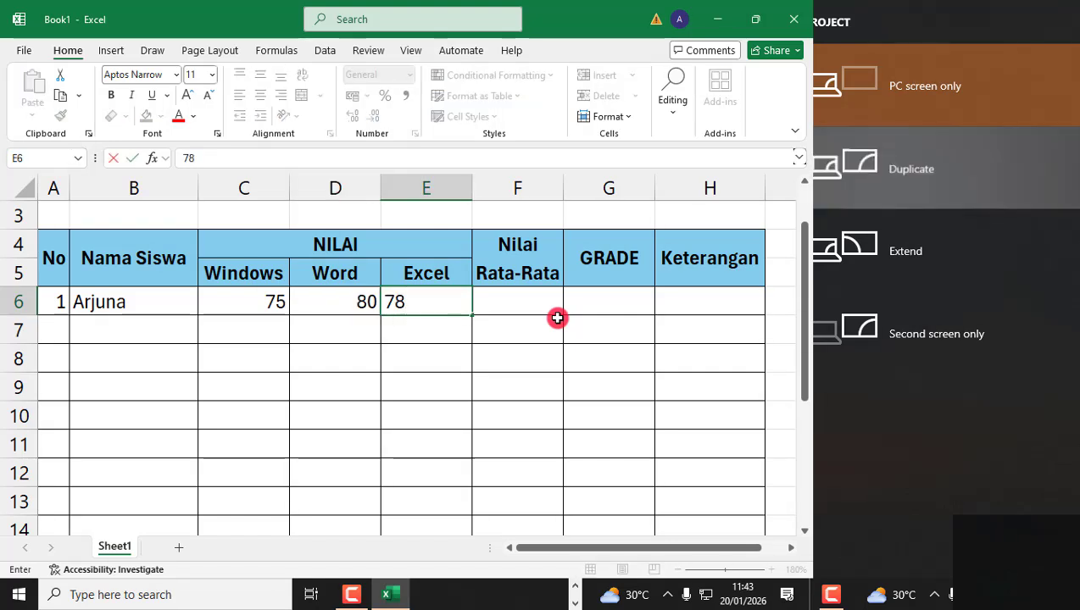
key("Tab")
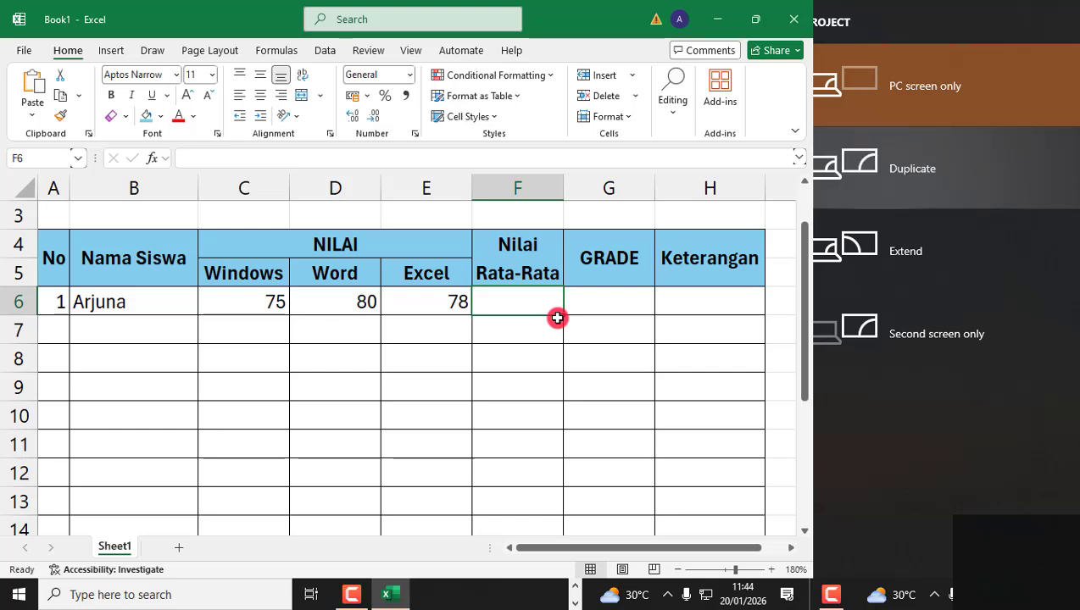
- Enter number 2 and the second student's name in A7:B7
key("Left")
key("Left")
key("Left")
key("Left")
key("Left")
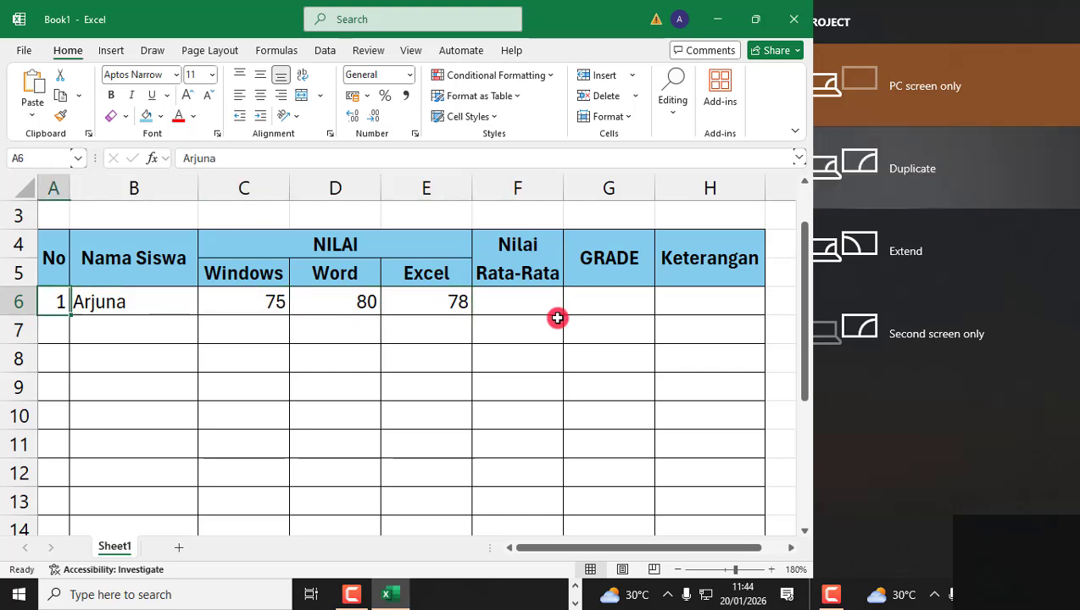
key("Down")
type("2")
key("Tab")
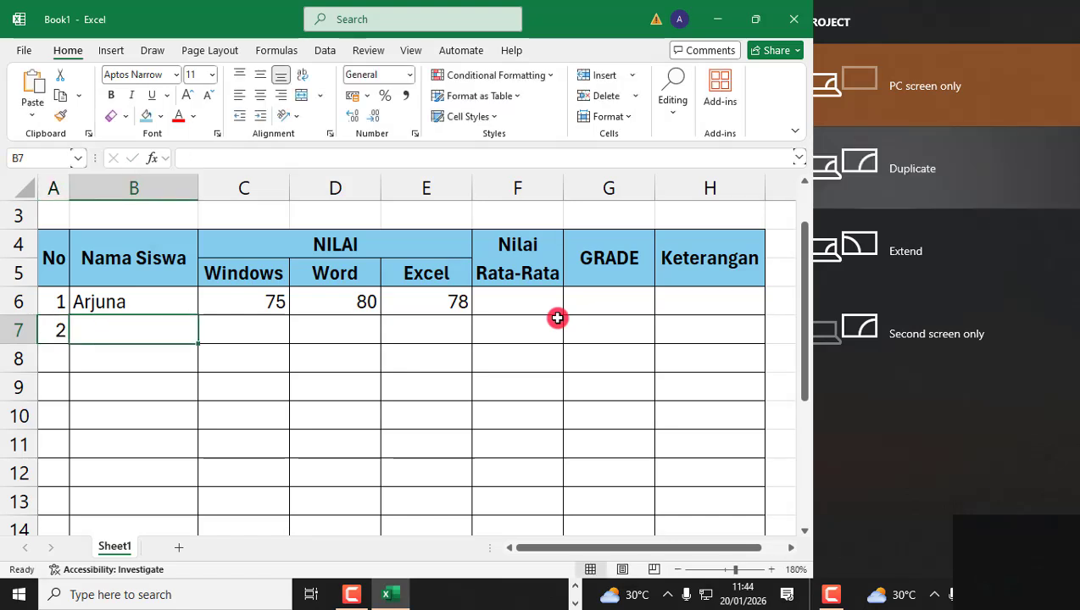
type("Baim")
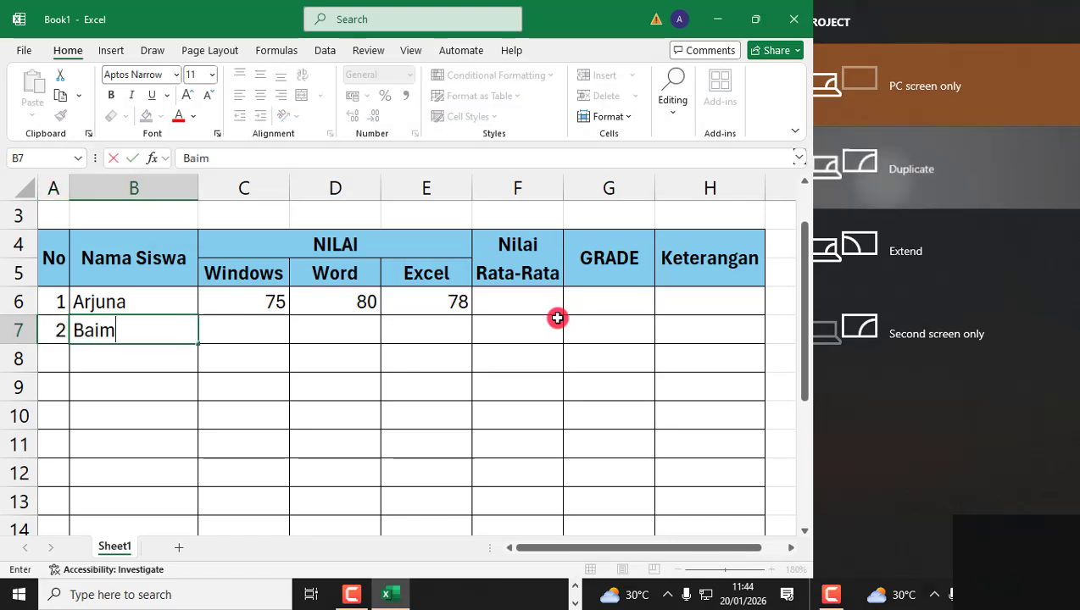
key("Tab")
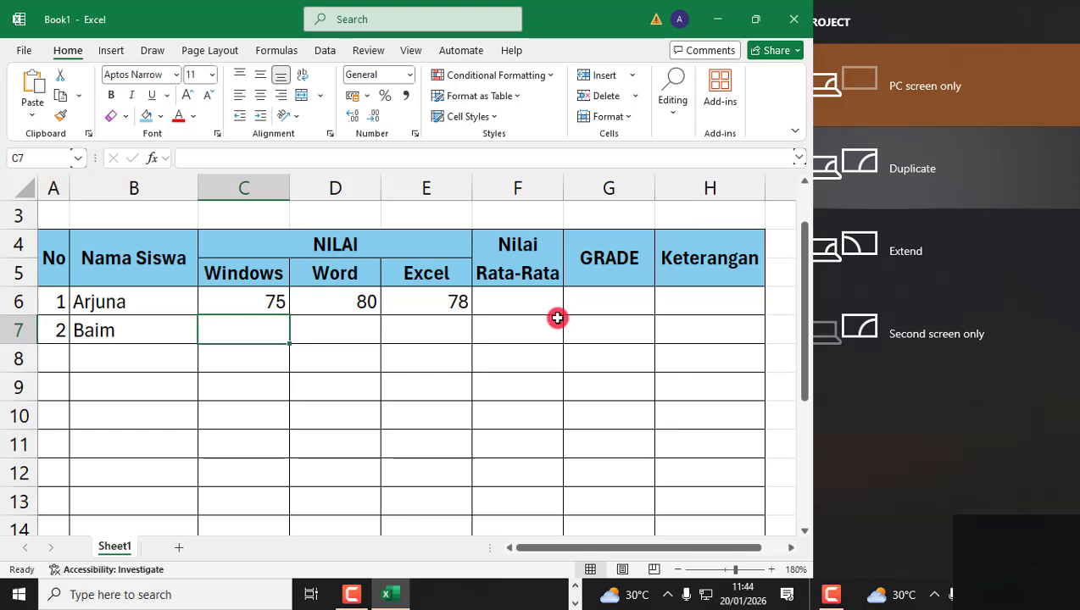
- Enter the second student's Windows, Word and Excel scores 75, 85 and 77 in C7:E7
type("75")
key("Tab")
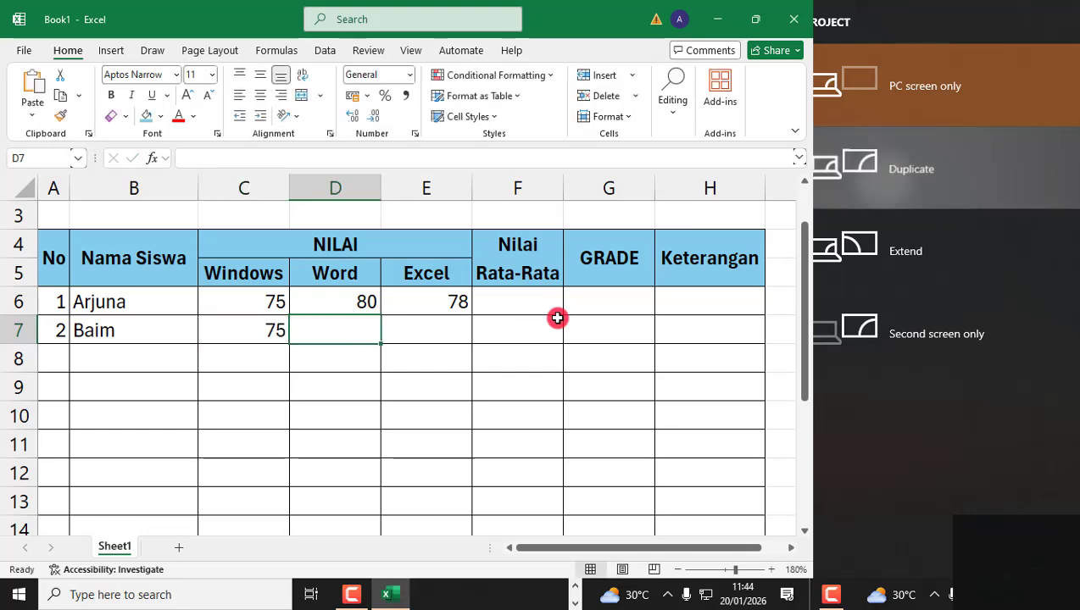
type("85")
key("Tab")
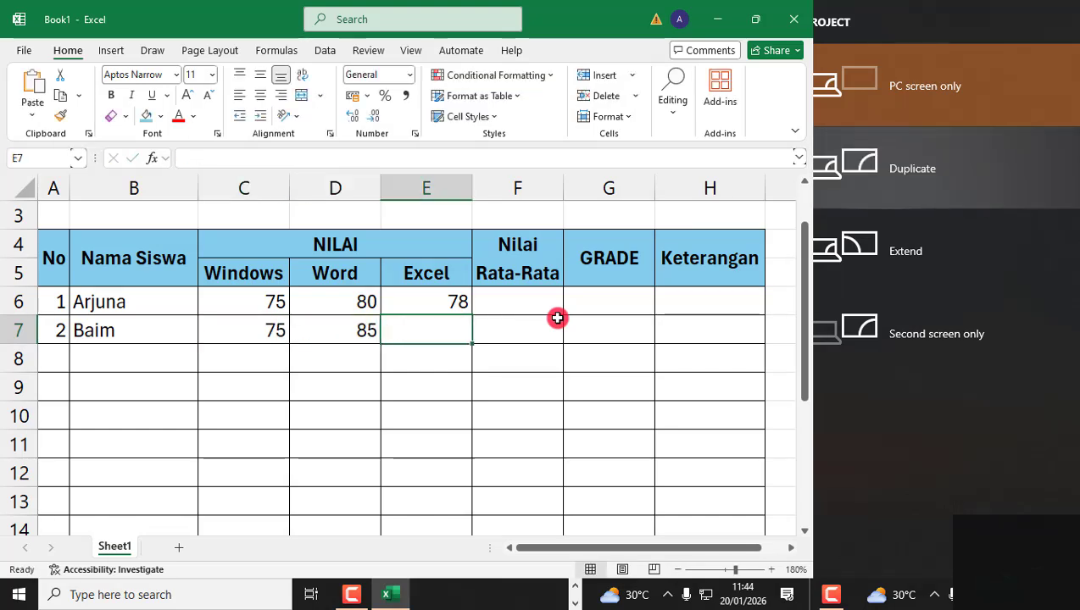
type("77")
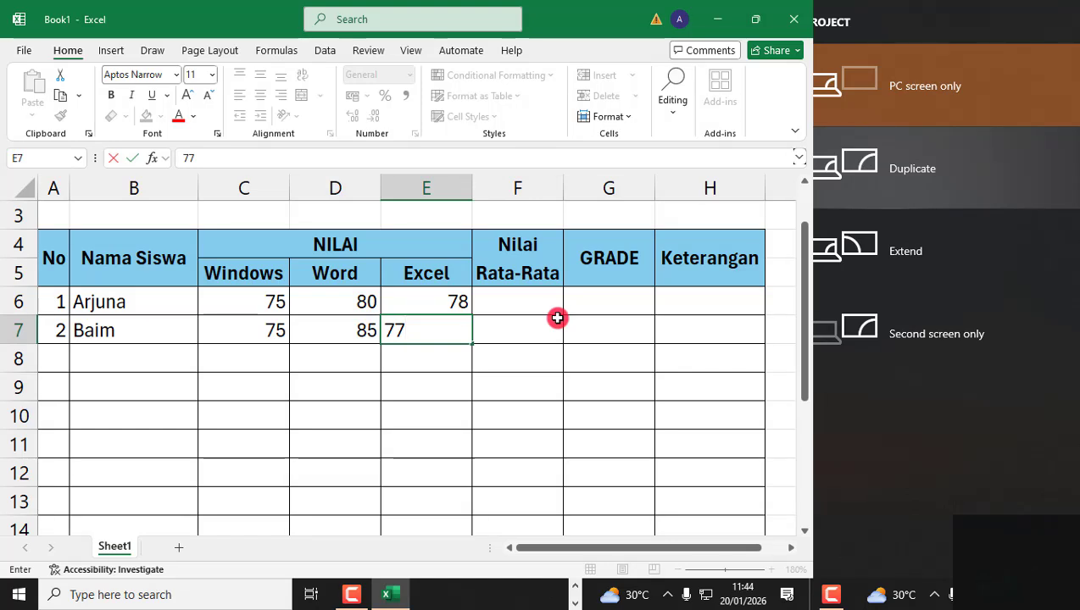
key("Return")
- Enter number 3 and the third student's name in A8:B8
key("Left")
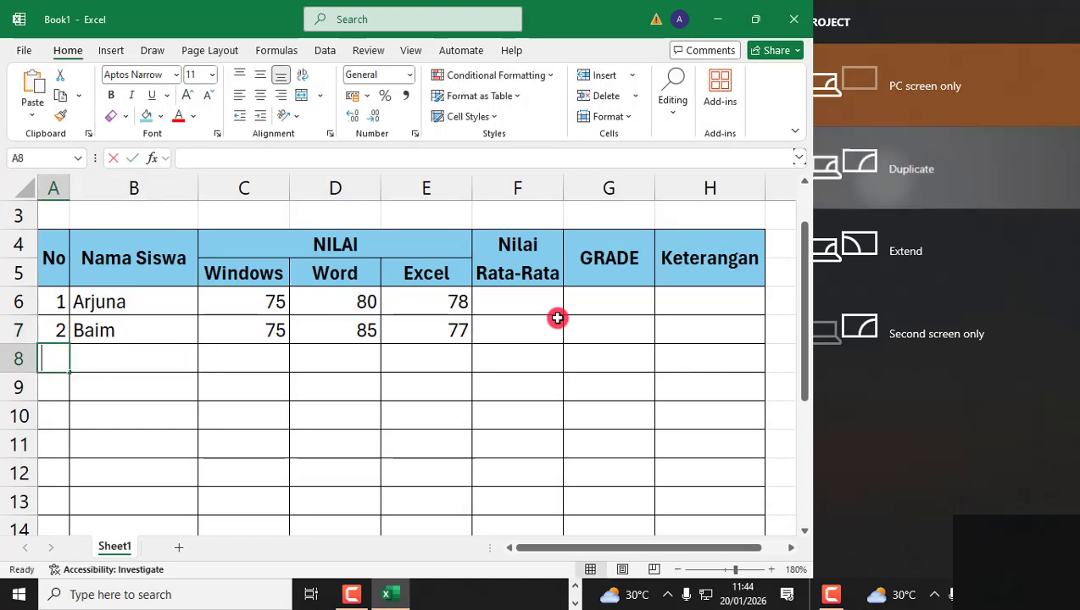
type("3")
key("Tab")
type("C")
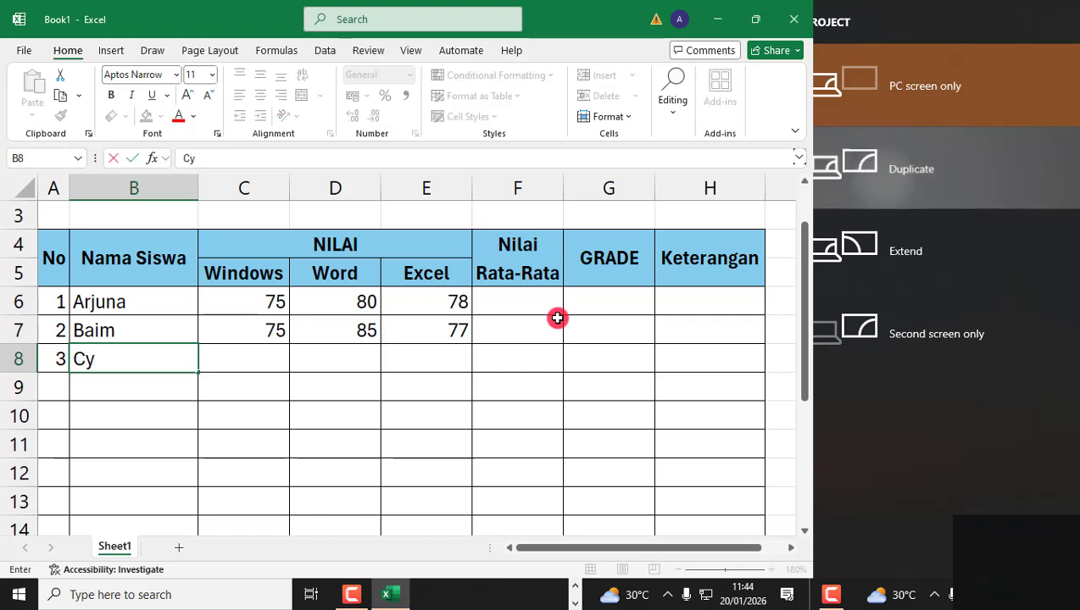
type("ynth")
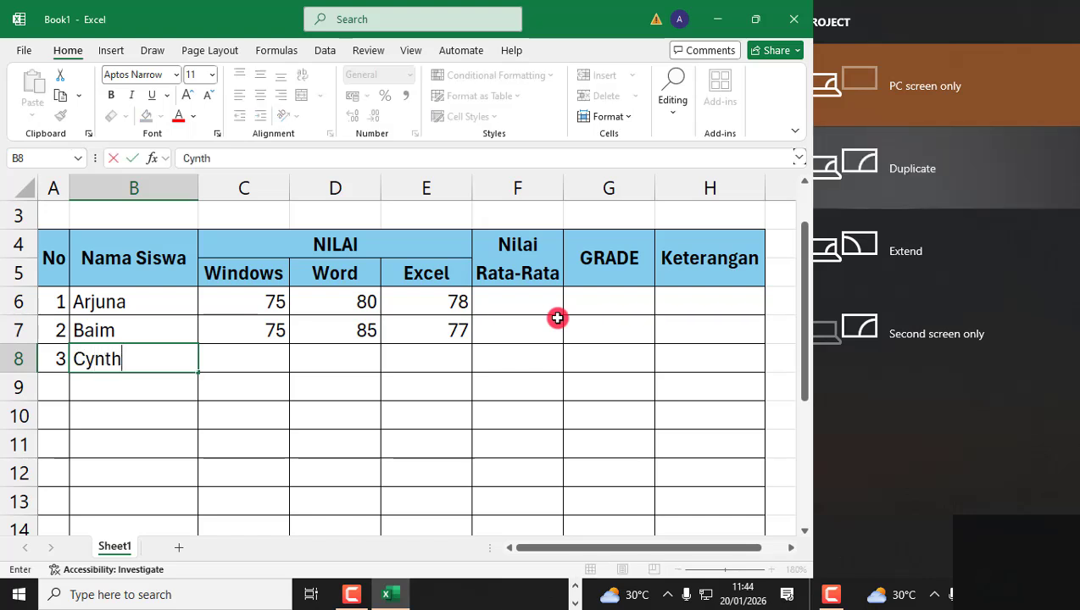
type("ia")
key("Tab")
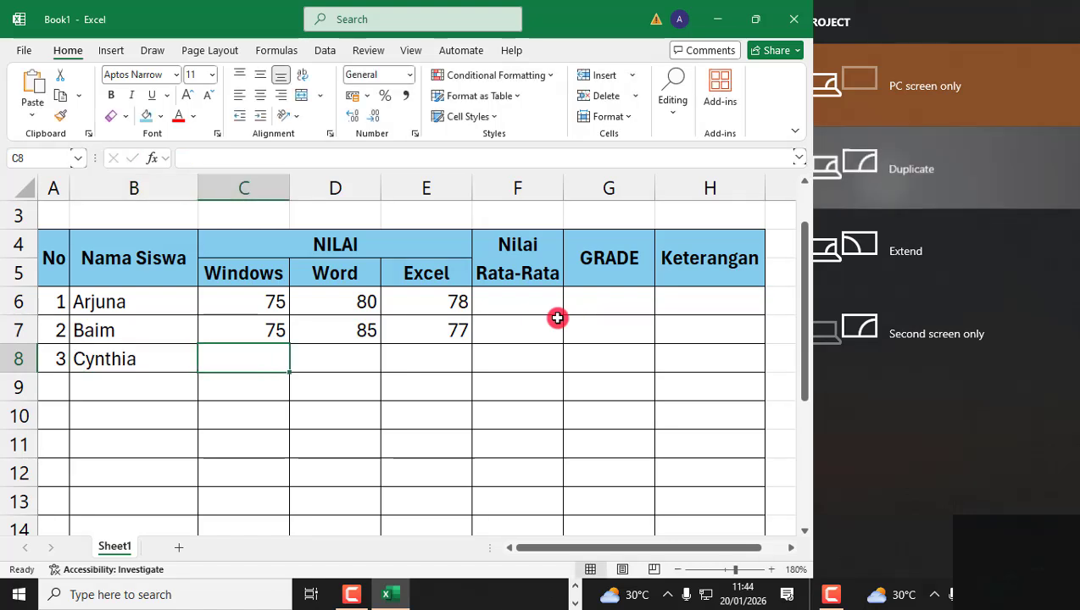
- Enter a score of 70 for Windows, Word and Excel in C8:E8 for the third student
type("70")
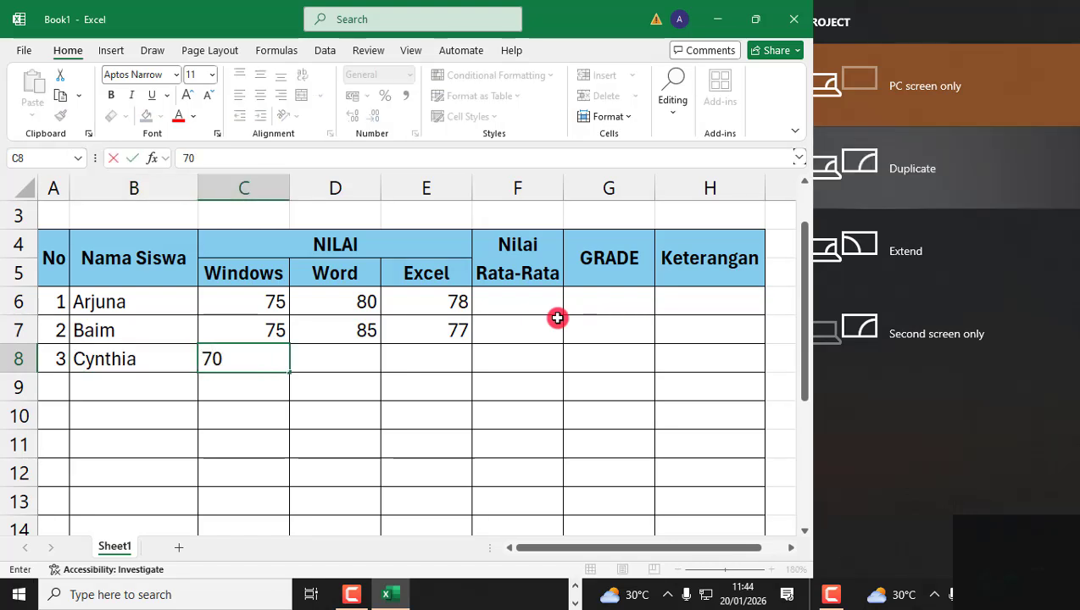
key("Tab")
type("0")
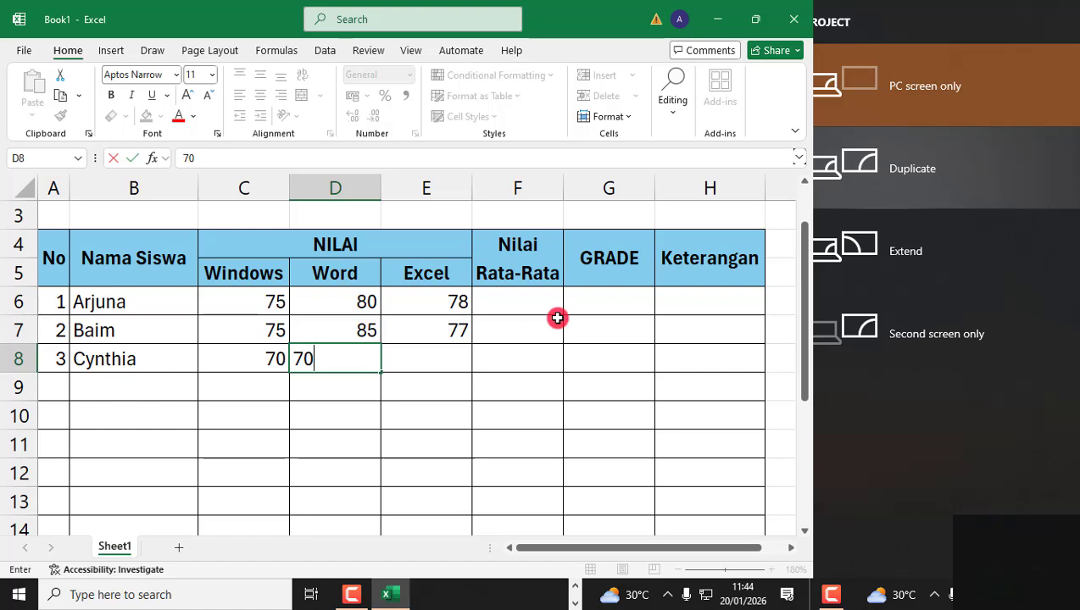
key("Tab")
type("70")
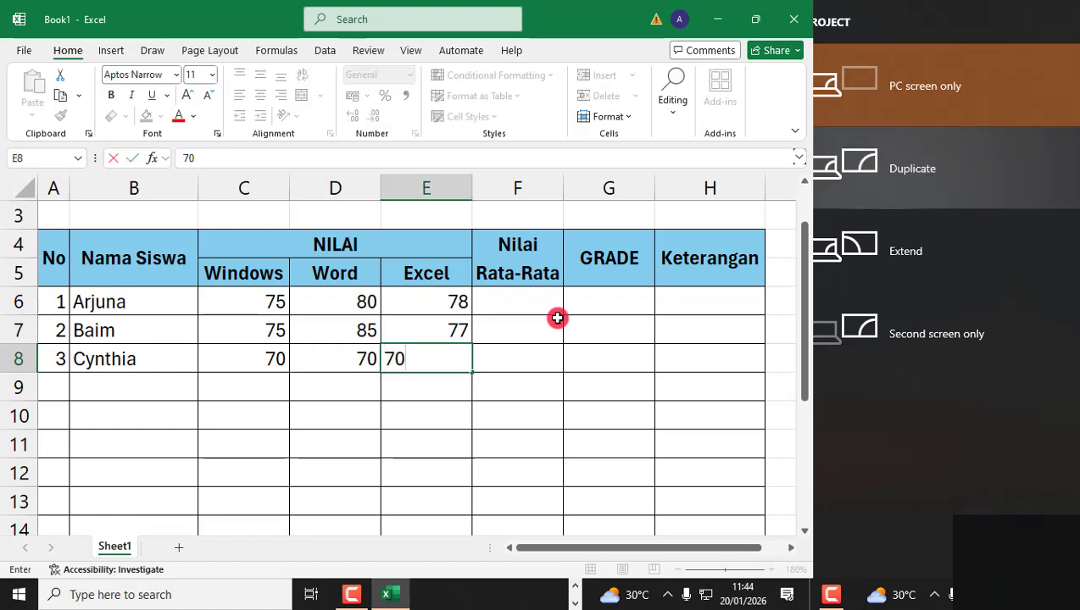
key("Tab")
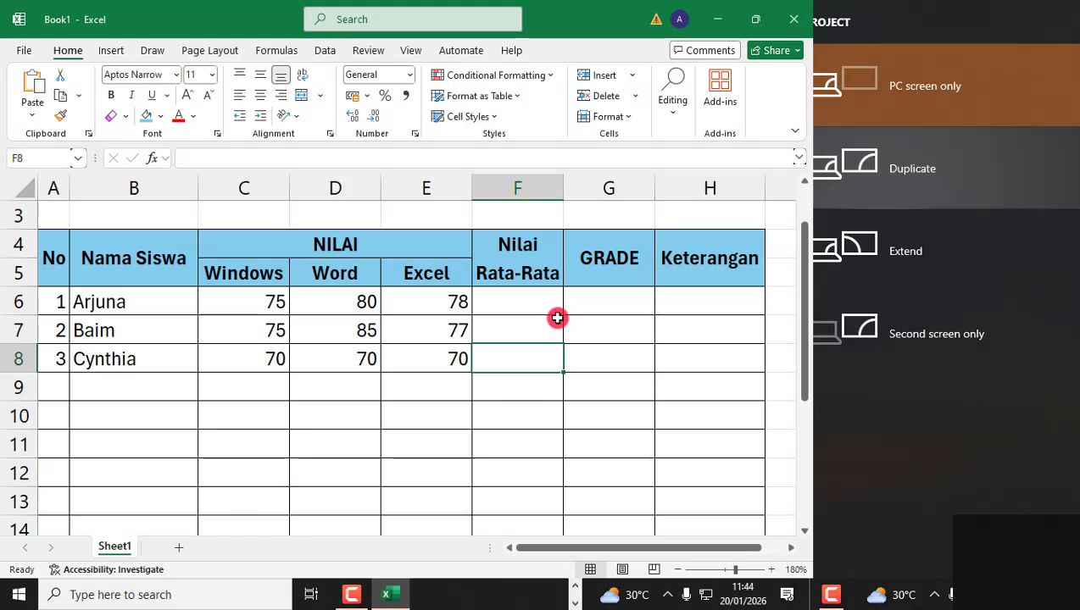
- Calculate the first student's average score in F6 with the formula =AVERAGE(C6:E6)
key("Up")
key("Up")
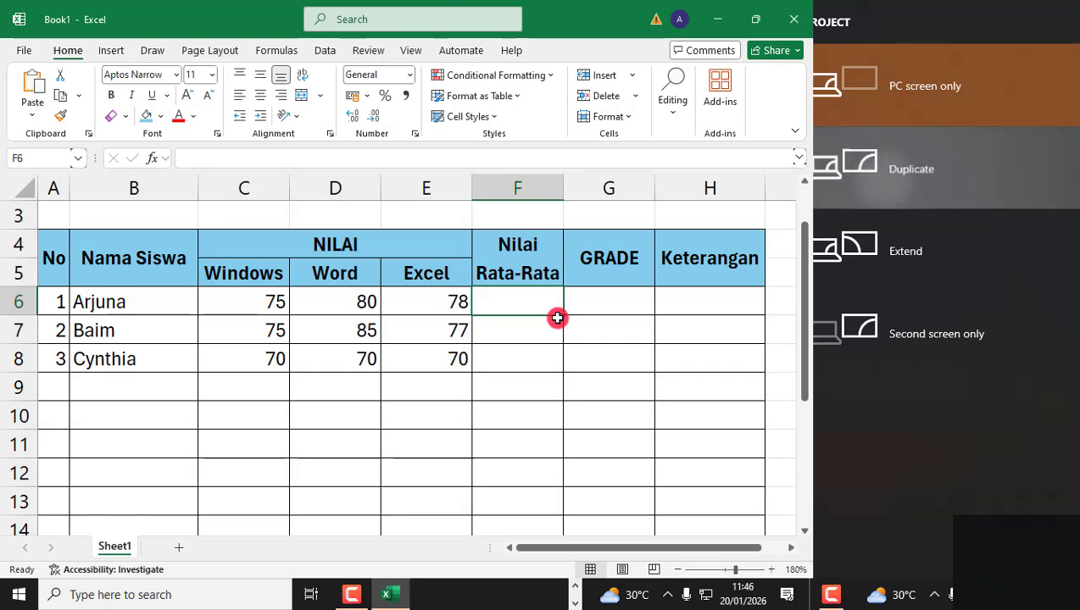
type("=")
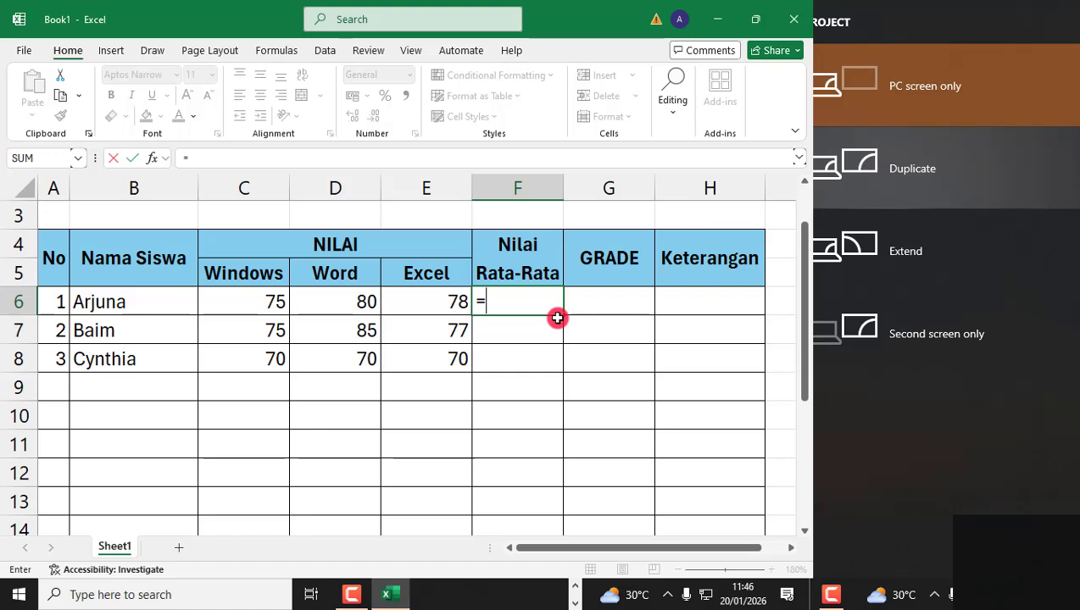
type("AVER")
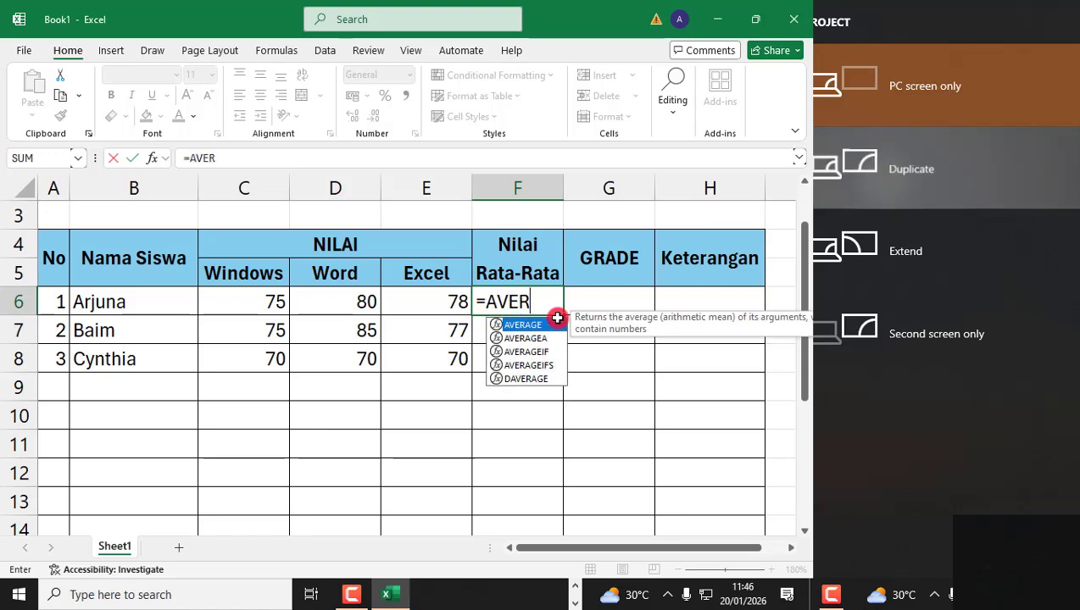
type("AGE")
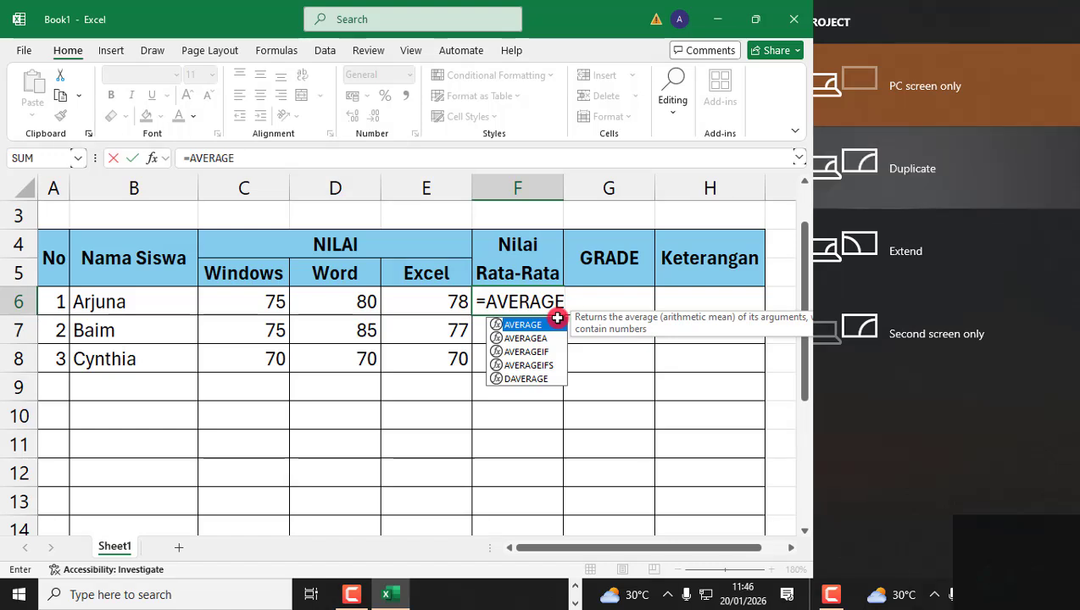
type("(")
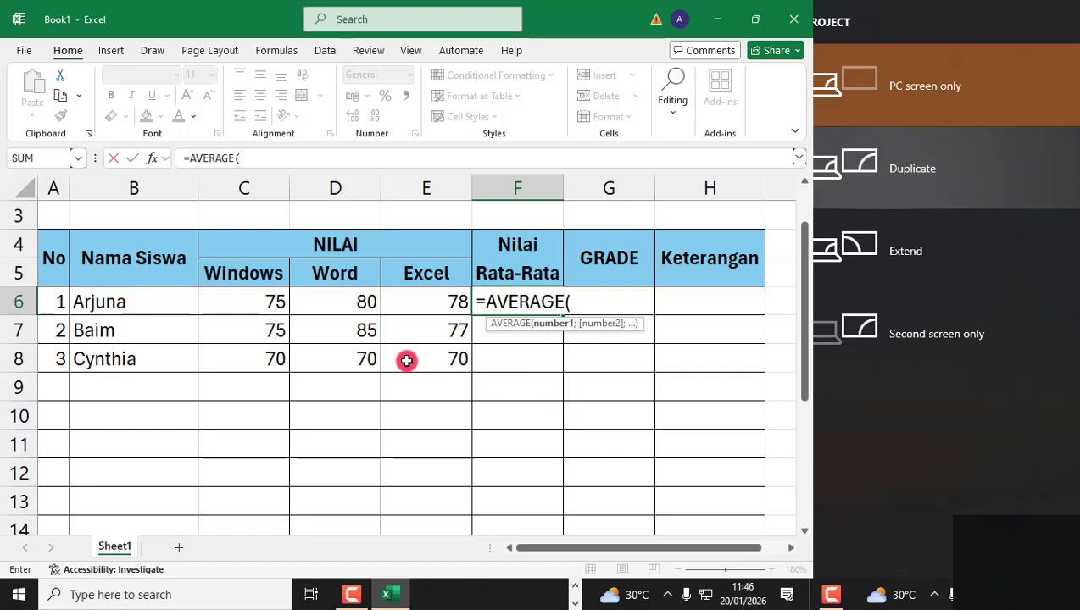
left_click(244, 301)
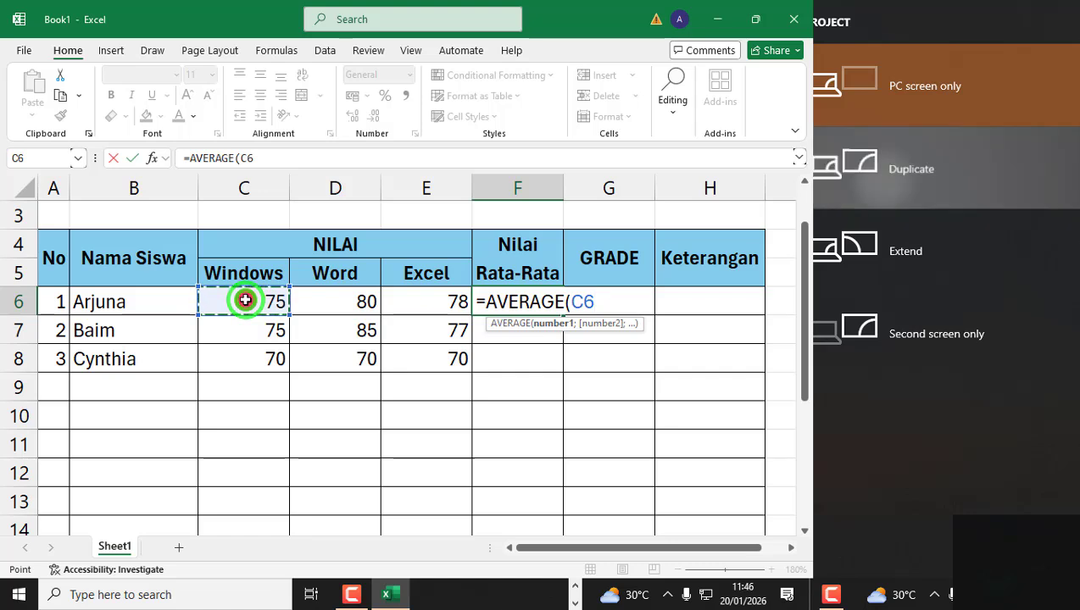
left_click_drag(244, 300, 429, 308)
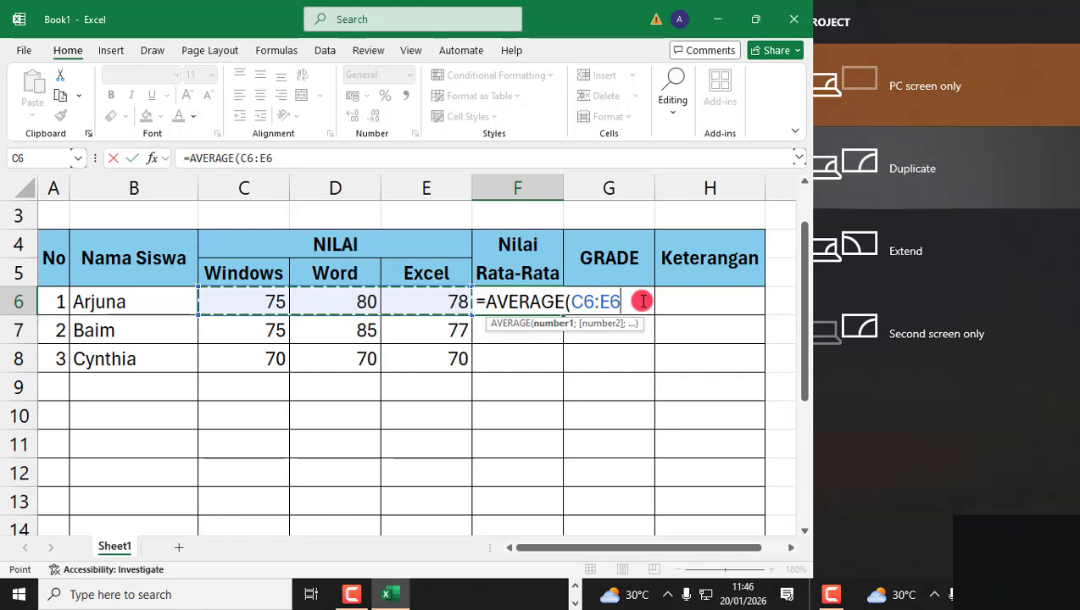
type(")")
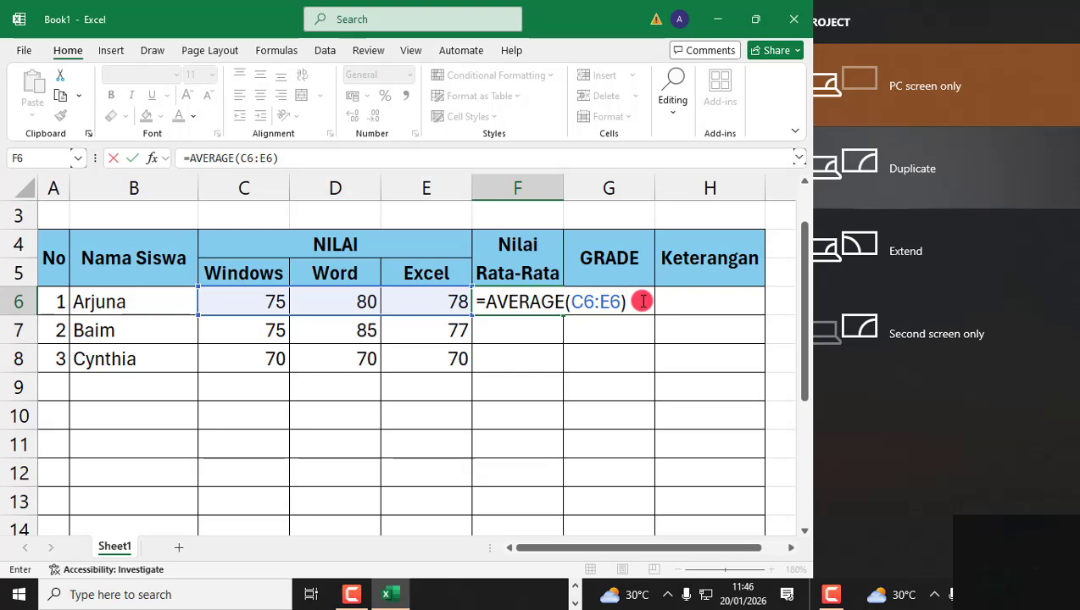
key("Return")
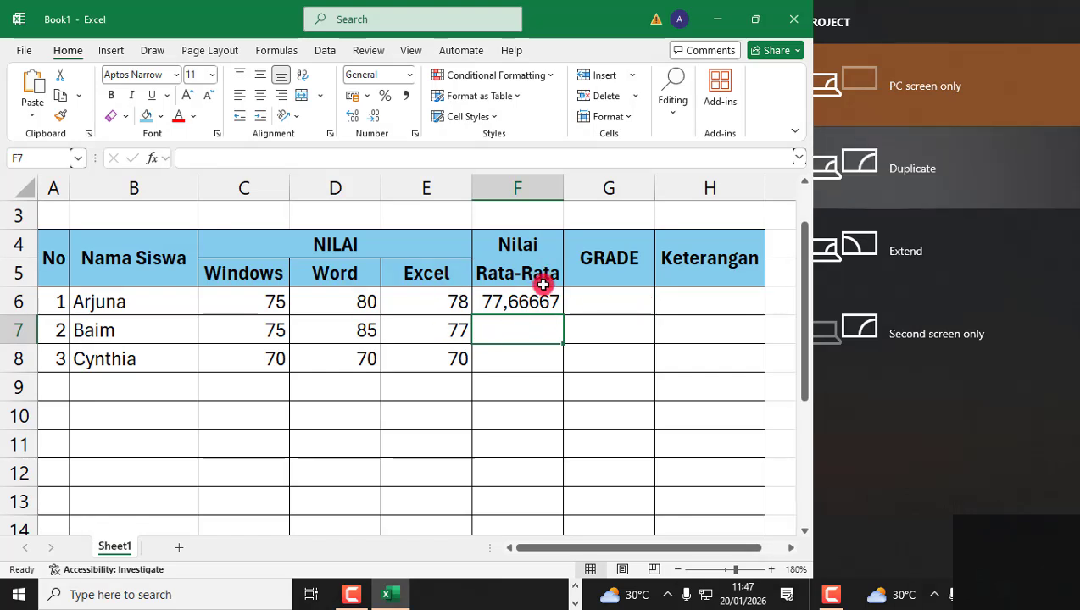
- Format the first student's average in F6 to show no decimal places
left_click(524, 301)
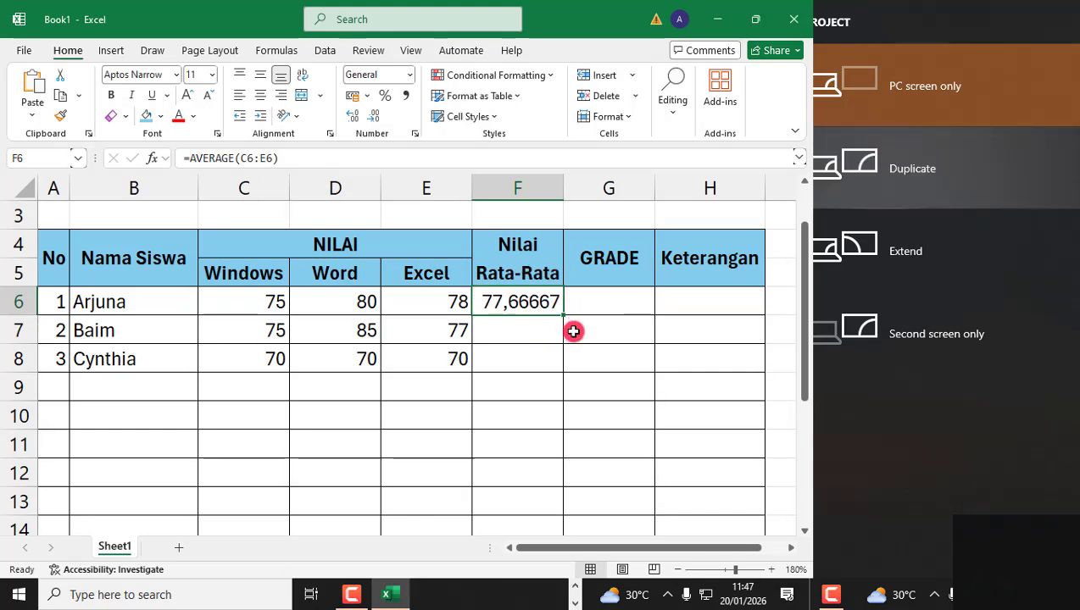
left_click(595, 366)
left_click(542, 303)
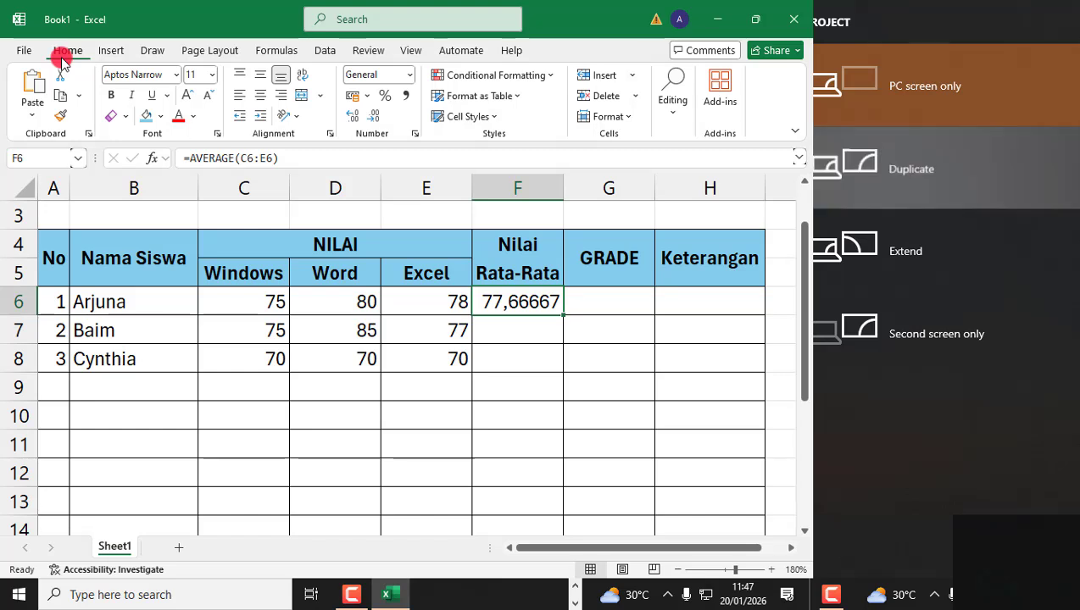
left_click(378, 122)
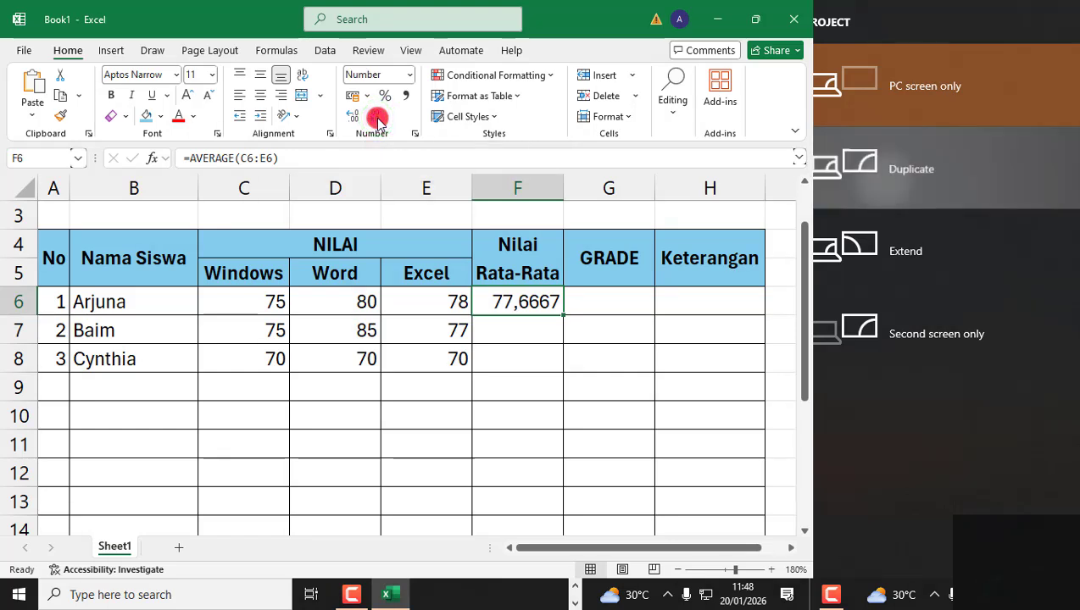
left_click(378, 121)
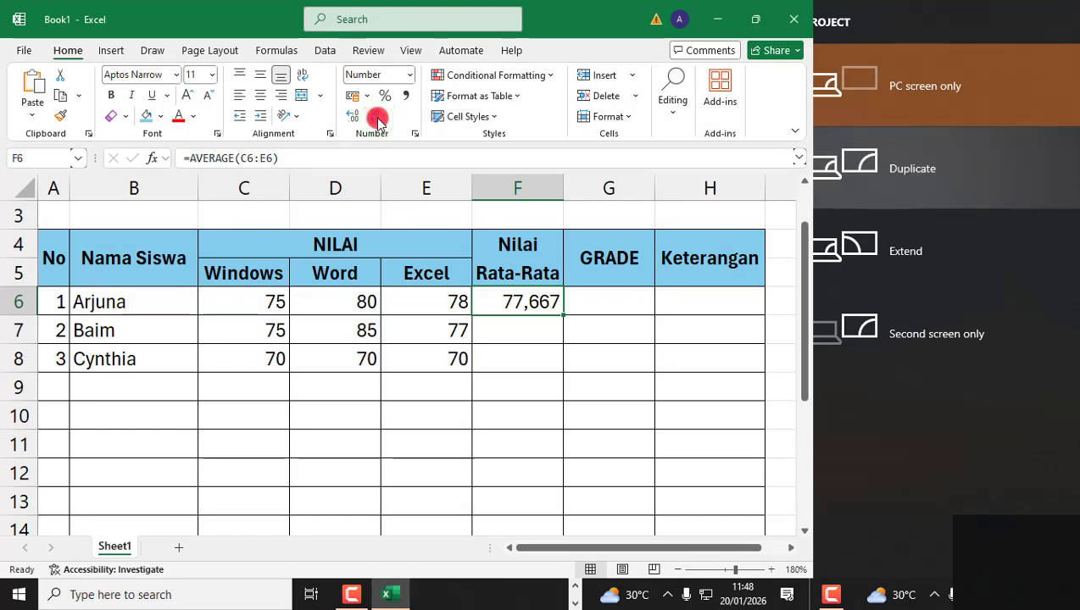
left_click(378, 122)
left_click(379, 121)
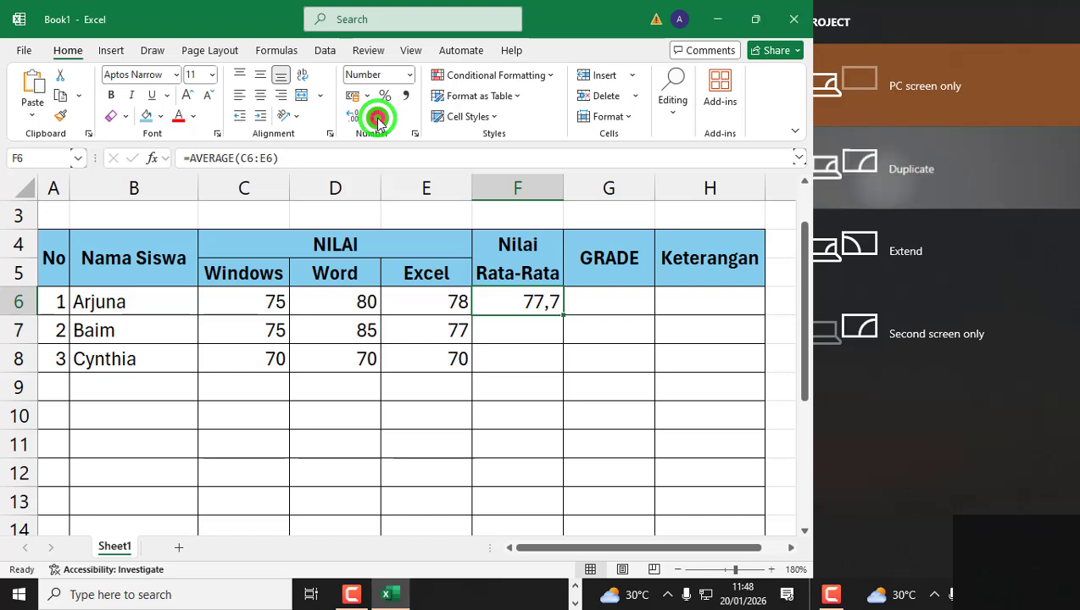
left_click(378, 121)
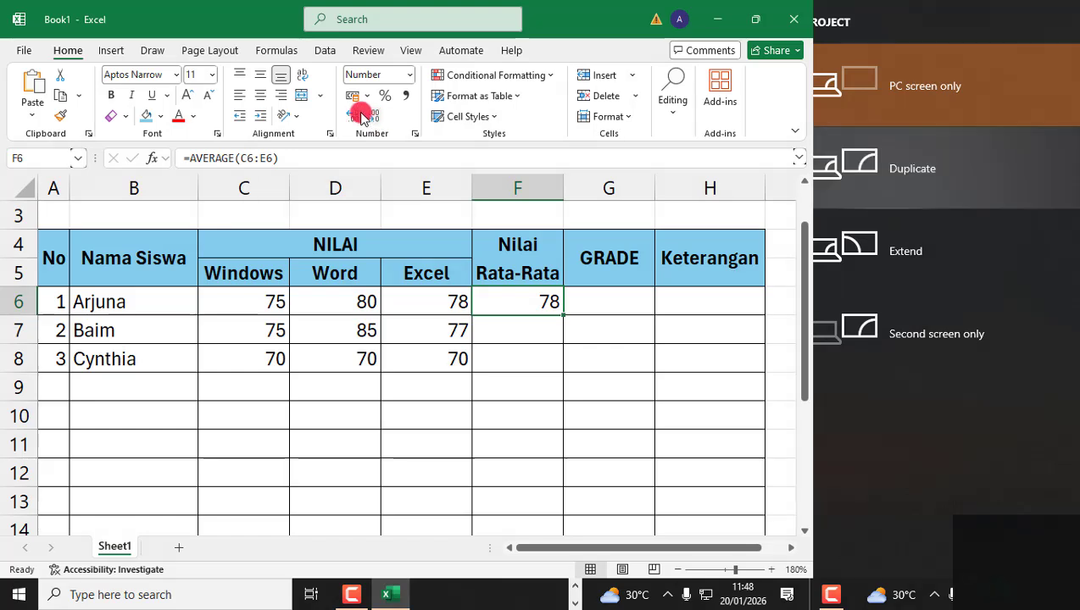
left_click(354, 117)
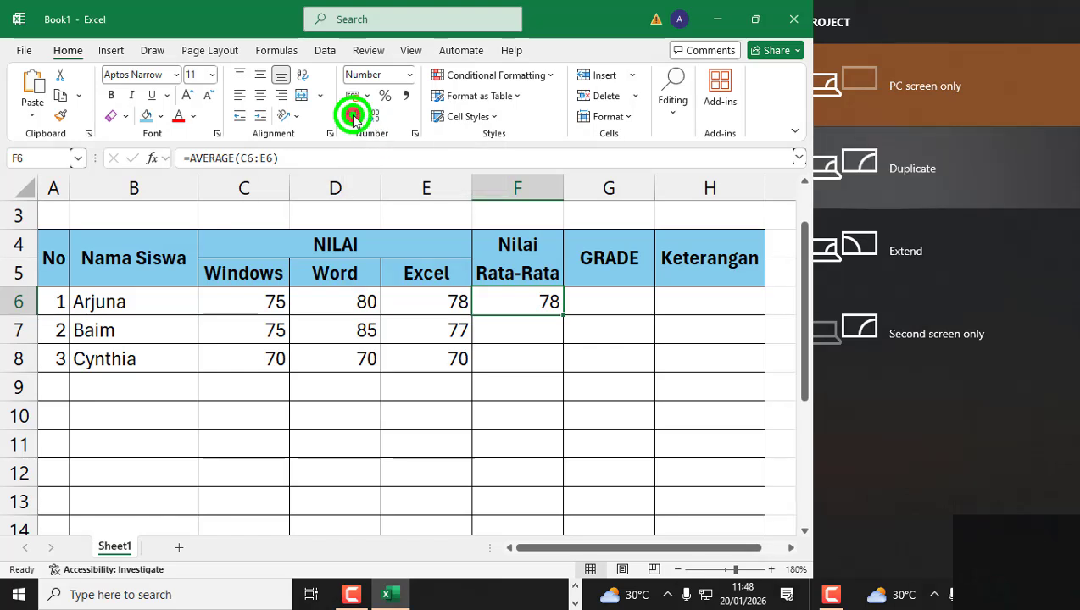
left_click(374, 117)
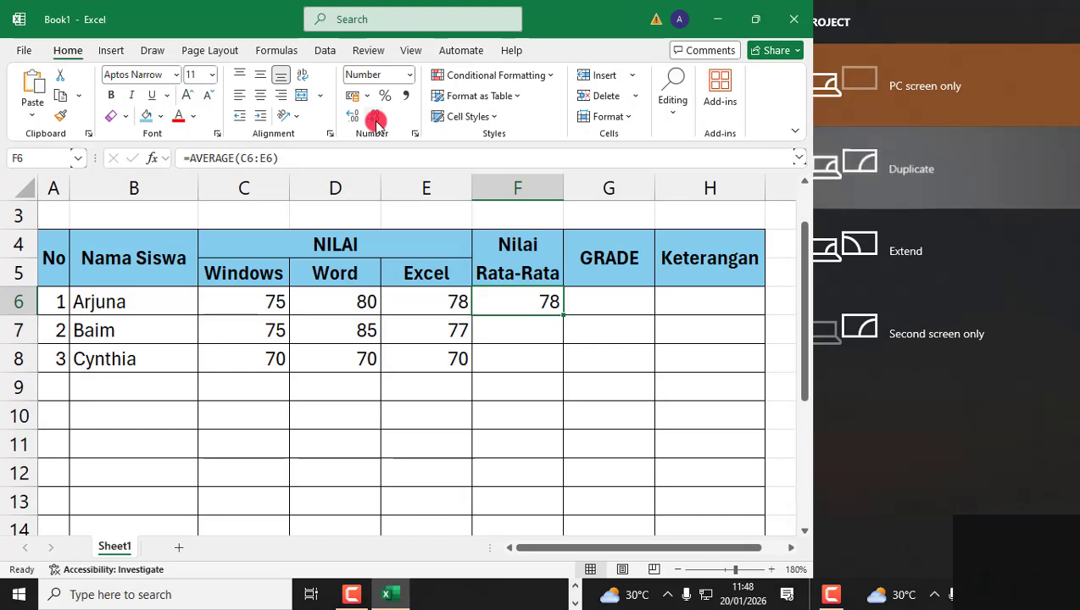
- Begin the first student's grade formula in G6 with =IF(F6>80;"A"; to give grade A for averages above 80
key("Right")
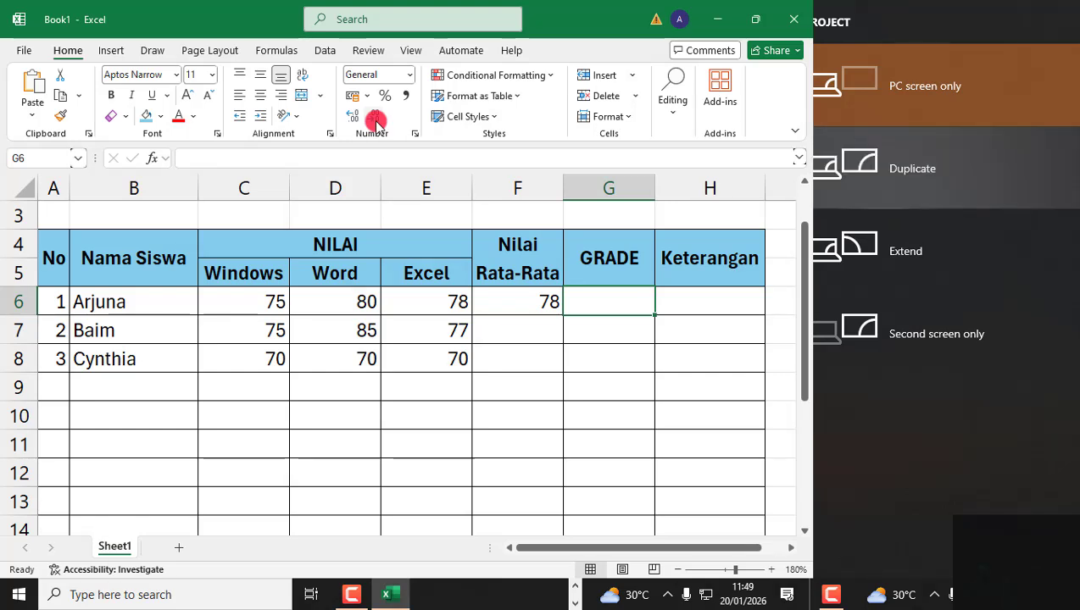
type("=")
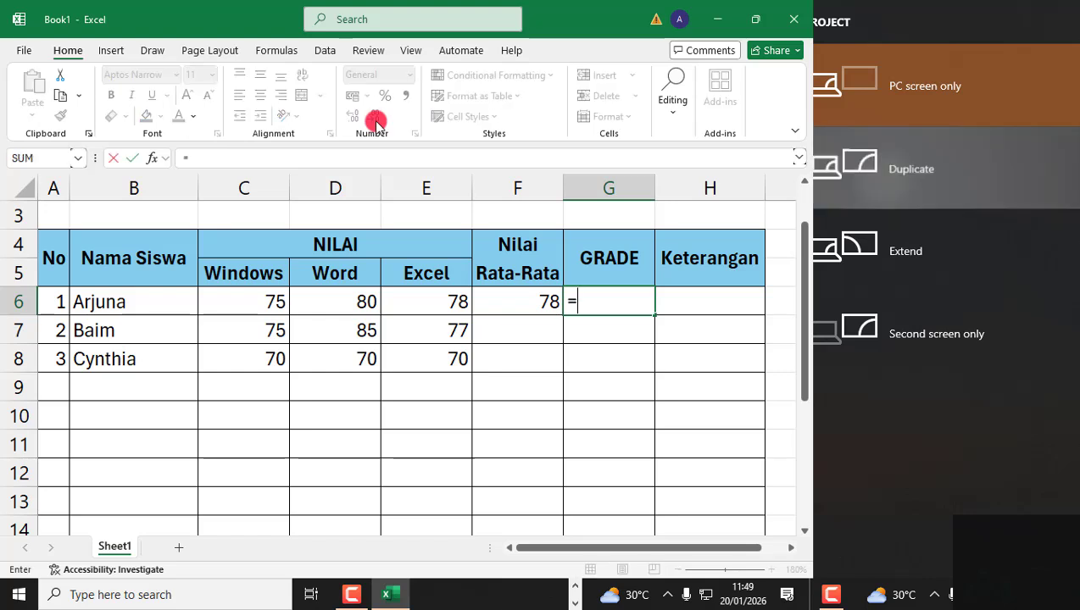
type("IF")
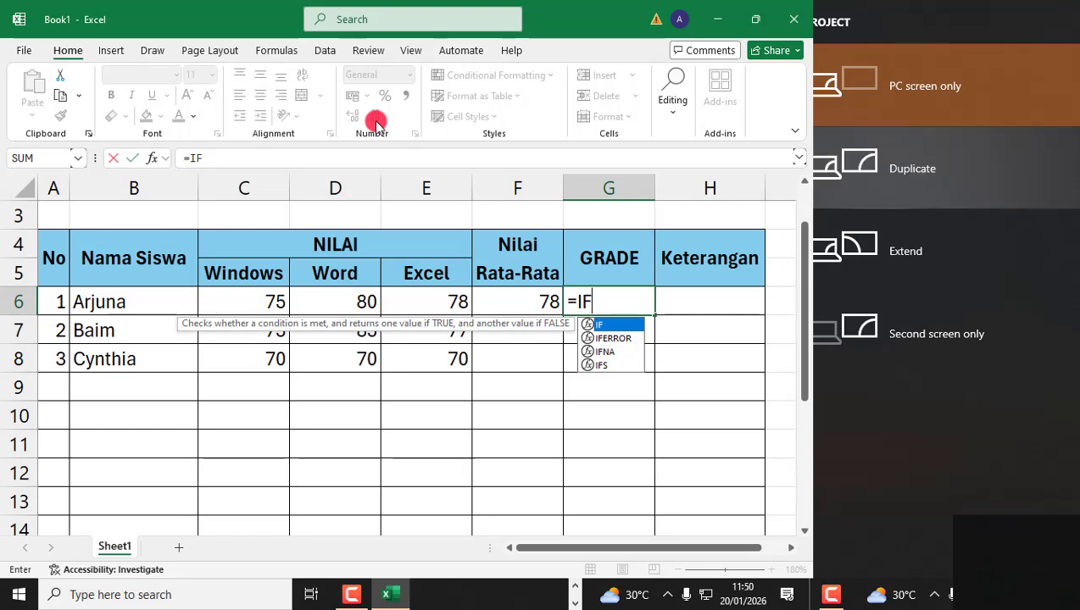
type("(")
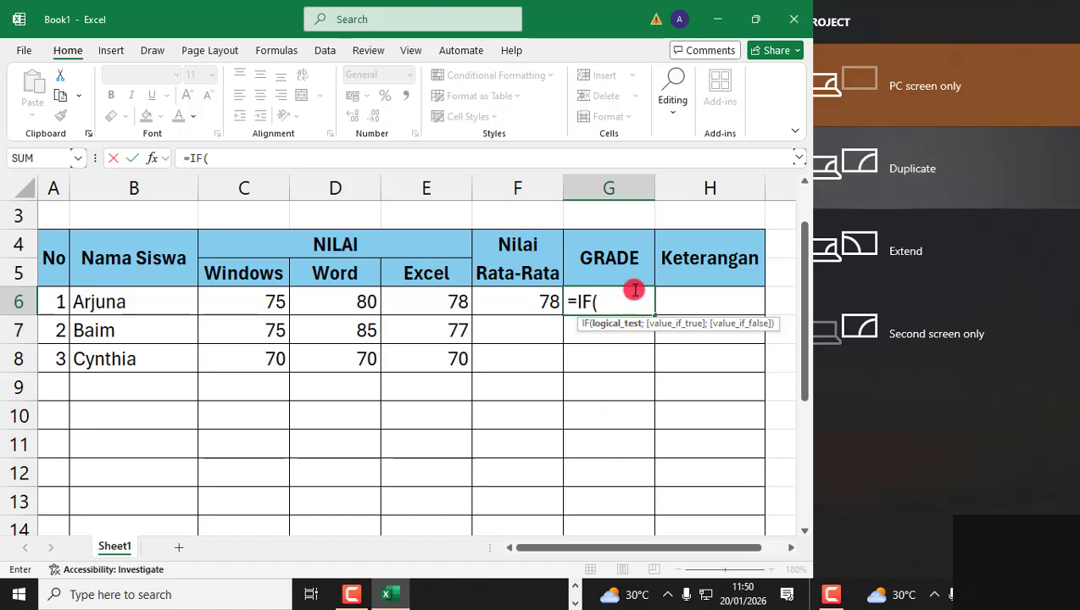
left_click(528, 303)
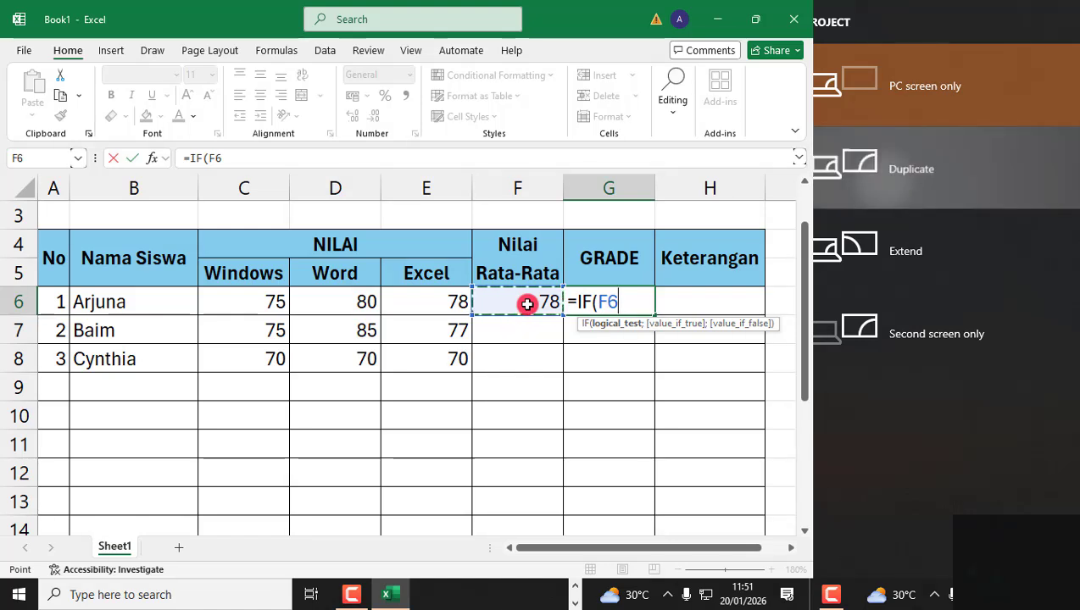
type(">")
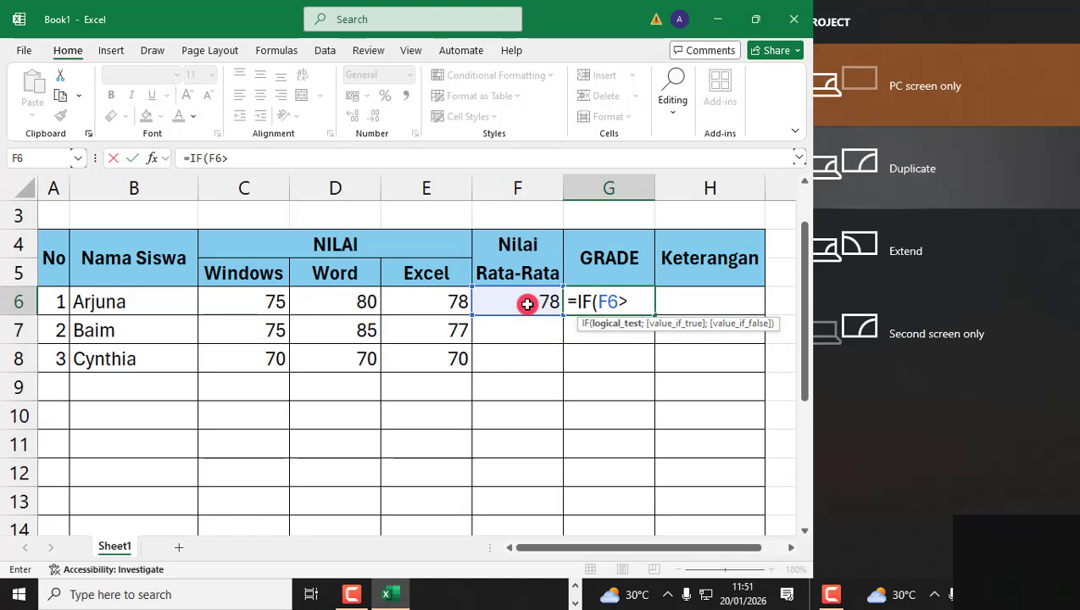
type("80")
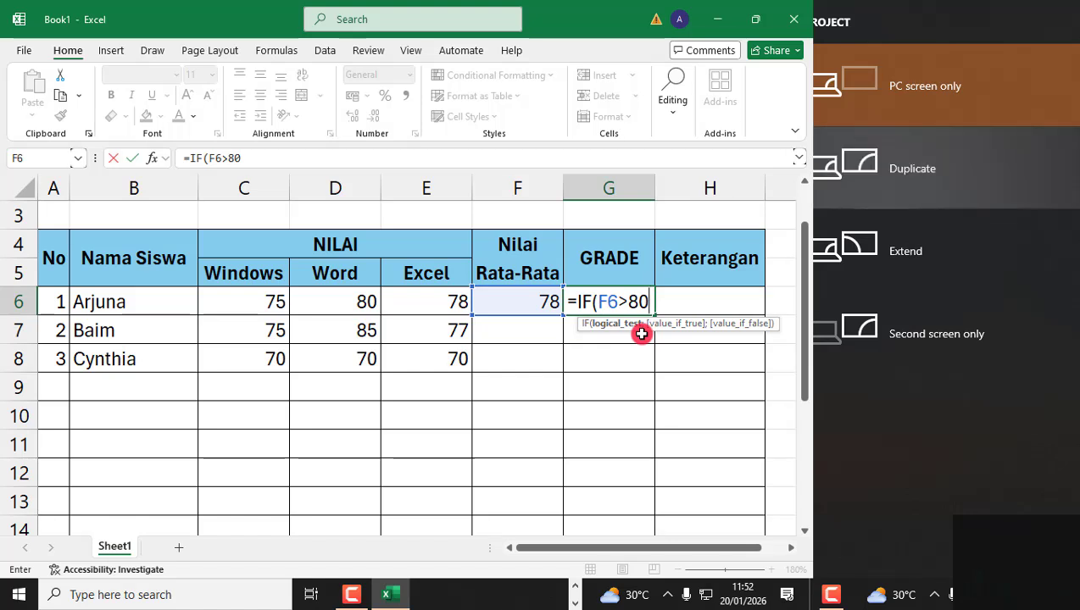
type(";")
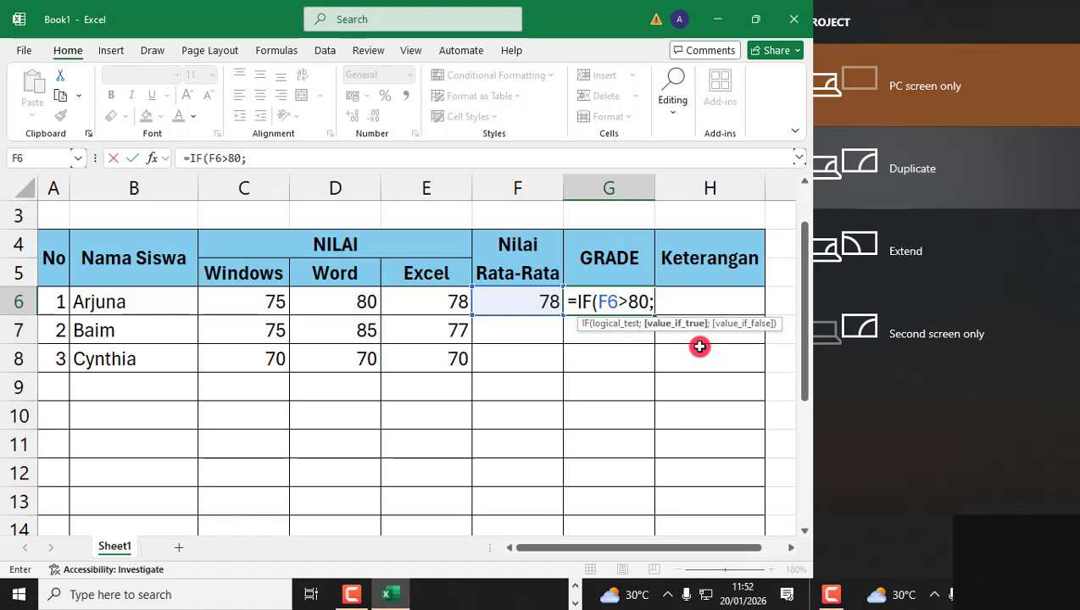
type("\"")
type("A")
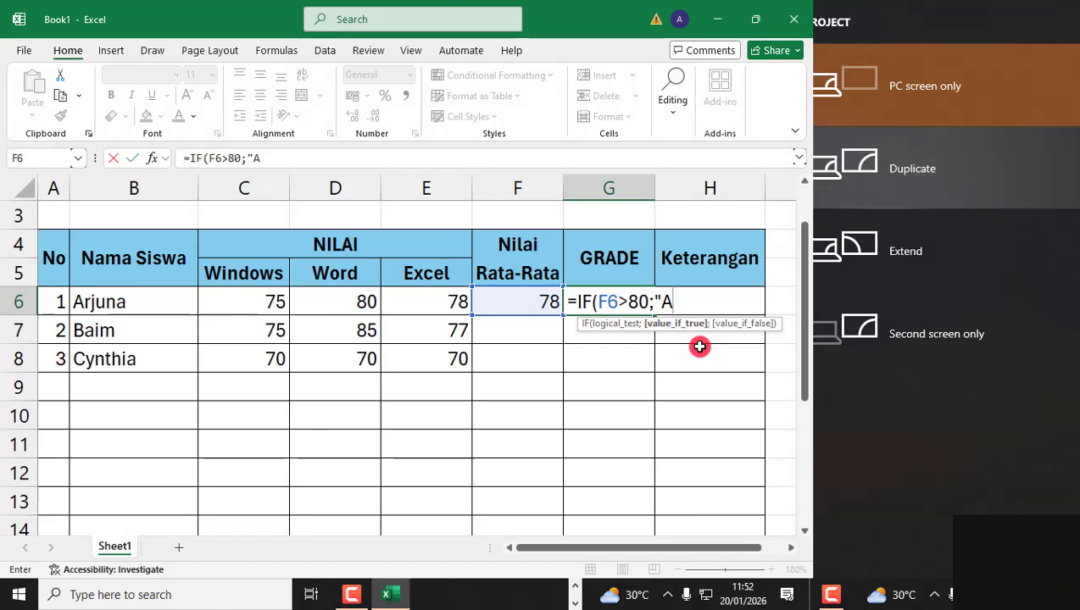
type("\"")
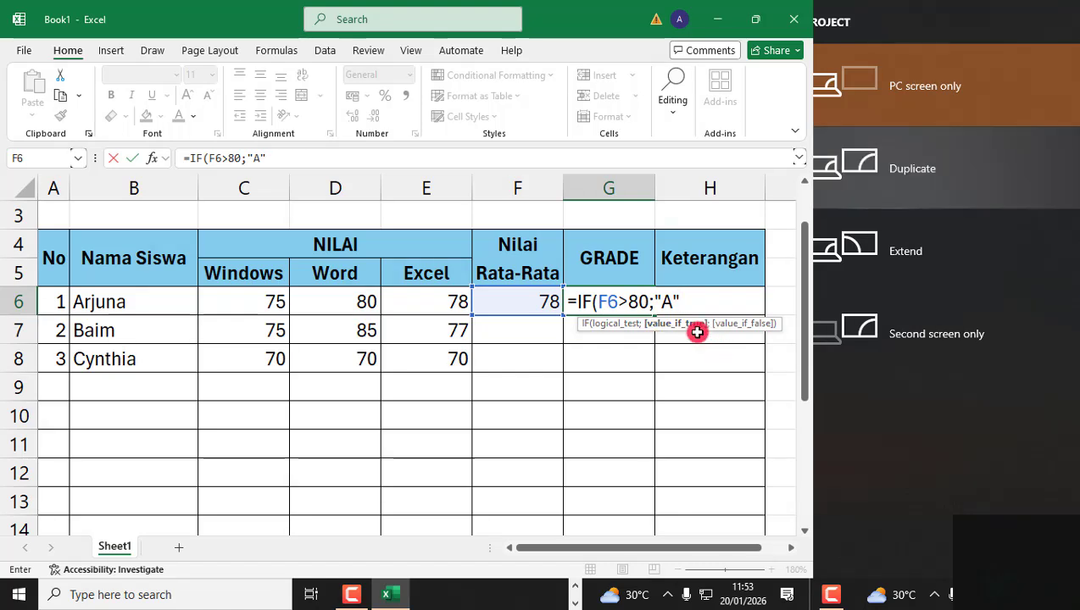
type(";")
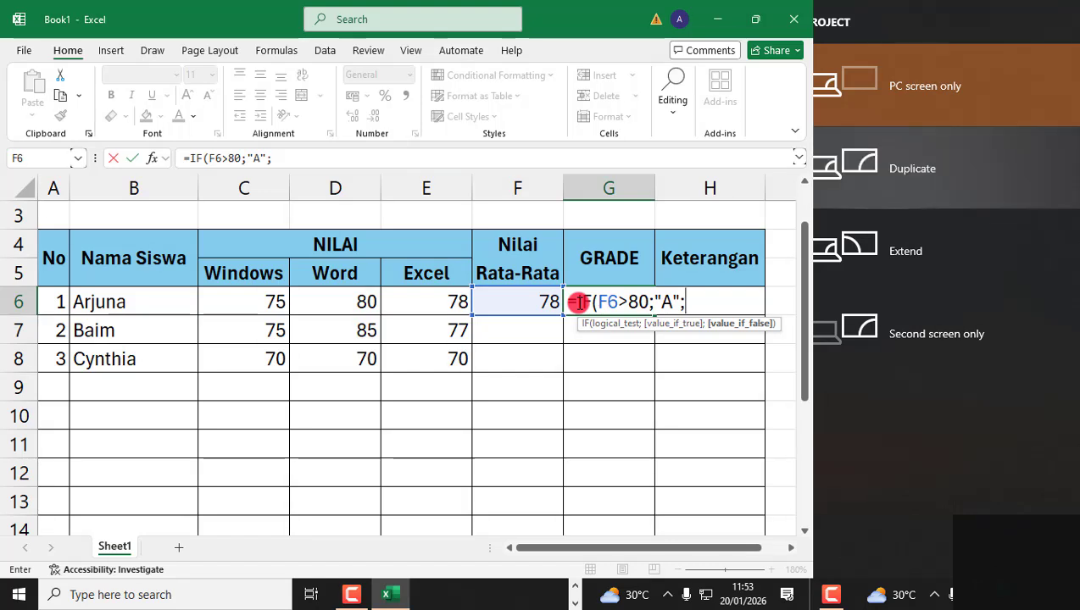
- Extend the grade formula in G6 with IF(F6>70;"B"; to give grade B for averages above 70
type("IF")
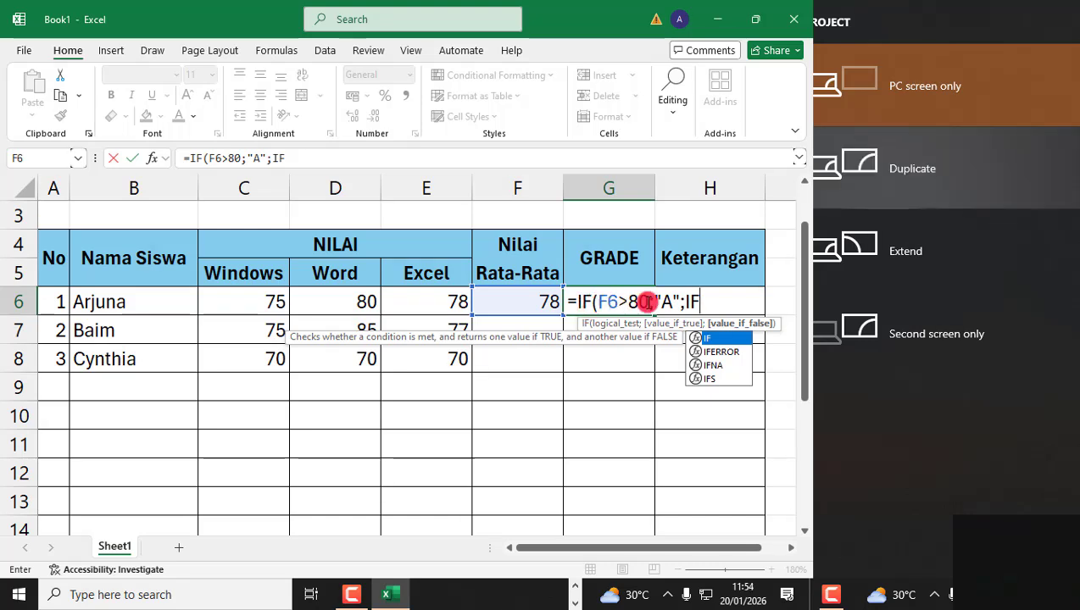
type("(")
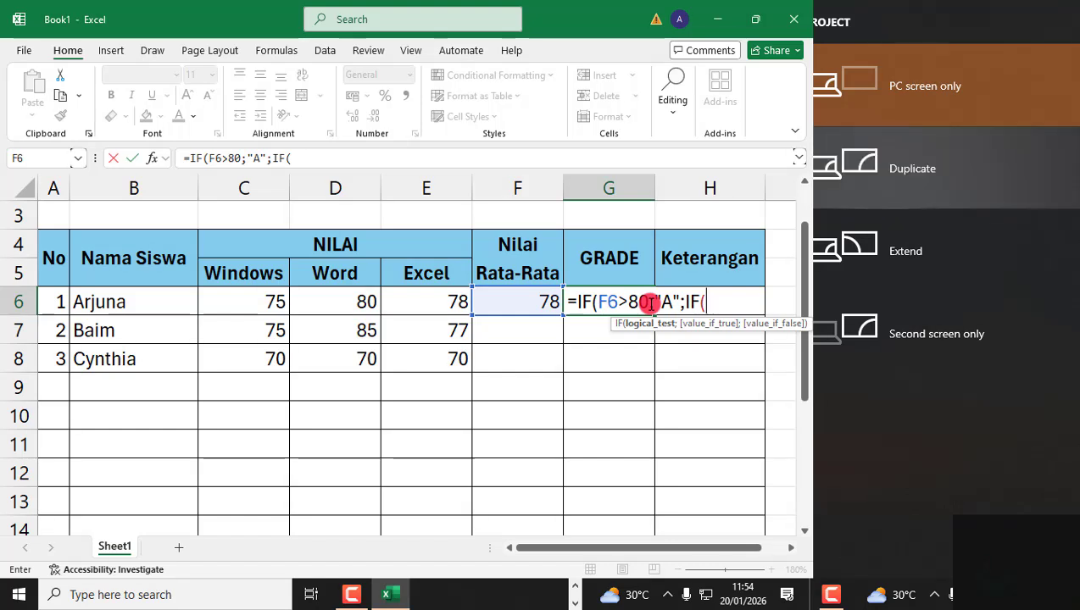
left_click(518, 299)
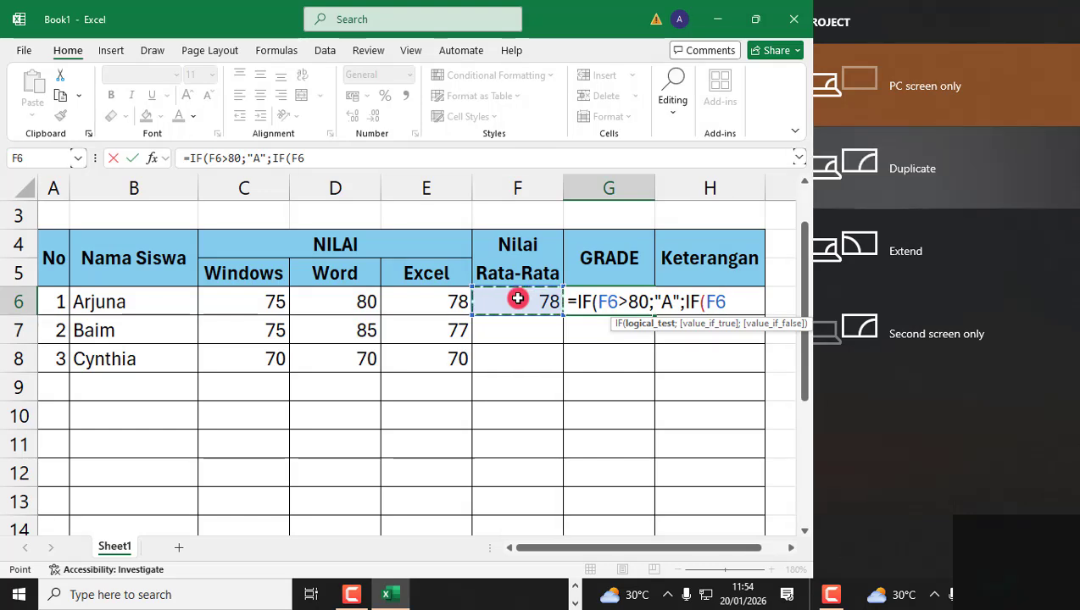
type(">")
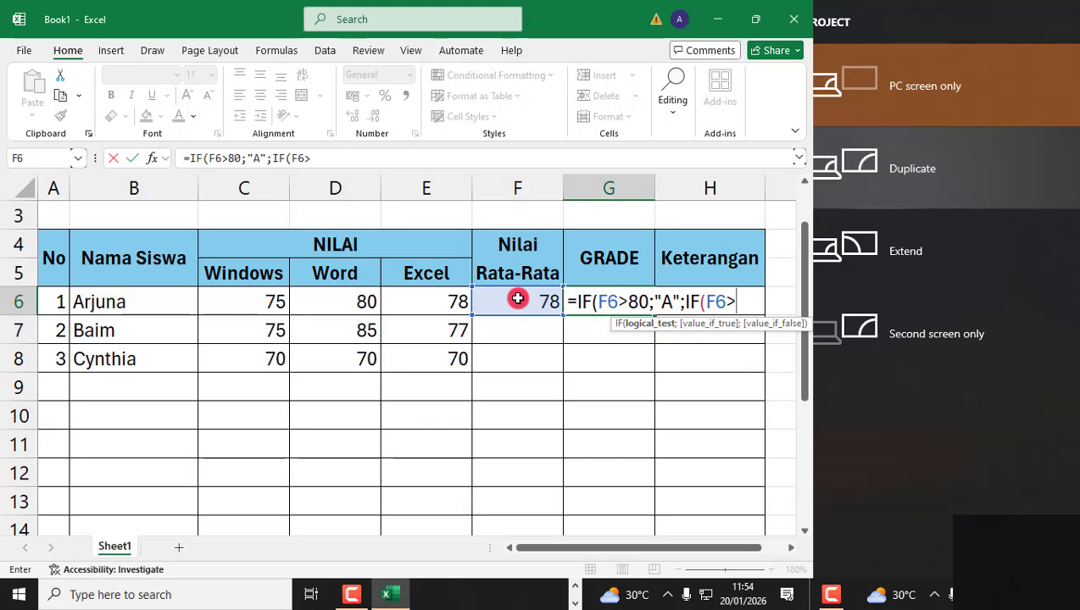
type("70")
type(";")
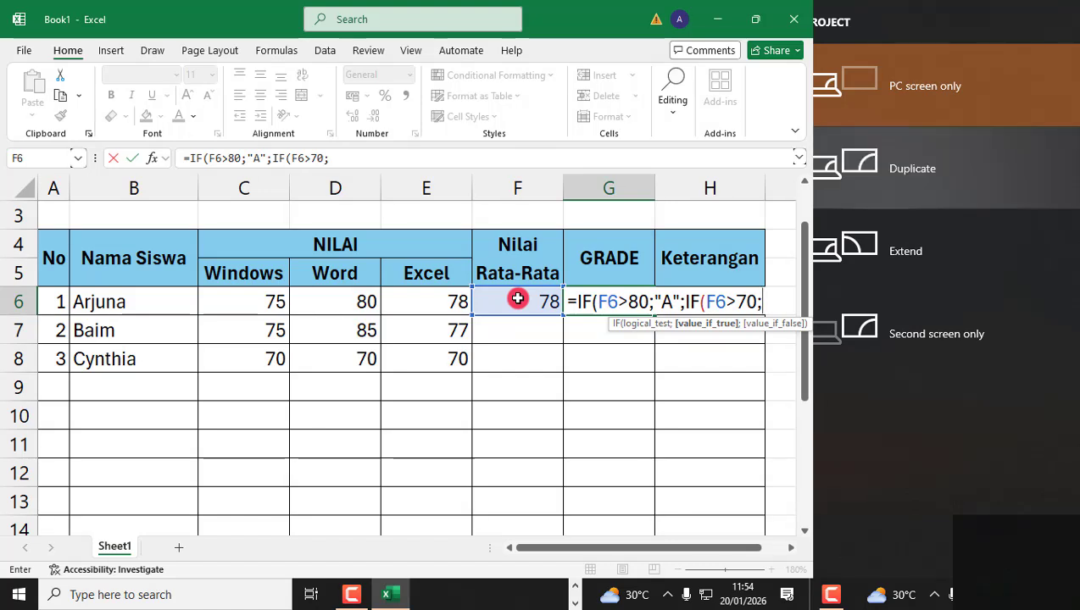
type("\"B")
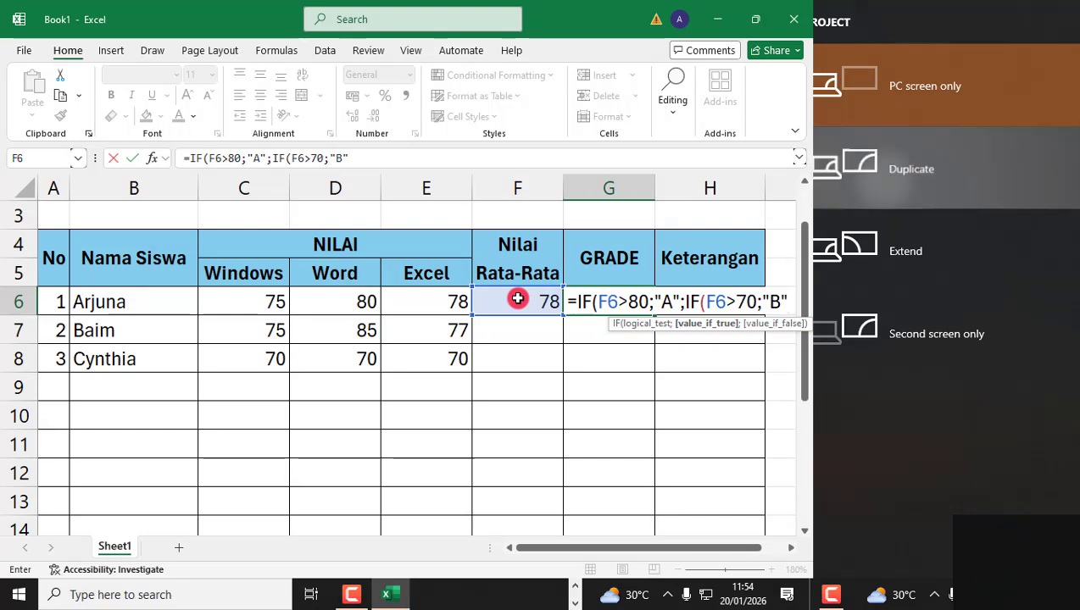
type(";")
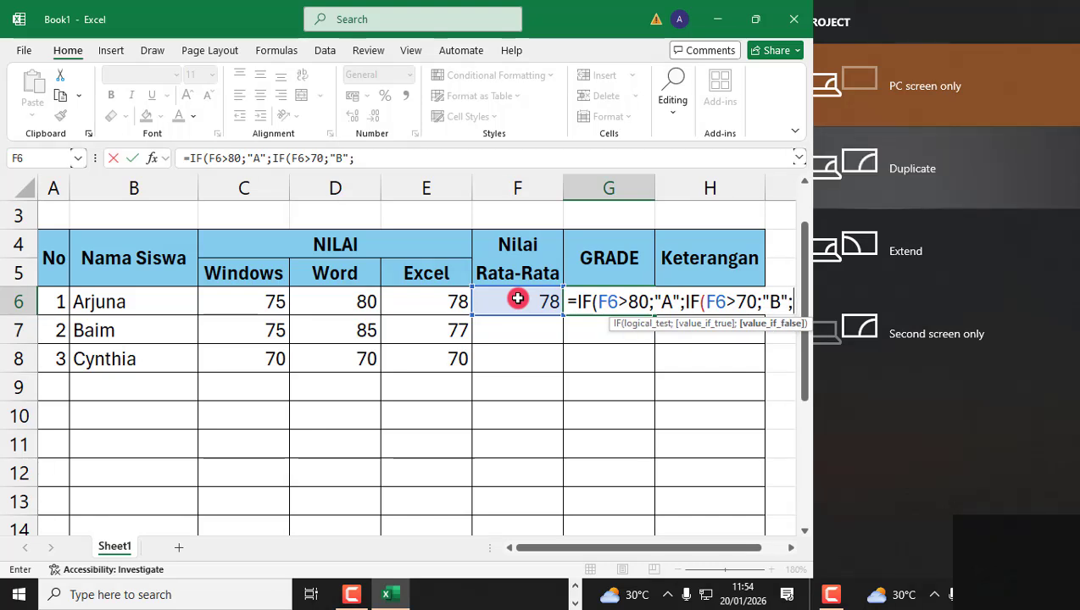
- Add a third nested condition IF(F6>60;"C"; to the G6 formula to give grade C for averages above 60
type("I")
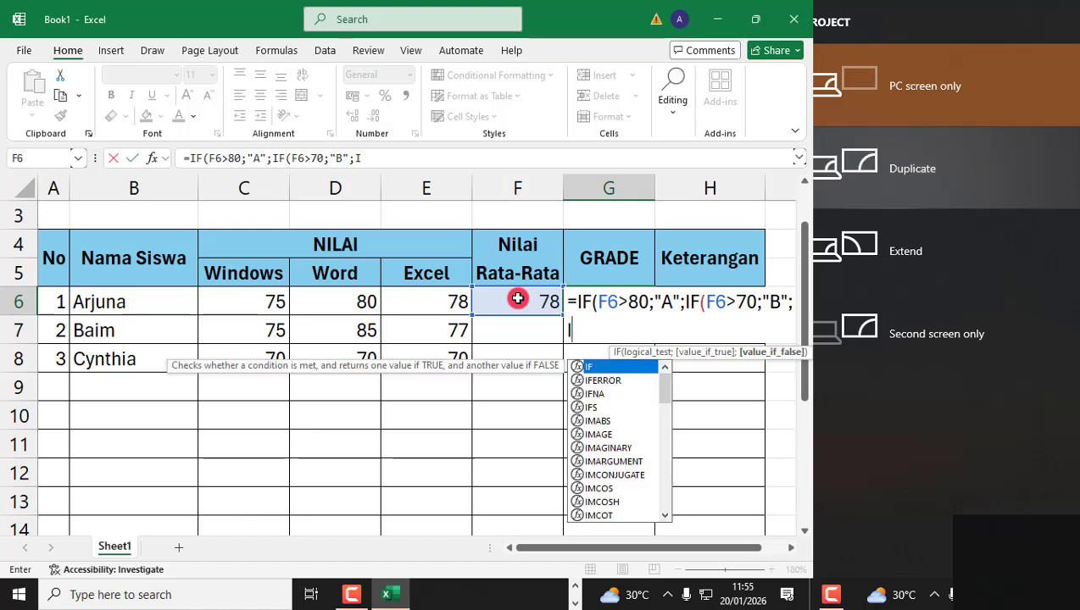
type("F")
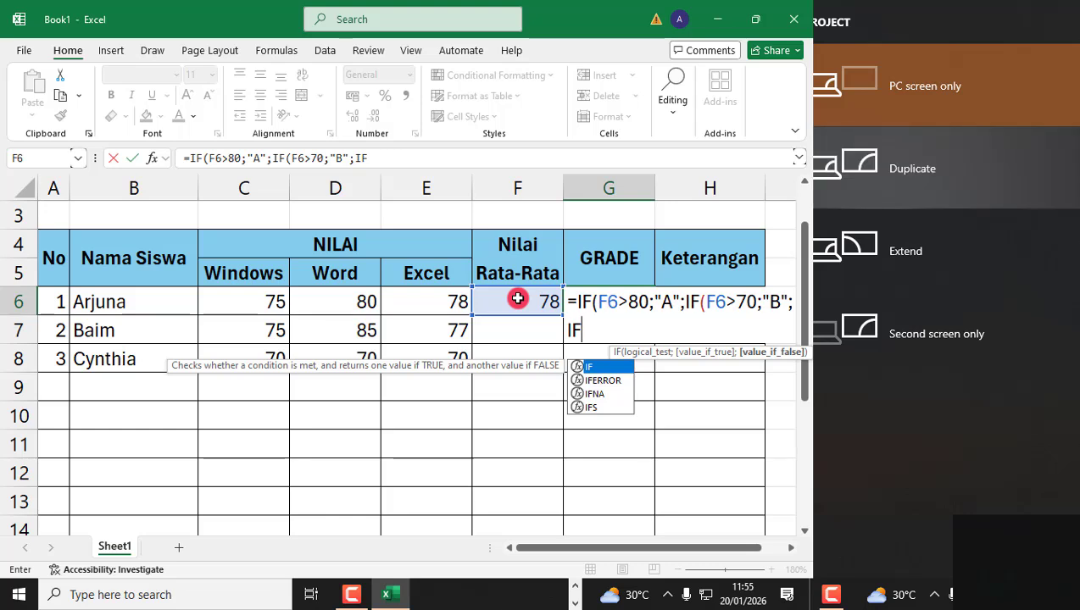
type("(")
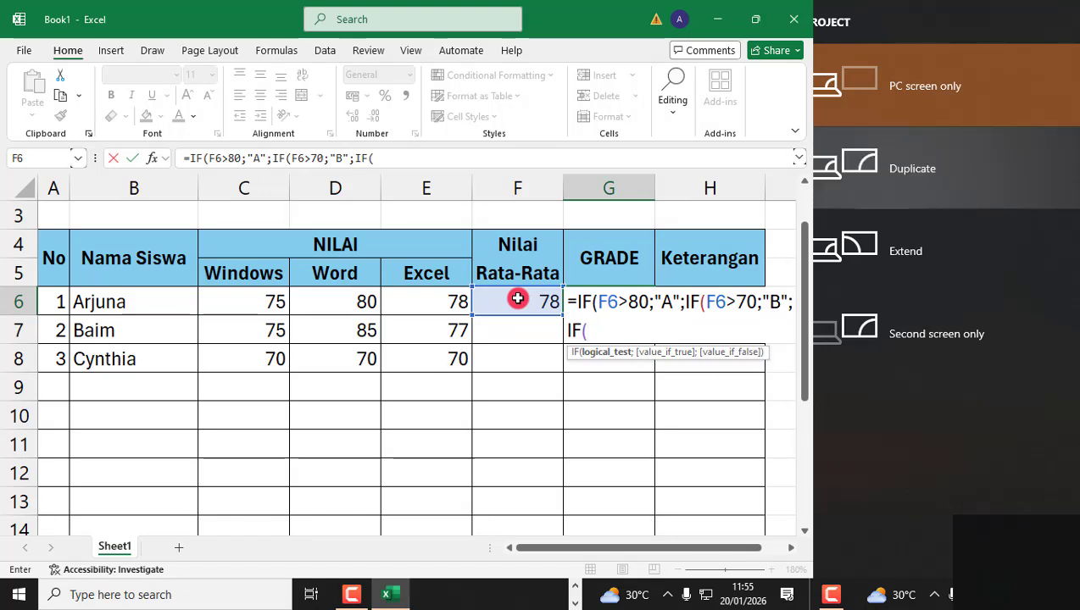
left_click(517, 299)
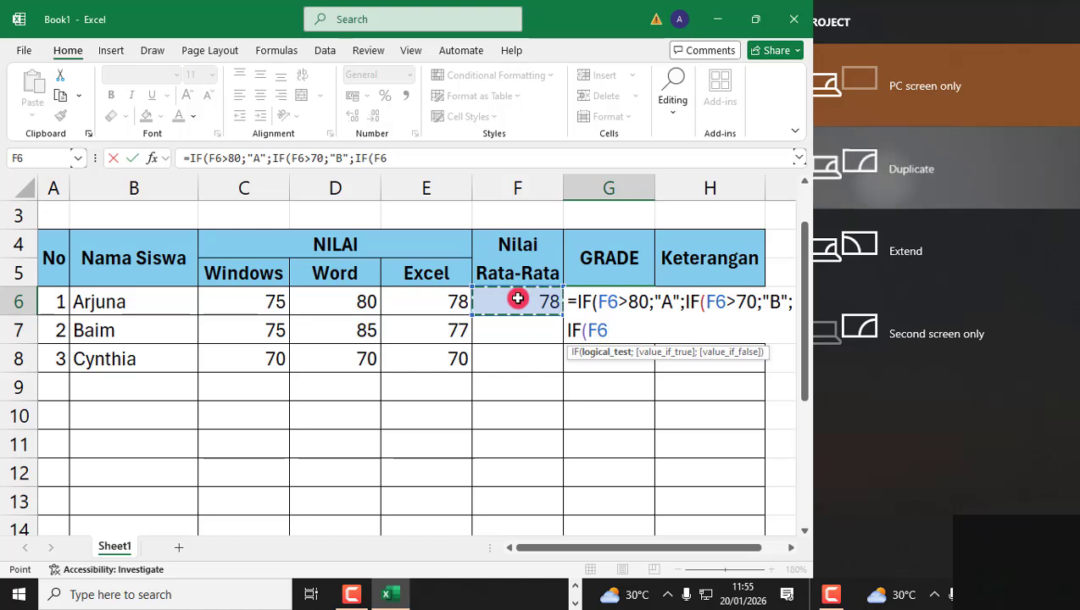
type(">")
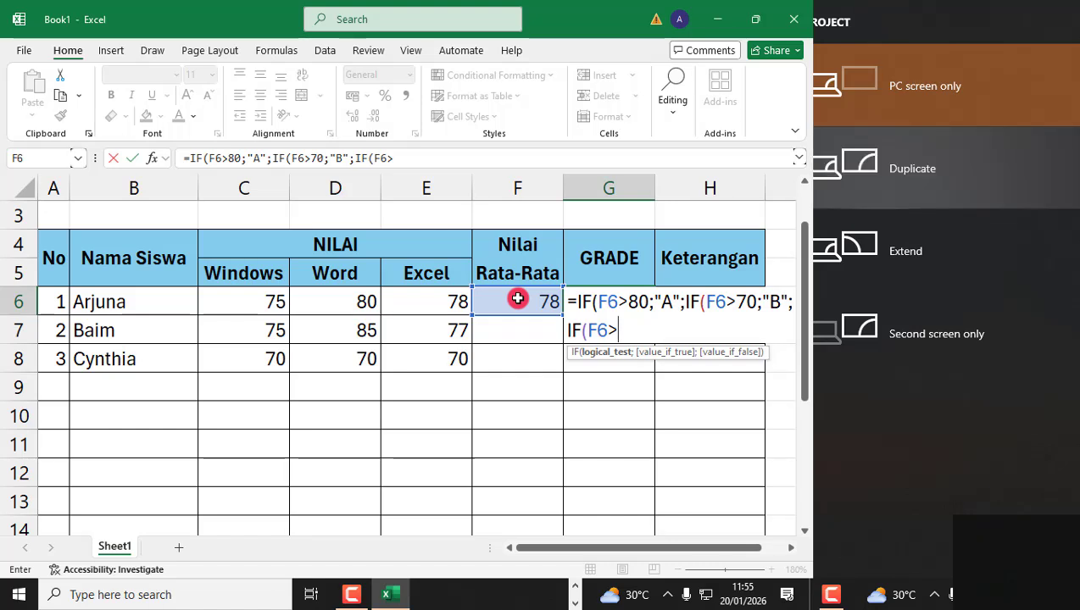
type("60")
type(";")
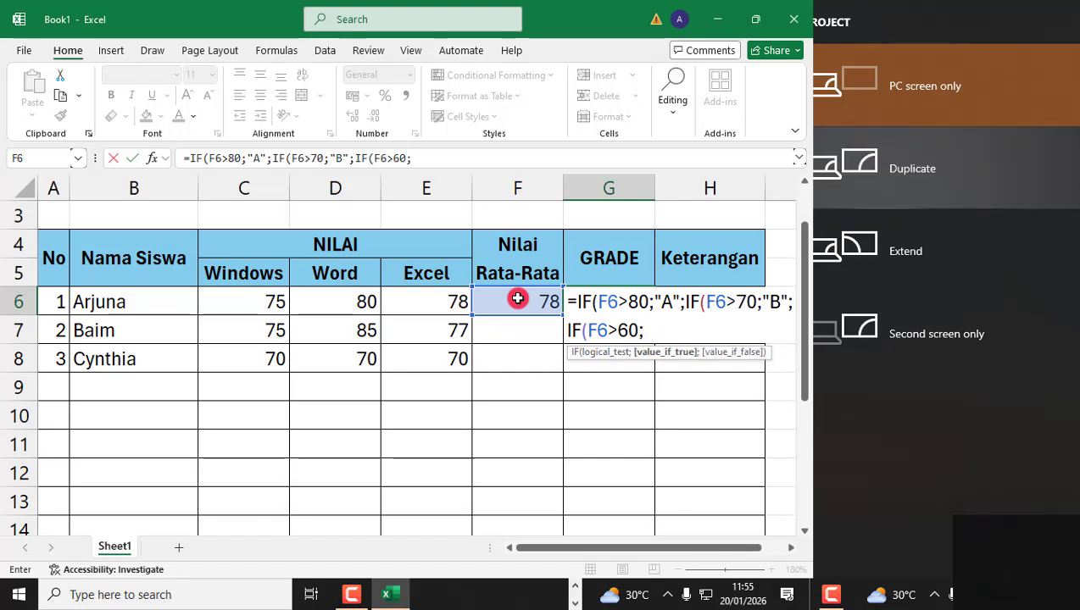
type("\"C")
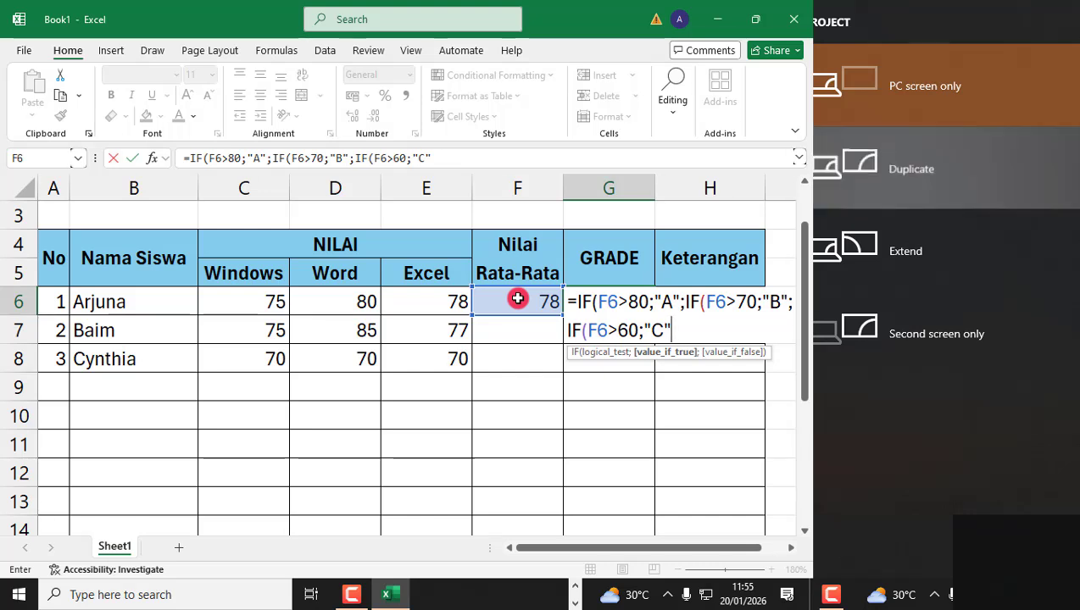
type(";")
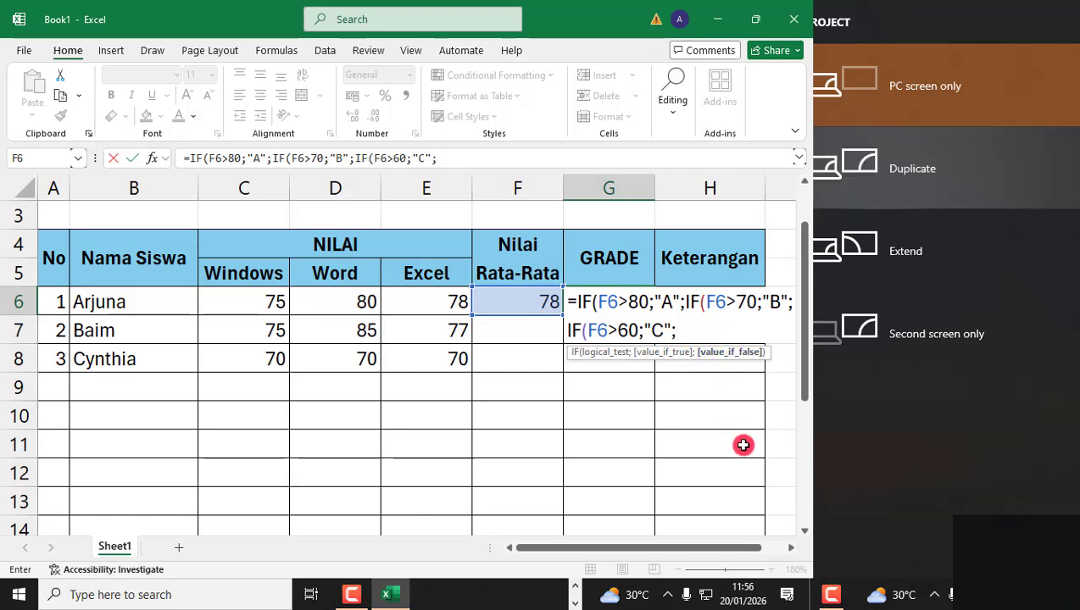
- Complete the G6 grade formula with "D" as the fallback grade and close all three nested IFs
type("\"")
type("D")
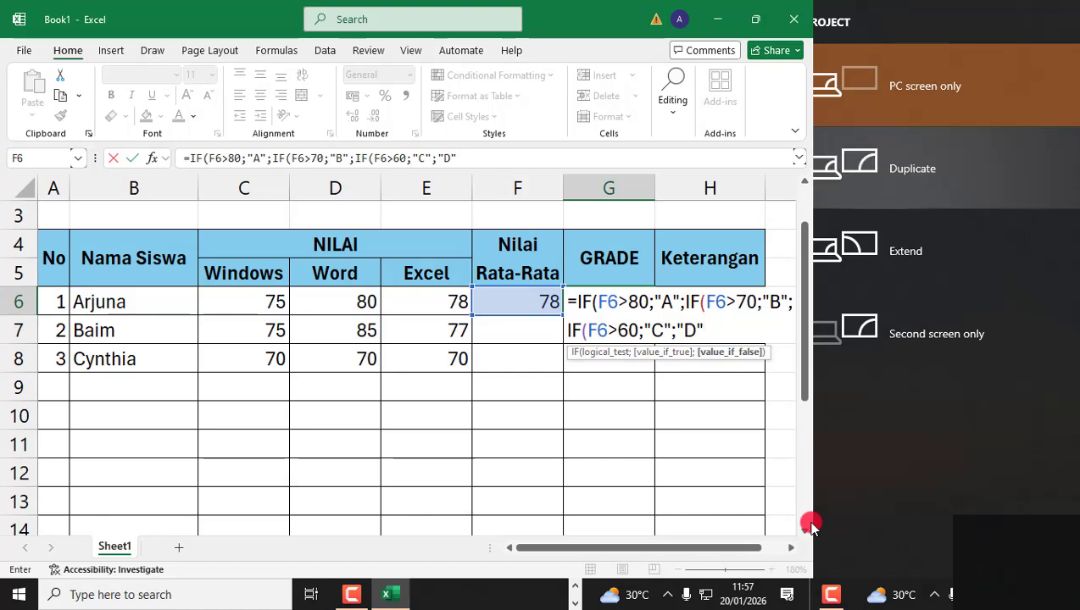
type(")")
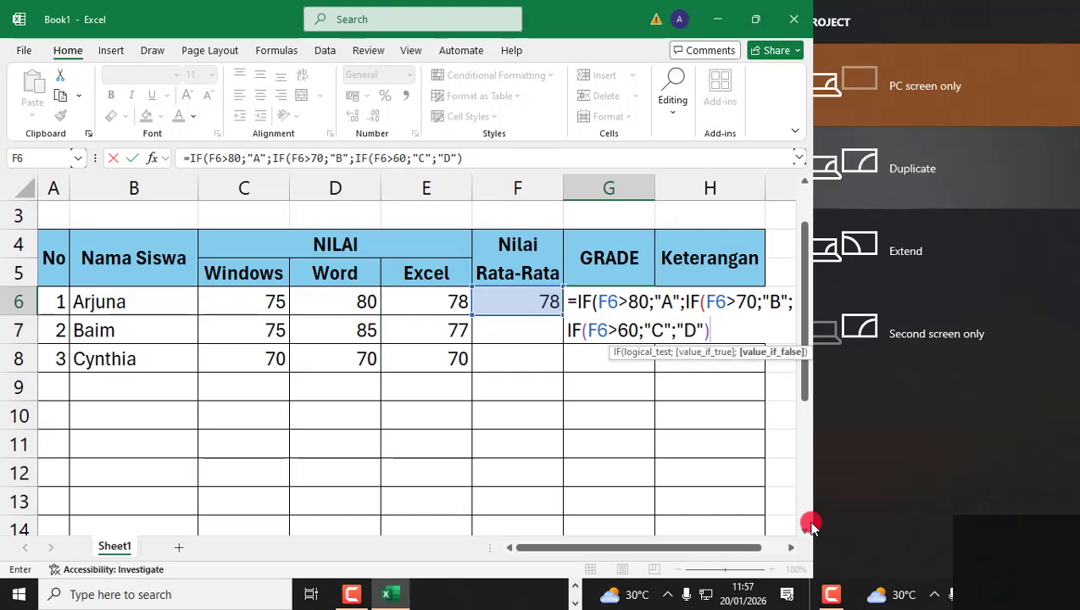
type(")")
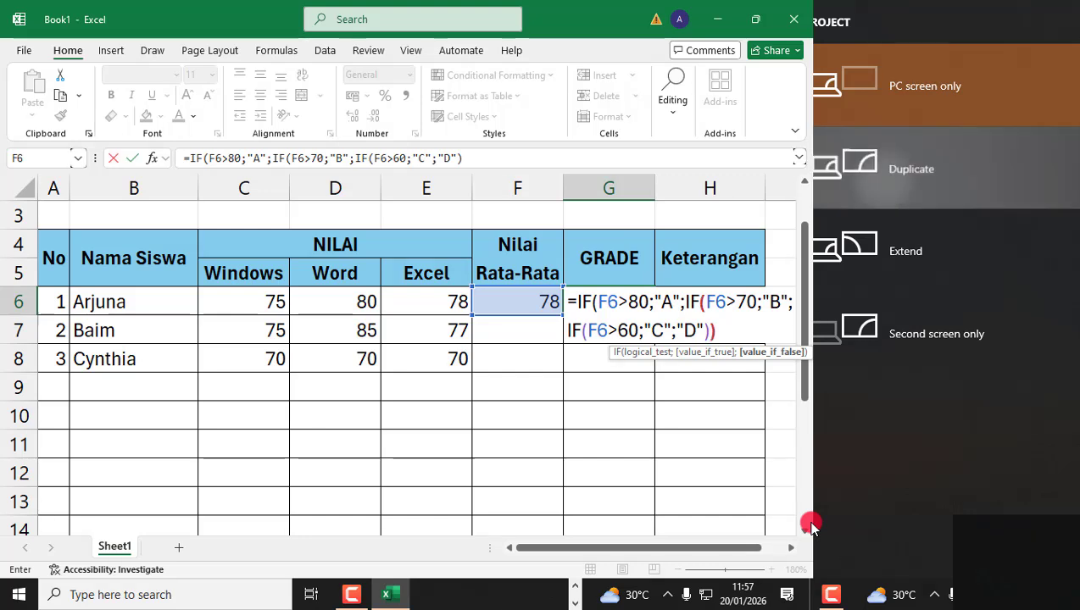
type(")")
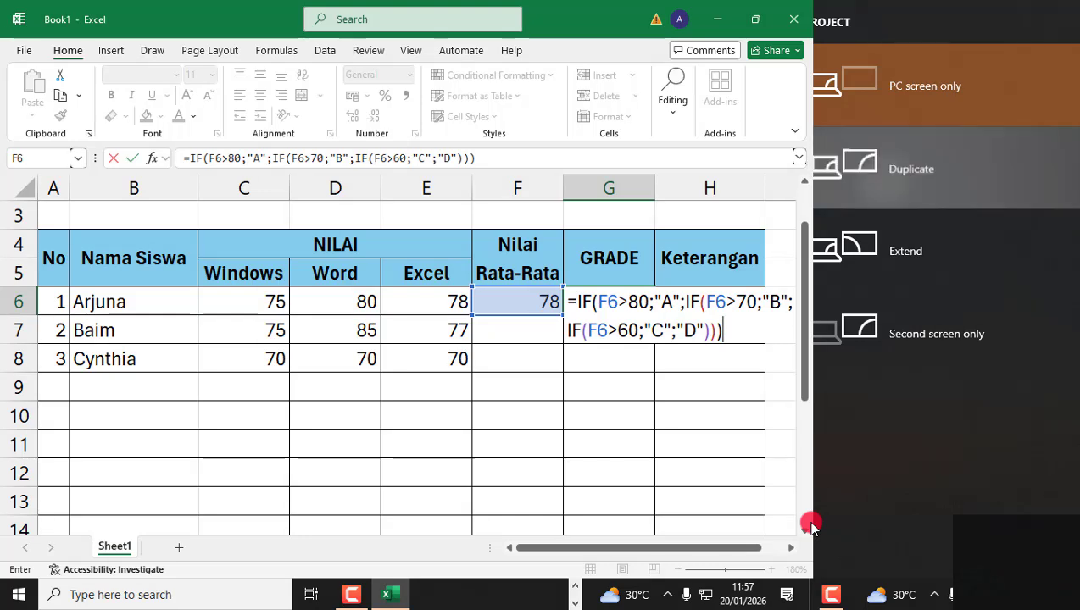
key("Return")
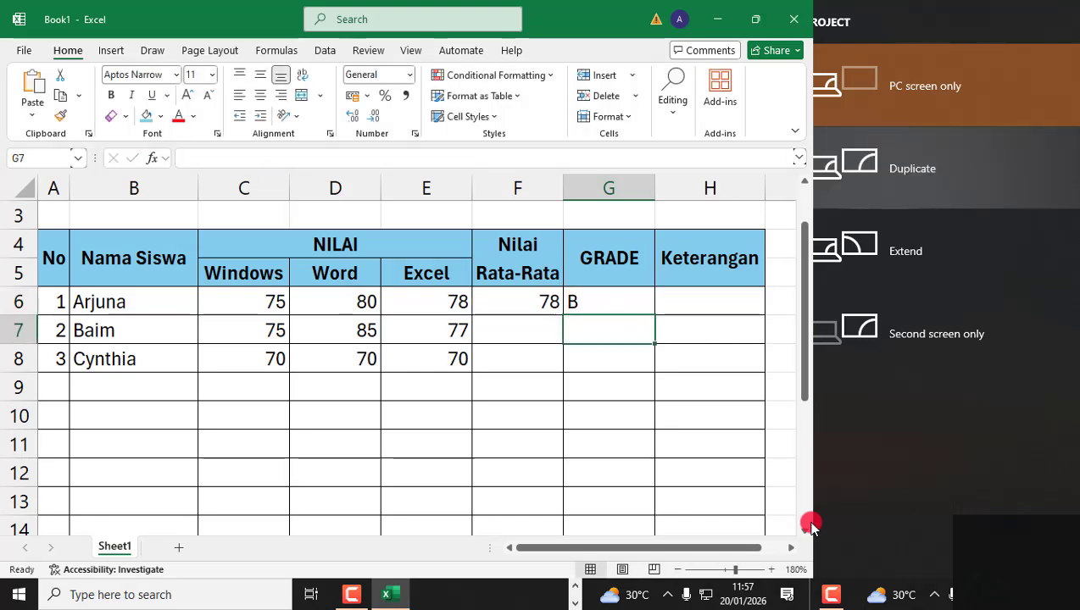
key("Up")
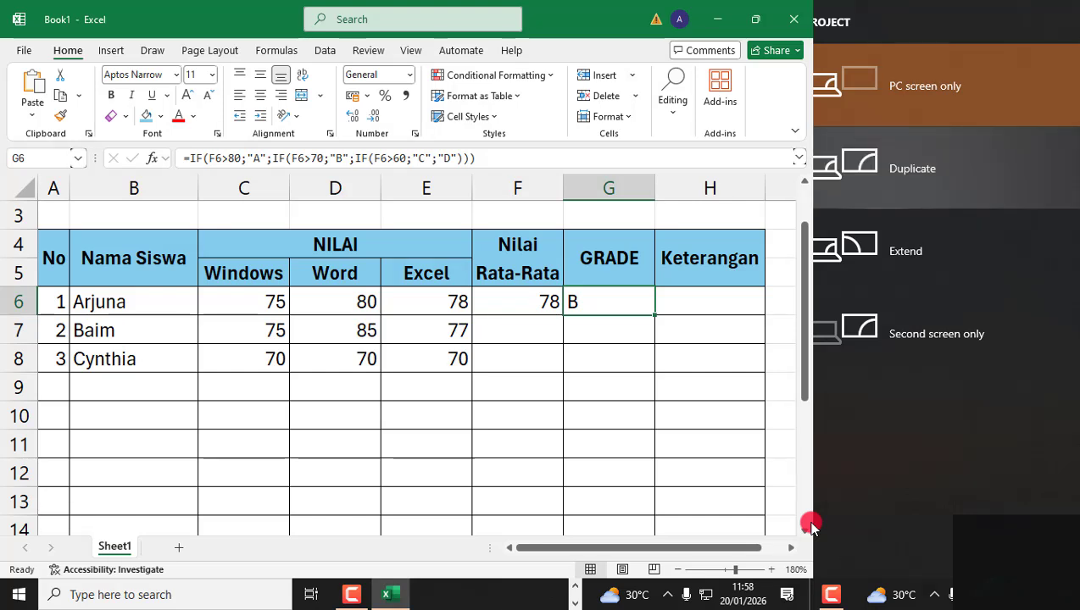
key("F2")
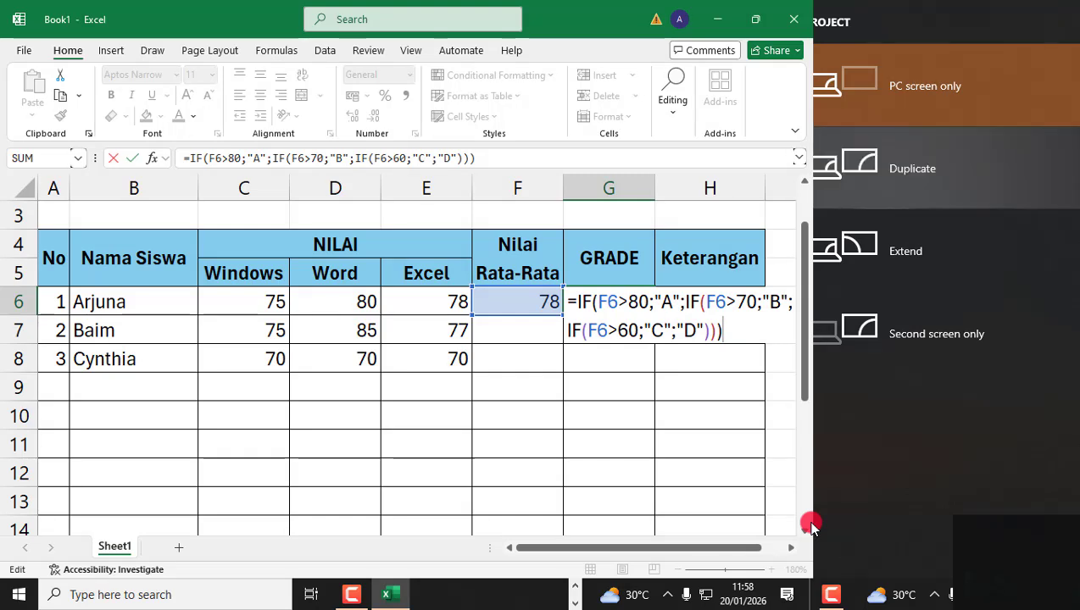
key("Left")
key("Home")
type("'")
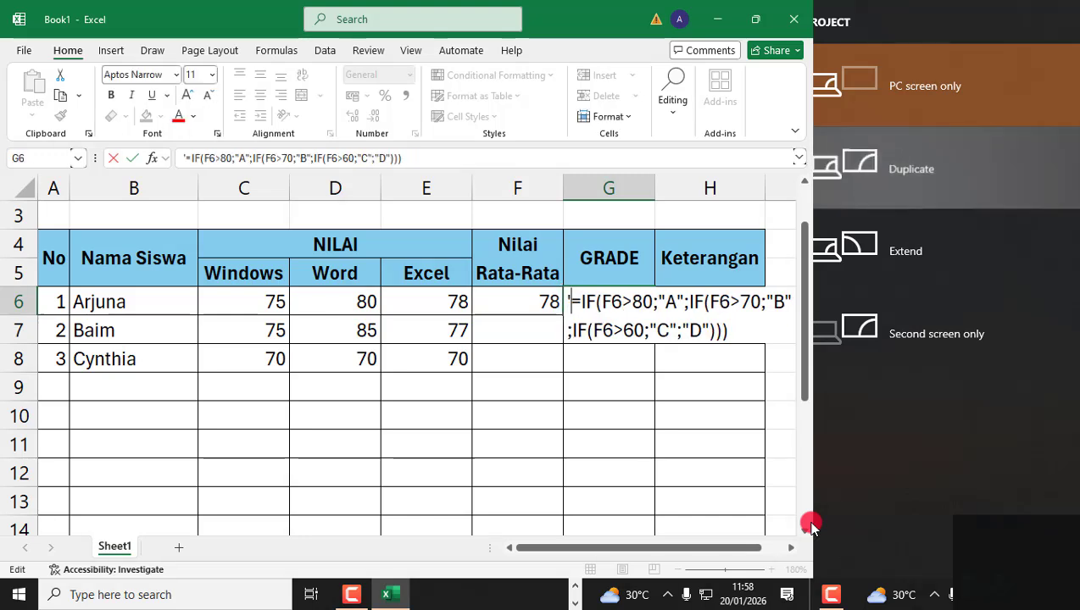
key("BackSpace")
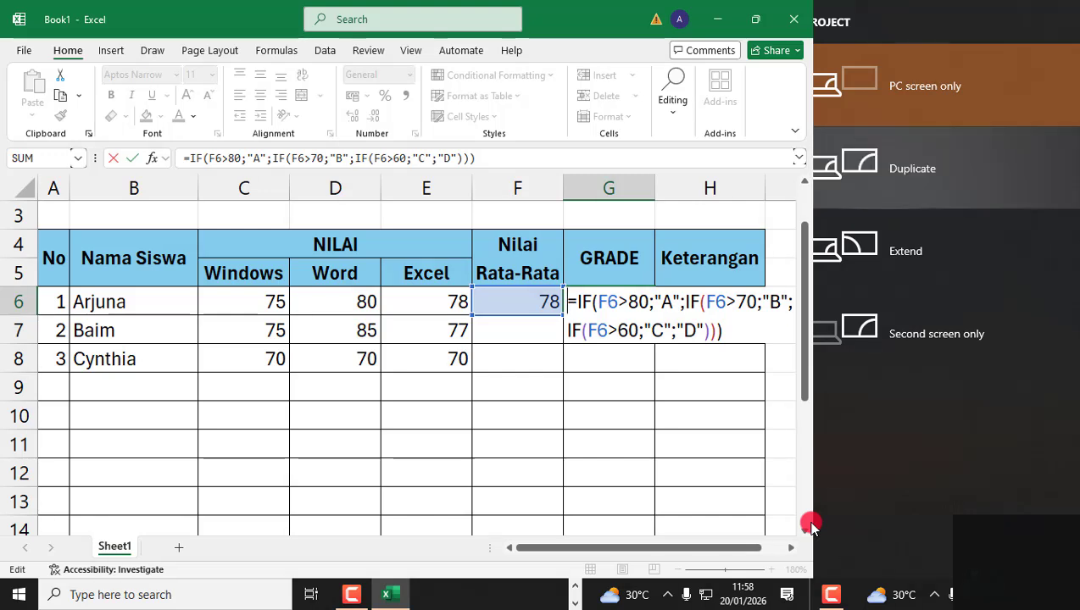
- Examine the first condition and its grade argument in the nested IF formula in G6, leaving the formula as it is
key("Right")
key("Right")
key("Right")
key("Right")
key("Right")
key("Right")
key("Right")
key("Right")
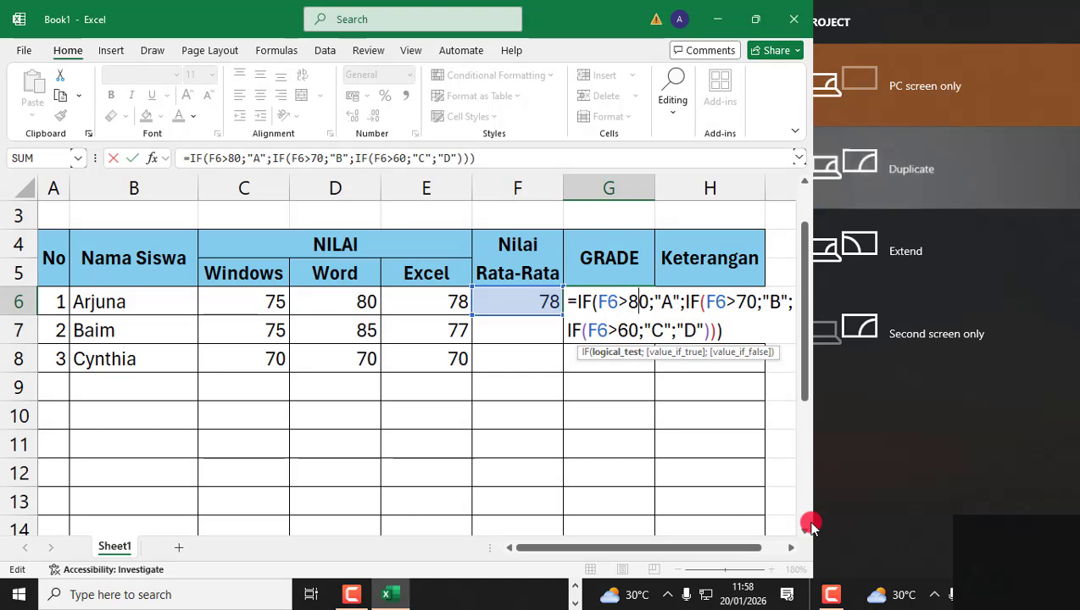
key("Right")
key("Right")
key("Right")
key("Right")
key("Right")
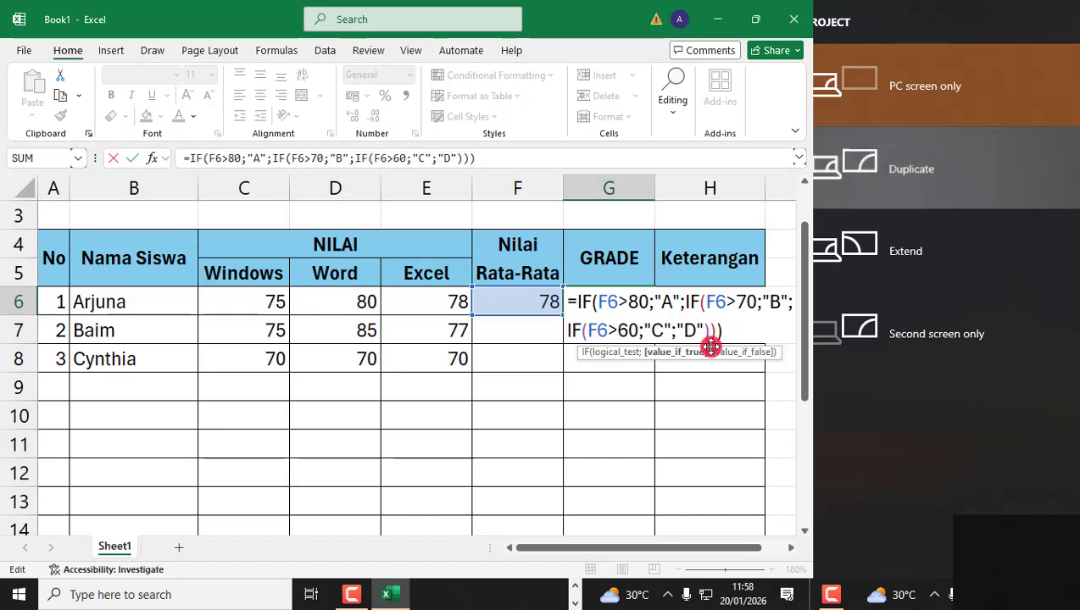
key("Return")
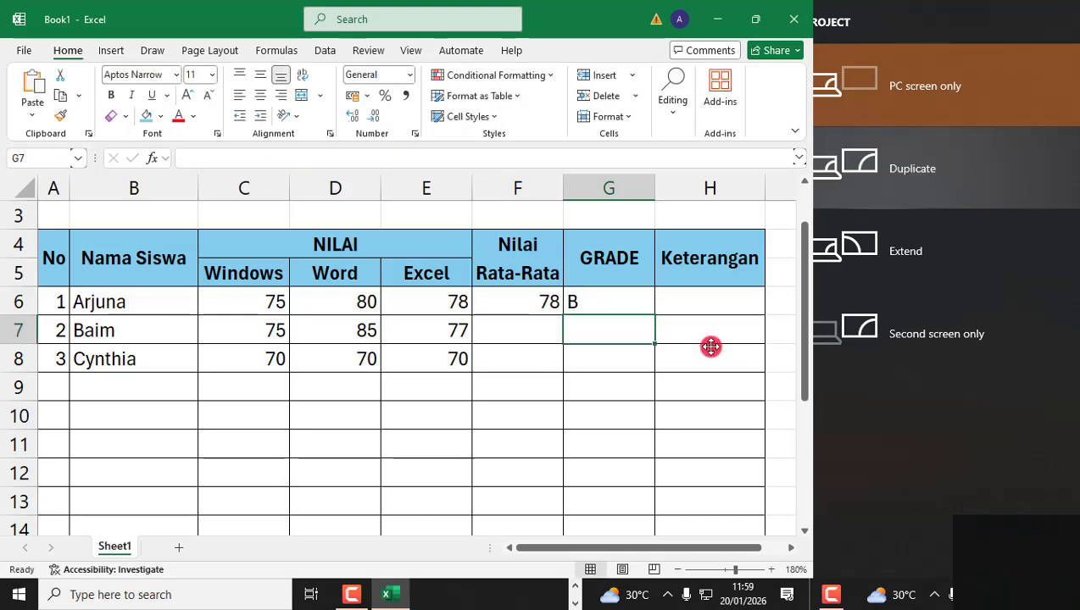
key("Up")
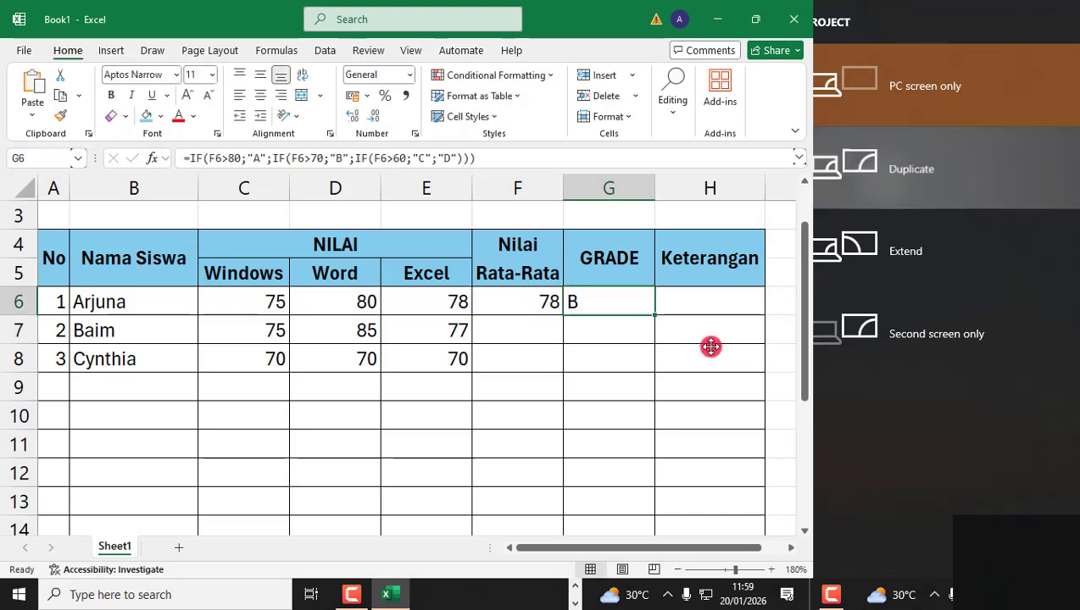
key("Right")
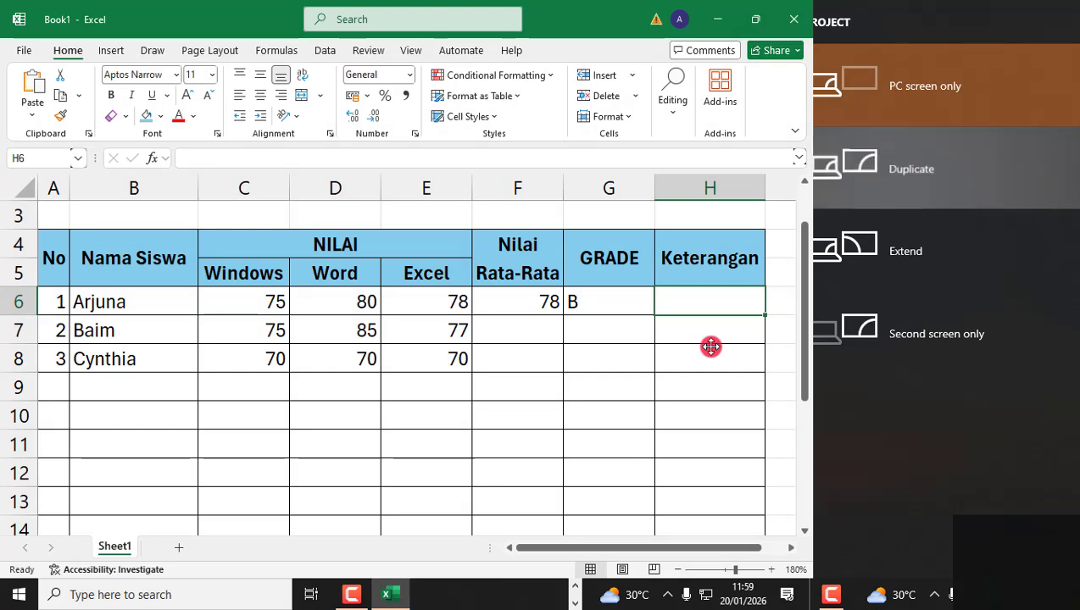
key("Left")
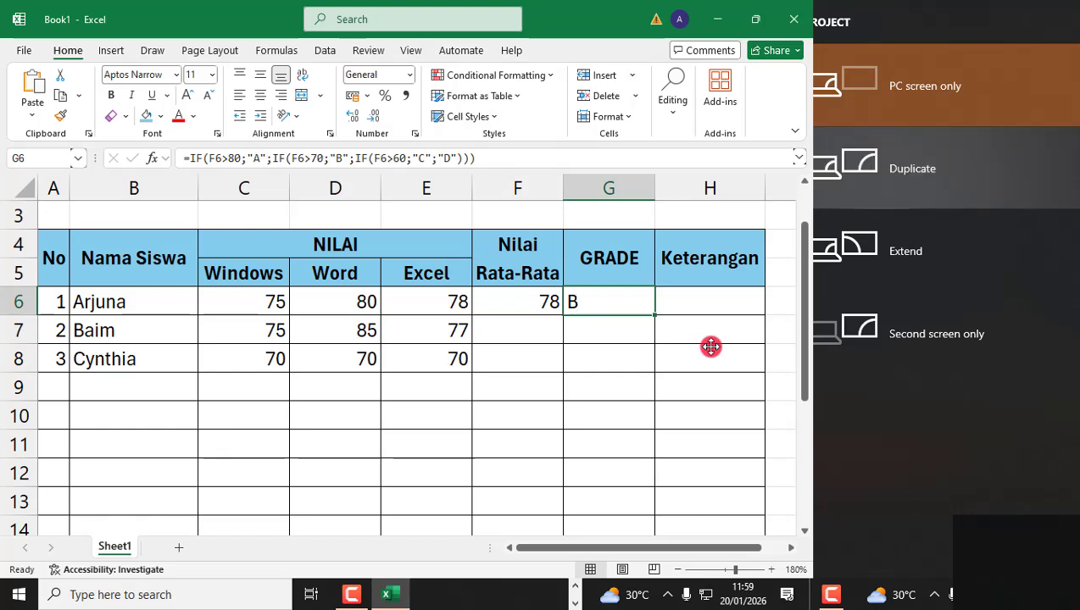
key("Down")
key("Up")
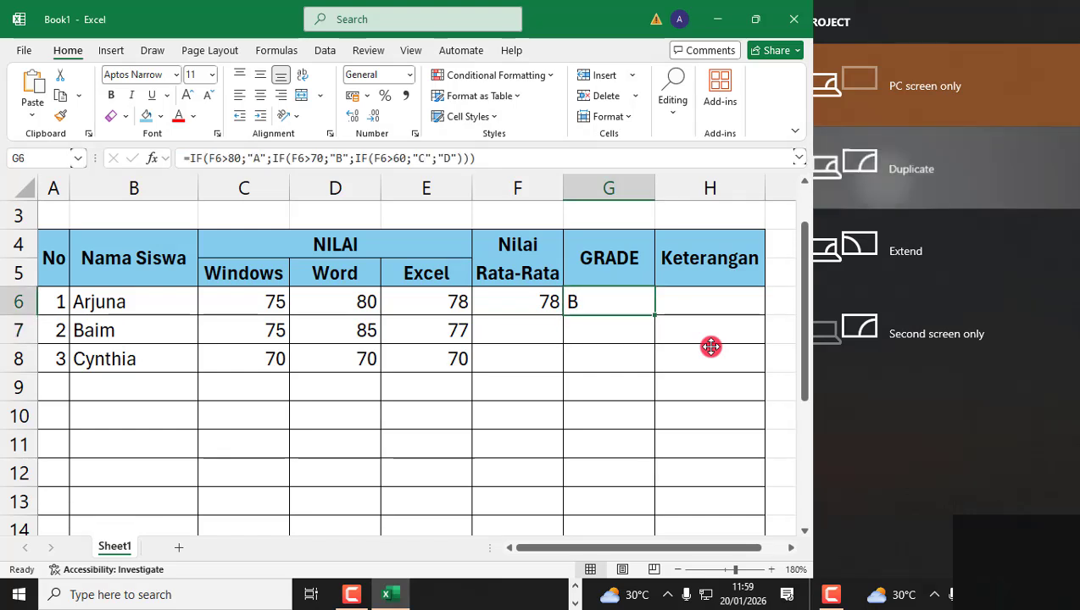
key("Left")
key("Right")
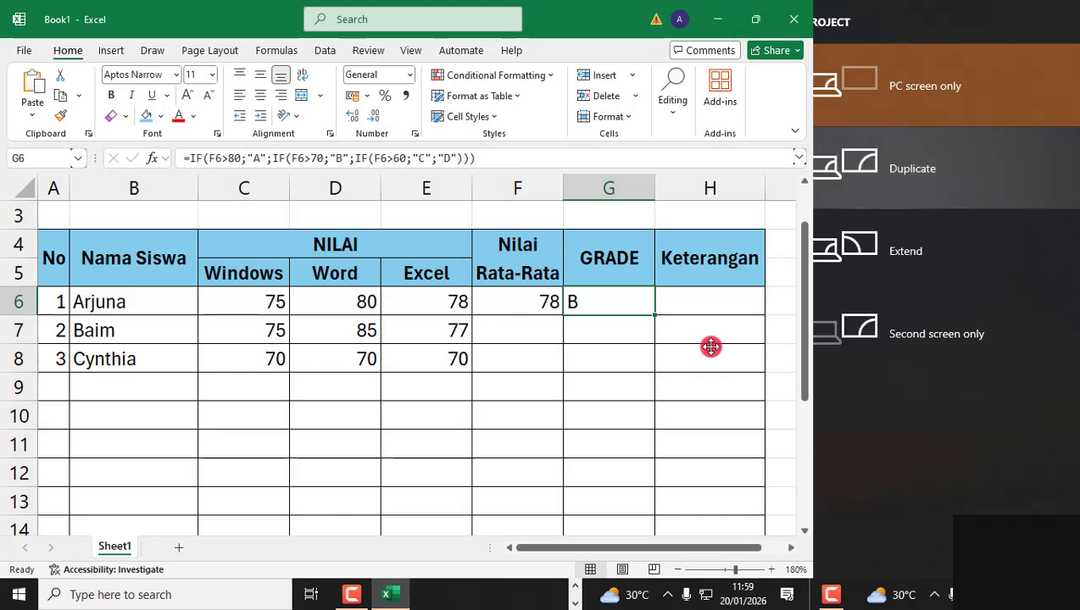
key("Left")
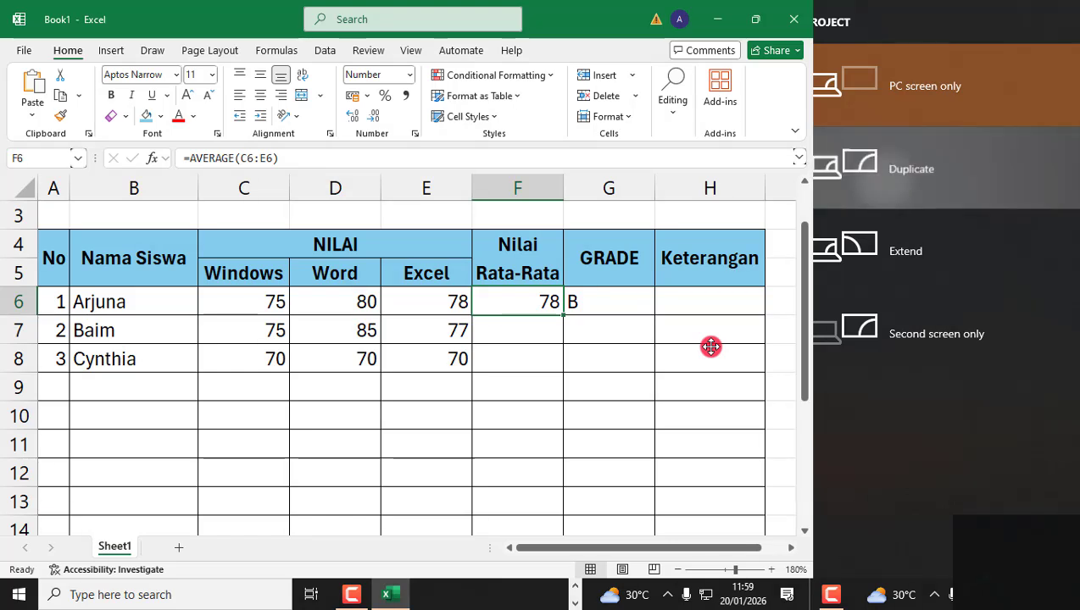
key("Right")
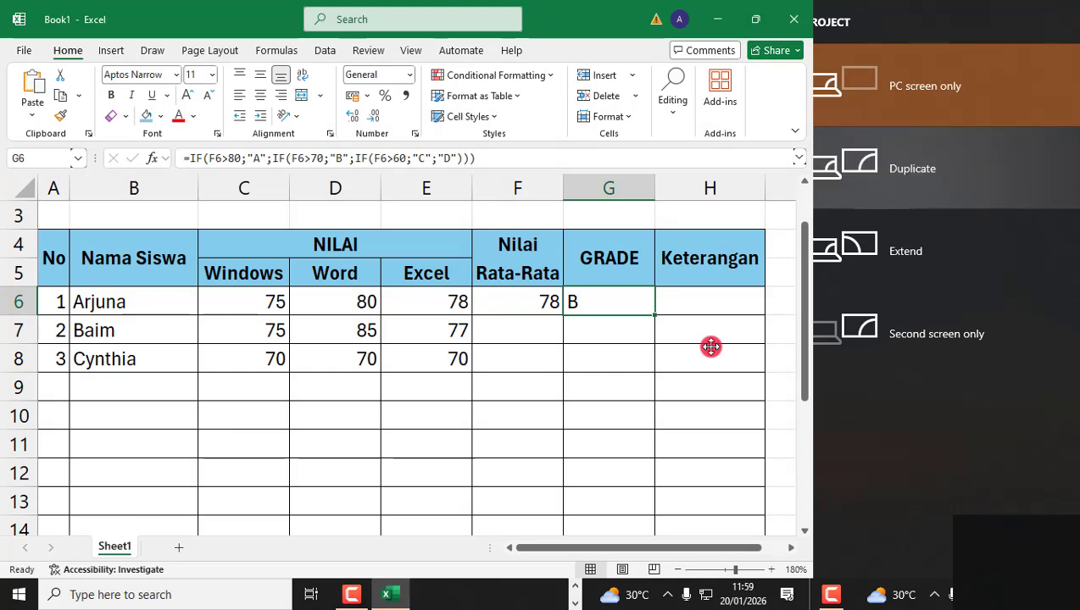
key("Down")
key("Up")
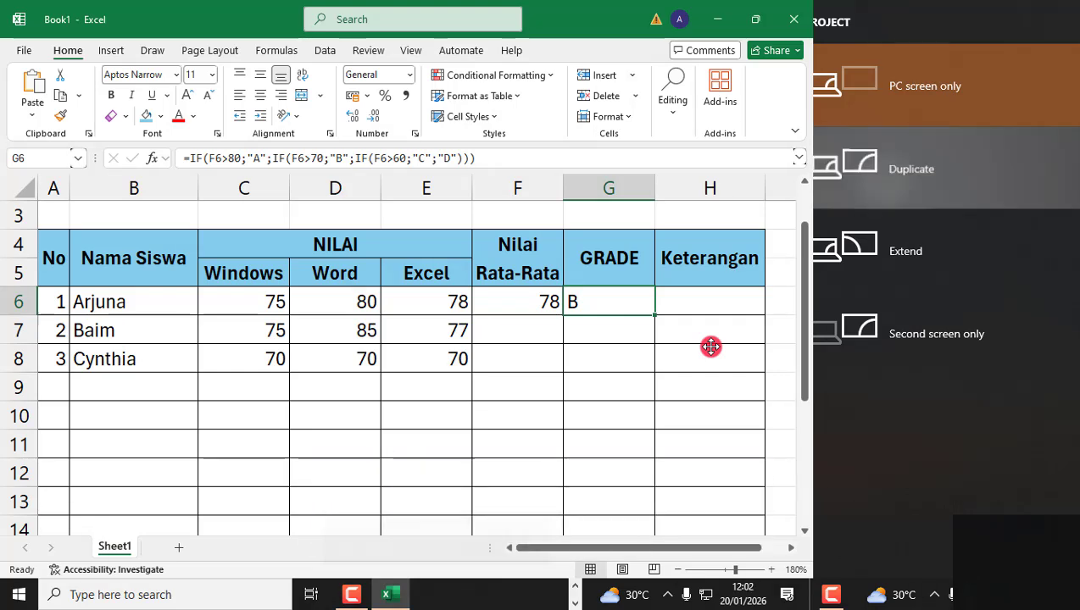
- Start the Keterangan formula in H6 as =IF(F6>=70; to test whether the average is at least 70
left_click(675, 294)
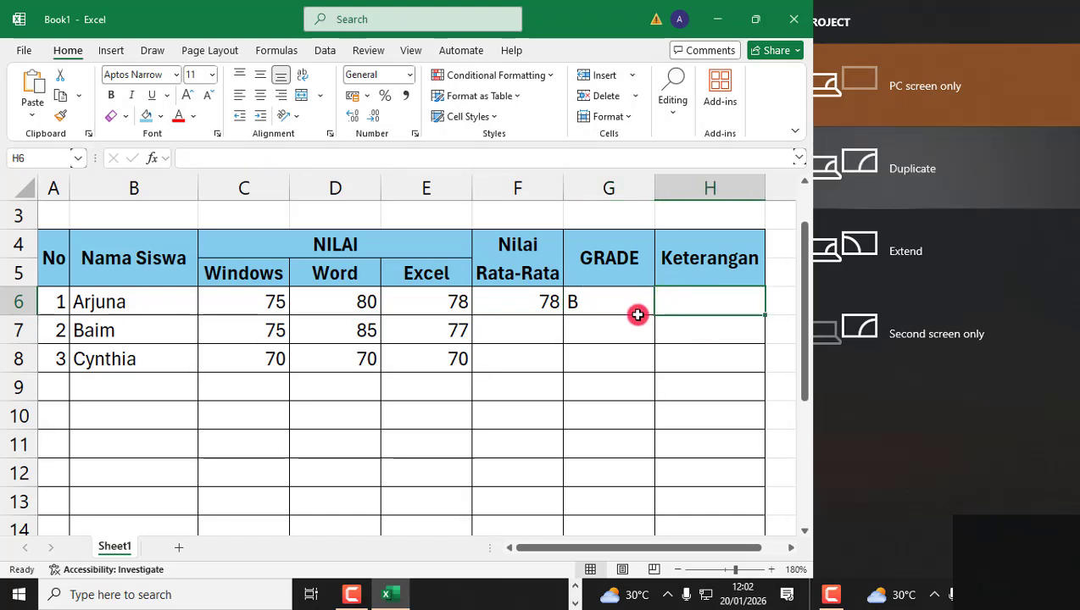
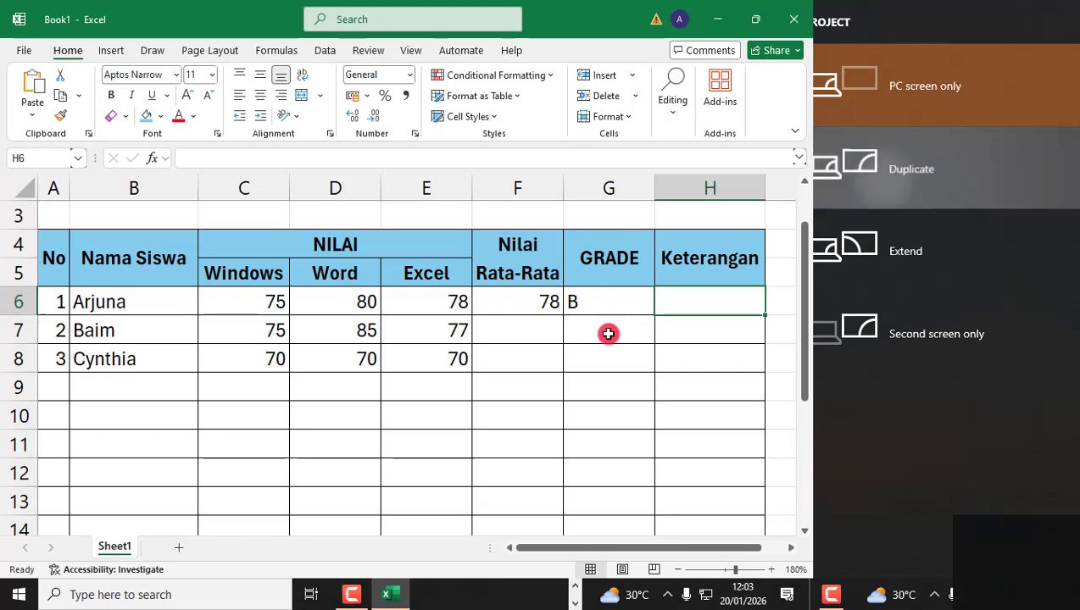
type("=")
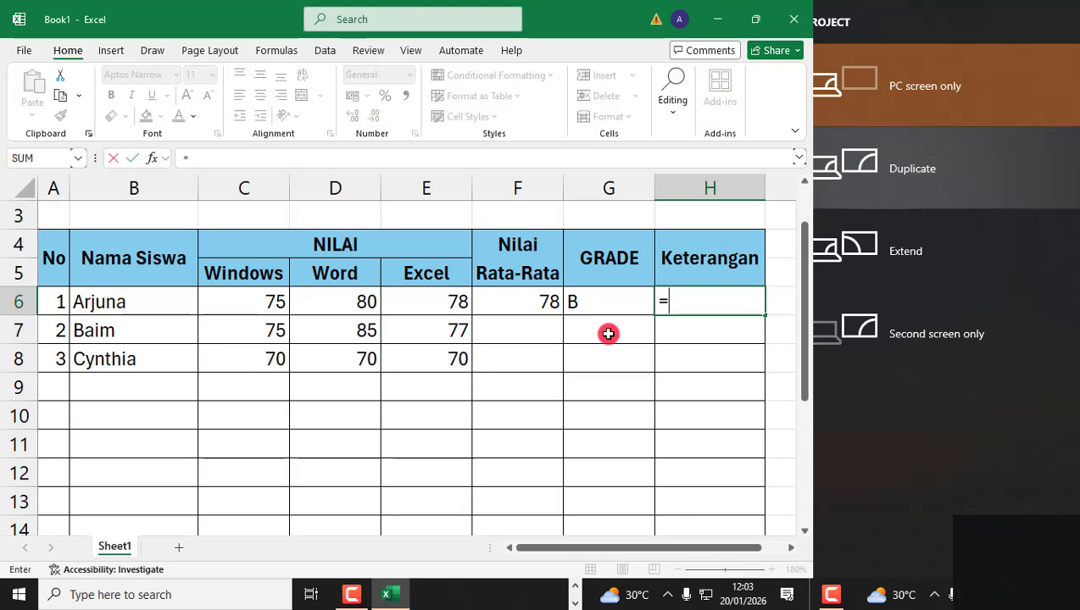
type("IF")
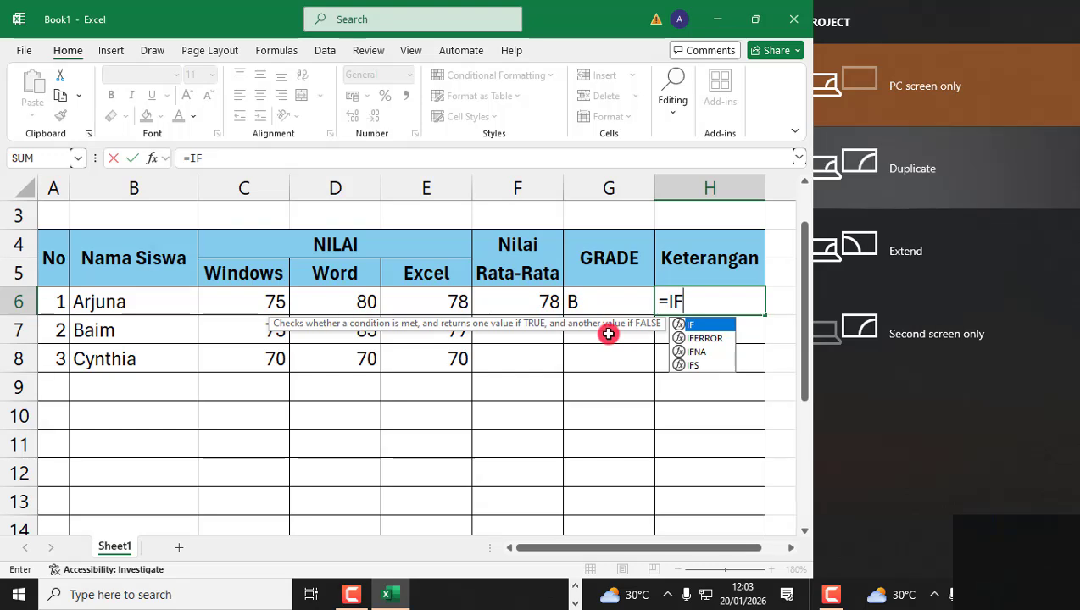
type("(")
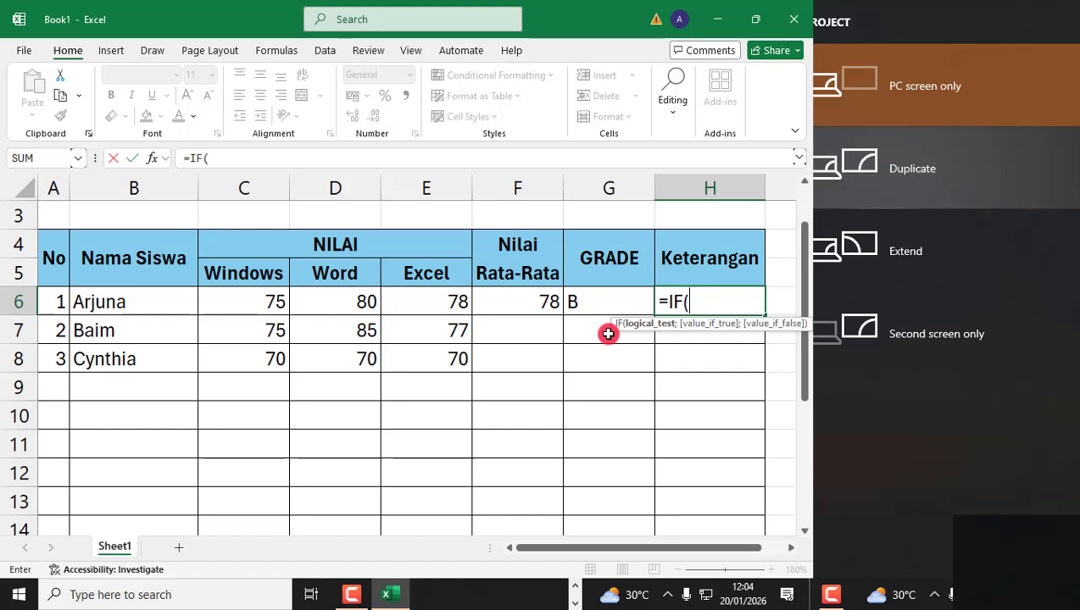
left_click(507, 305)
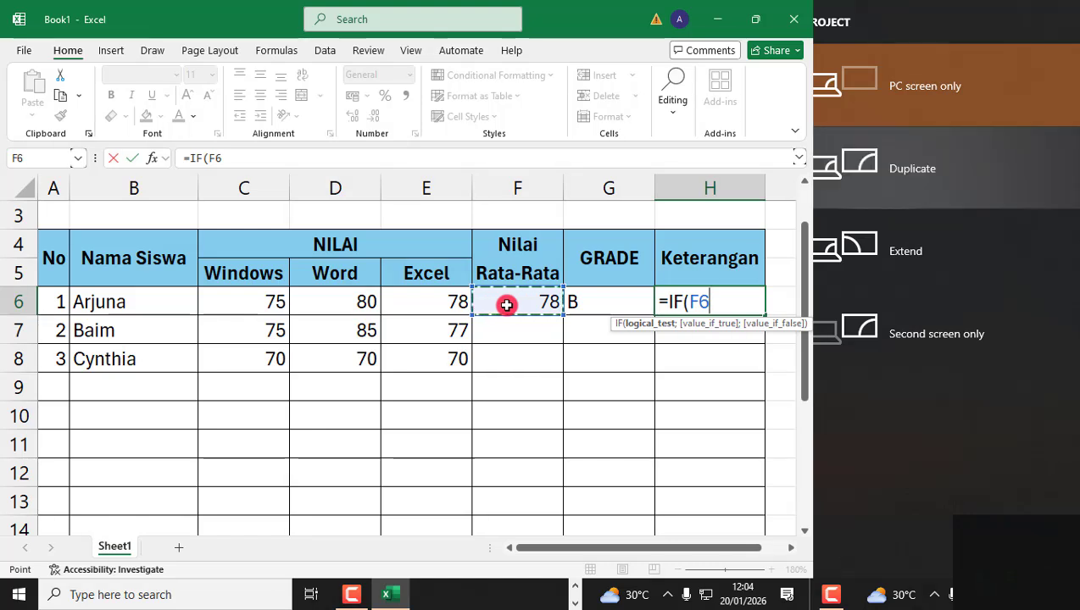
type(">=")
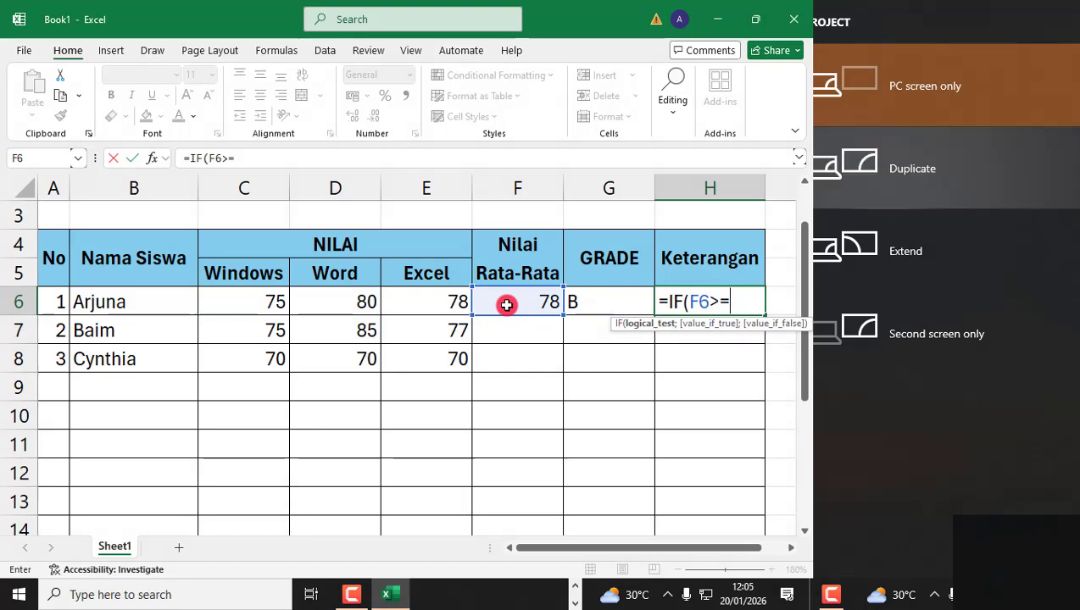
type("70")
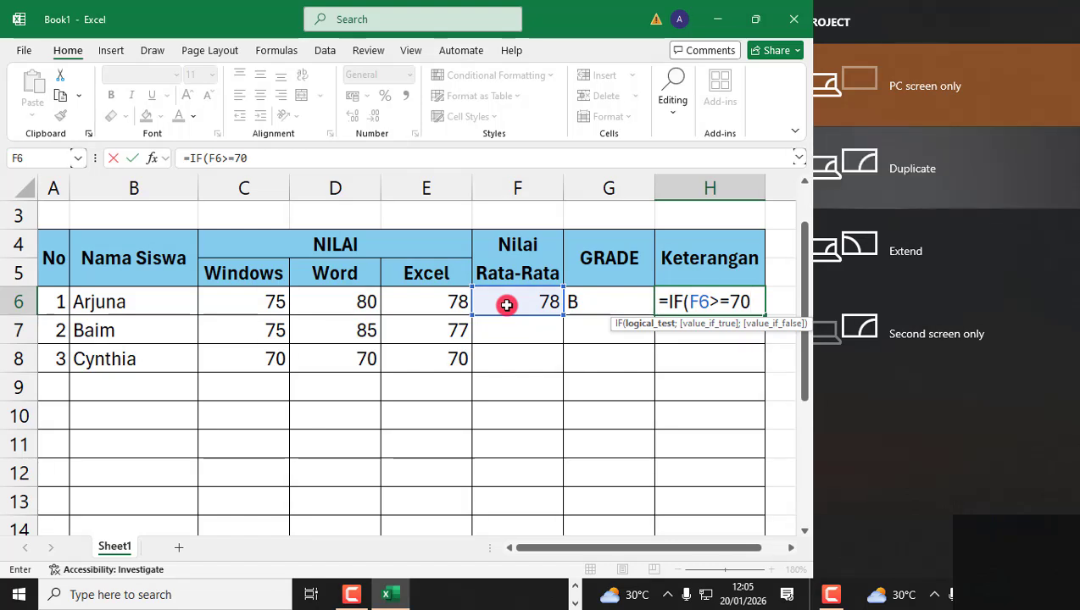
type(";")
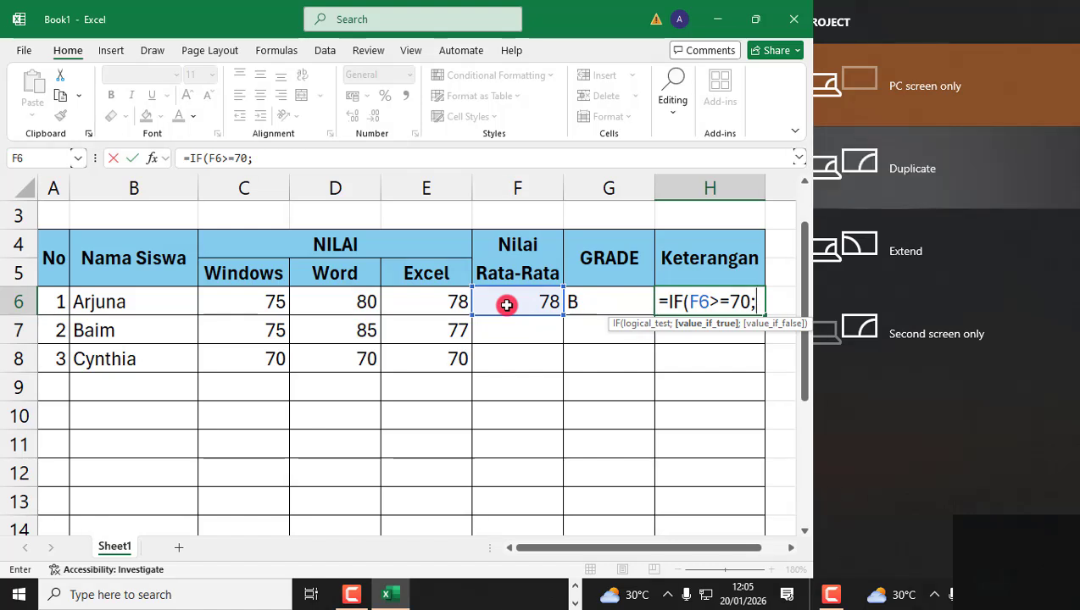
- Complete the H6 formula with "LULUS" as the true result and "TIDAK LULUS" as the false result
type("\"LULUS")
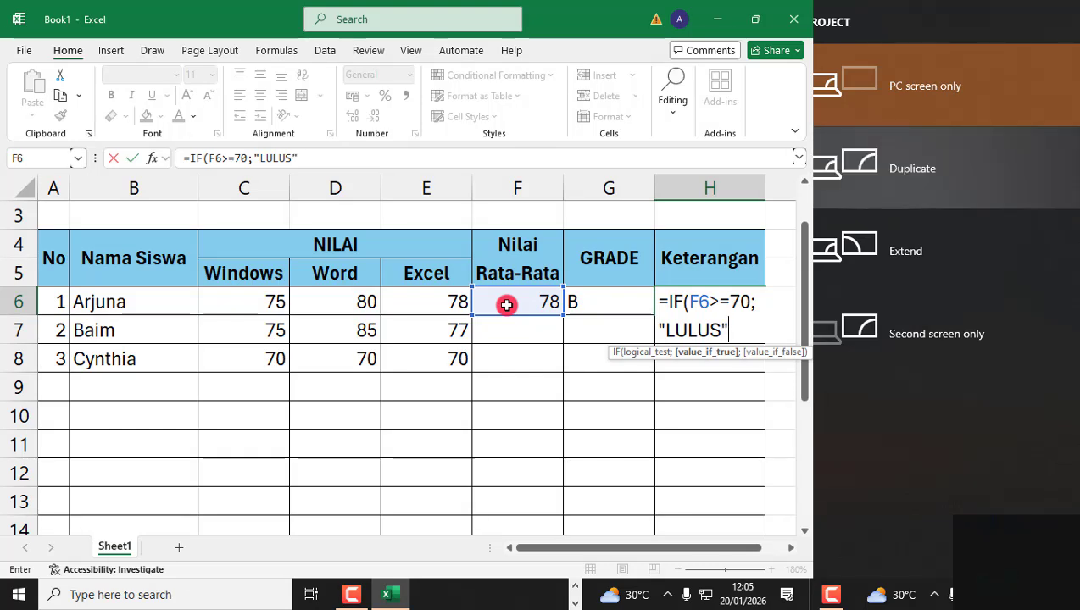
type(";")
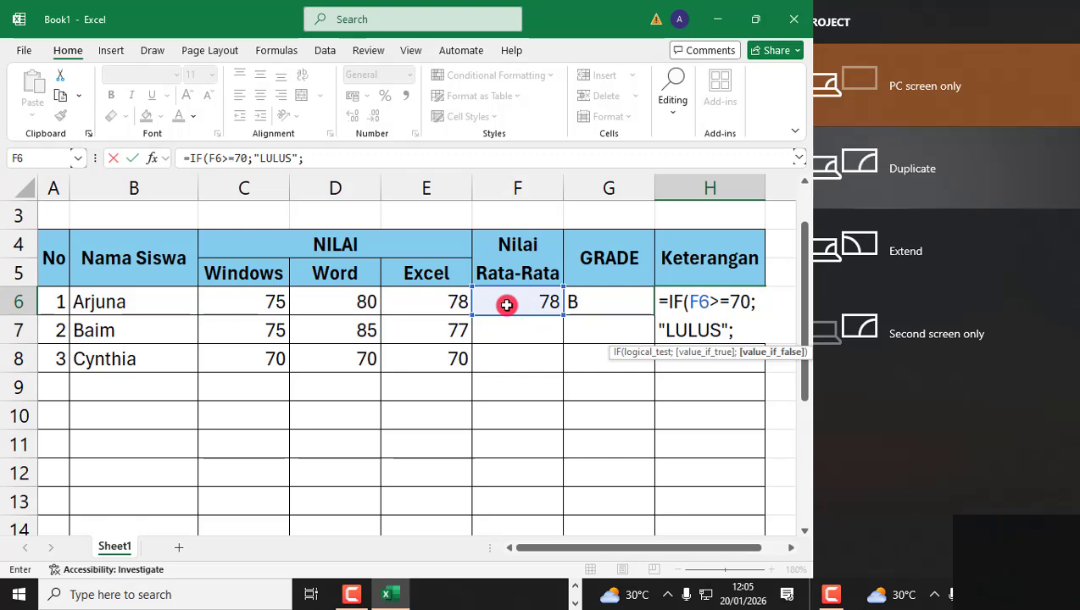
type("\"")
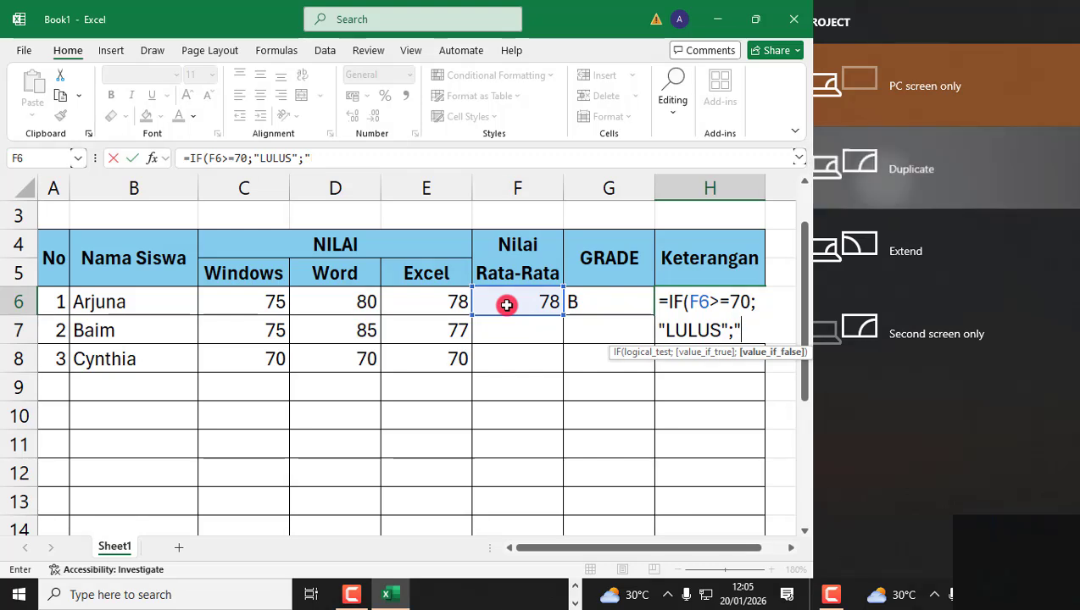
type("TIDAK L")
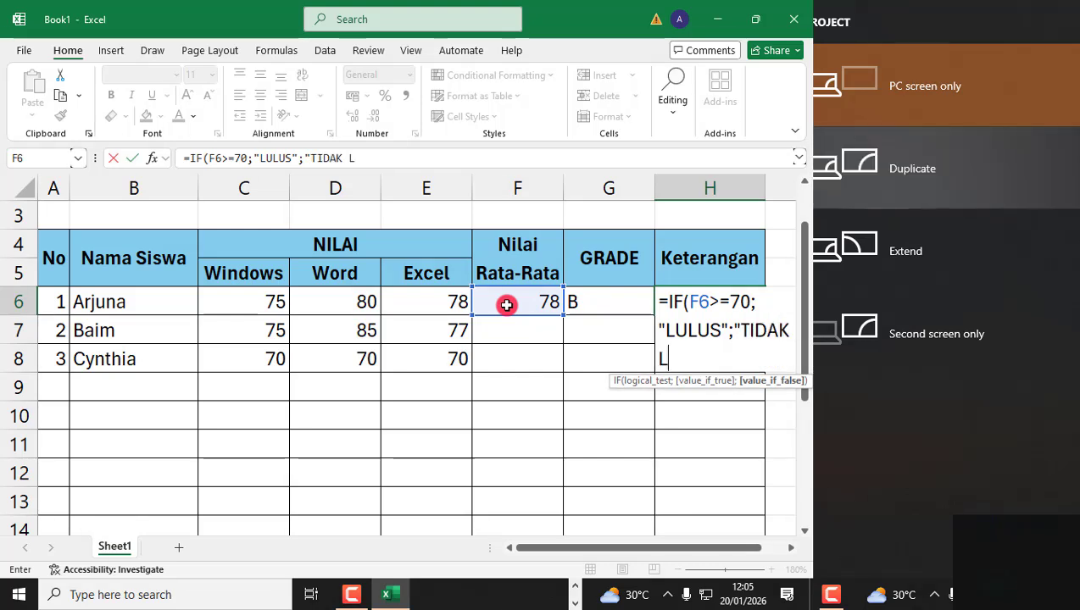
type("ULUS\"")
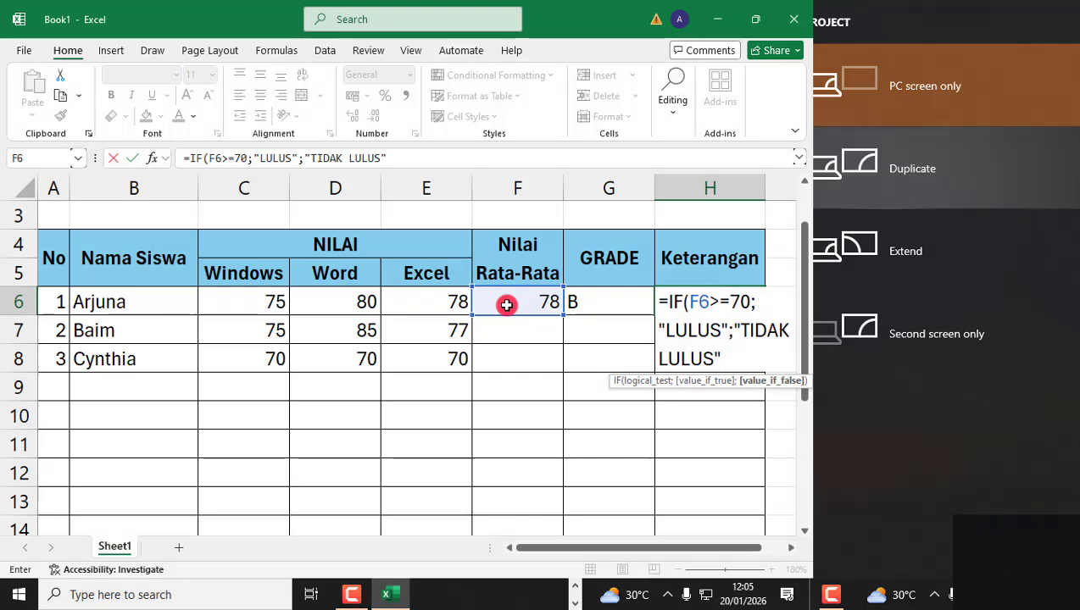
type(")")
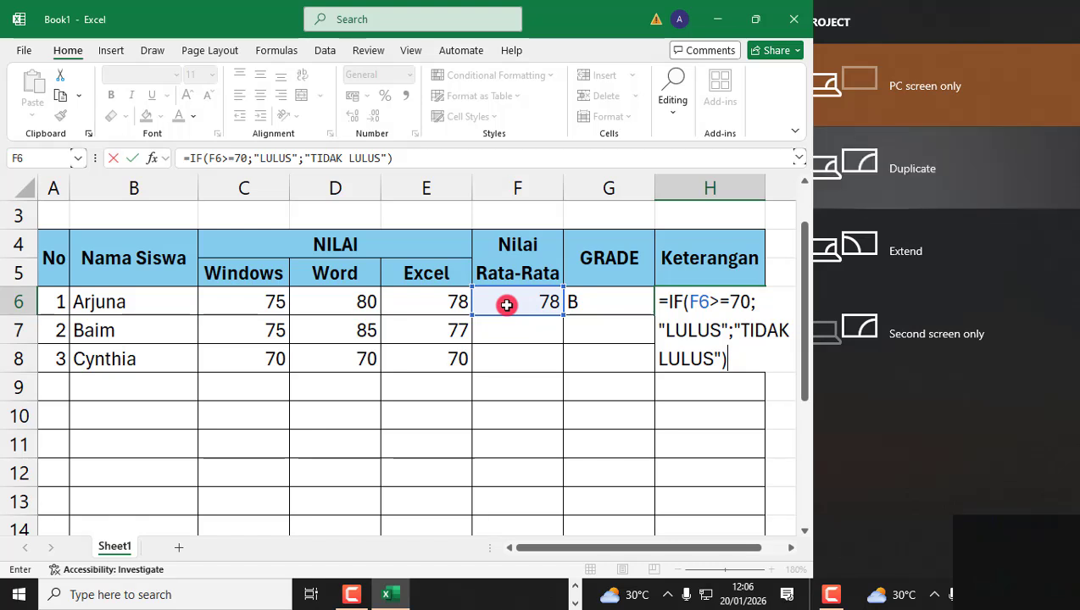
key("Return")
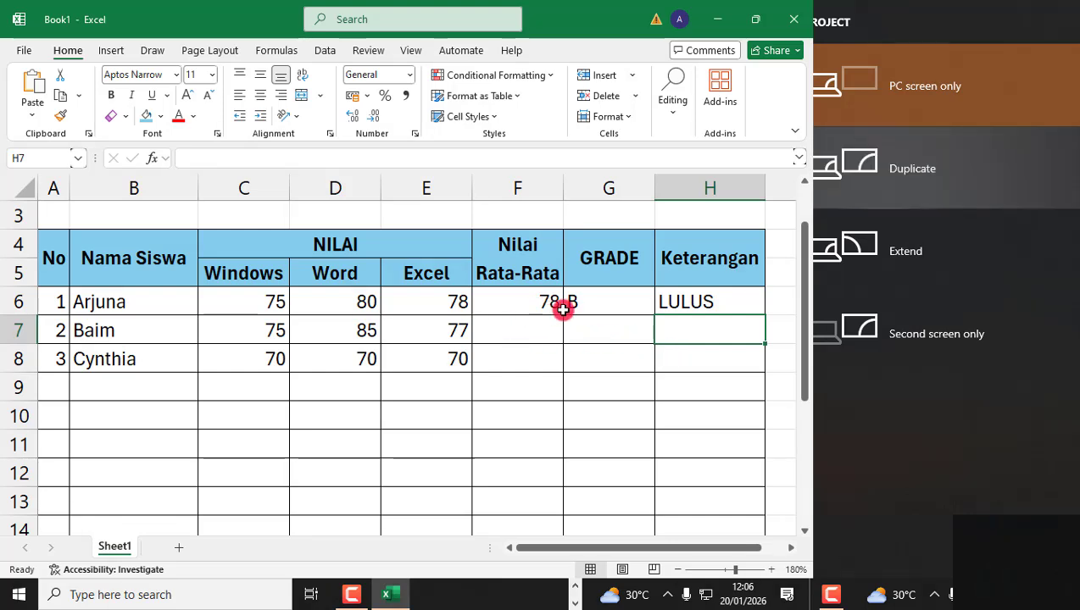
- Turn the F6 AVERAGE formula into literal text with a leading apostrophe, wrap it, and slightly widen column F
left_click(535, 299)
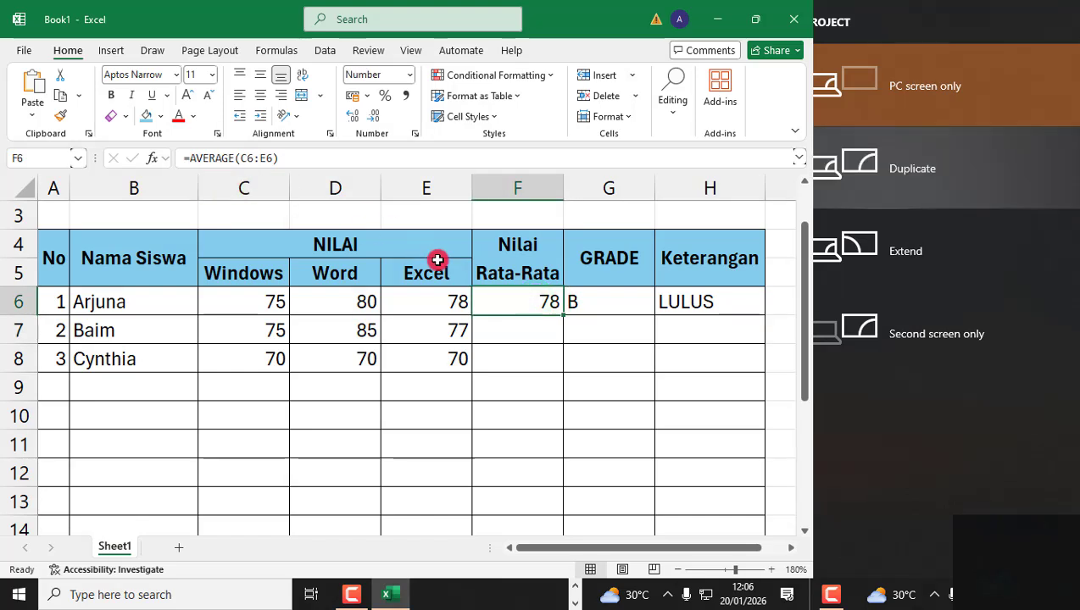
left_click(195, 158)
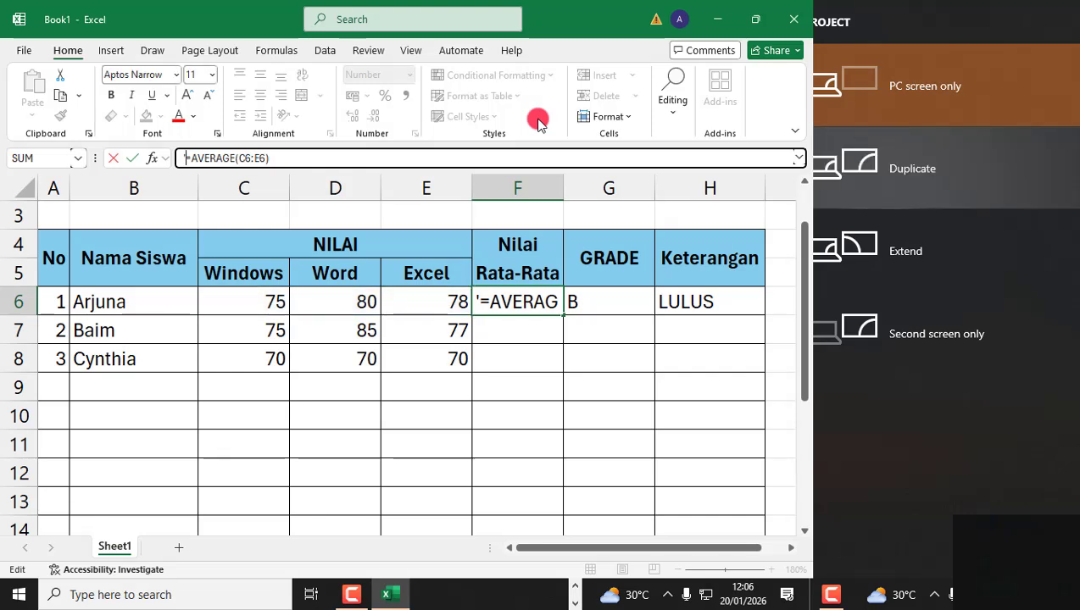
key("Return")
key("Up")
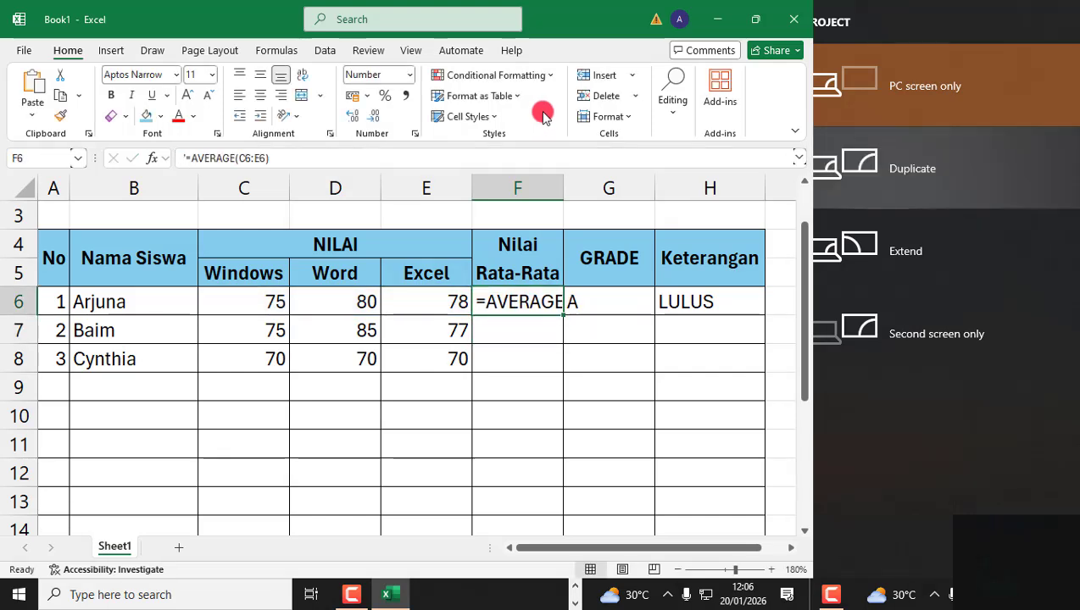
left_click(297, 75)
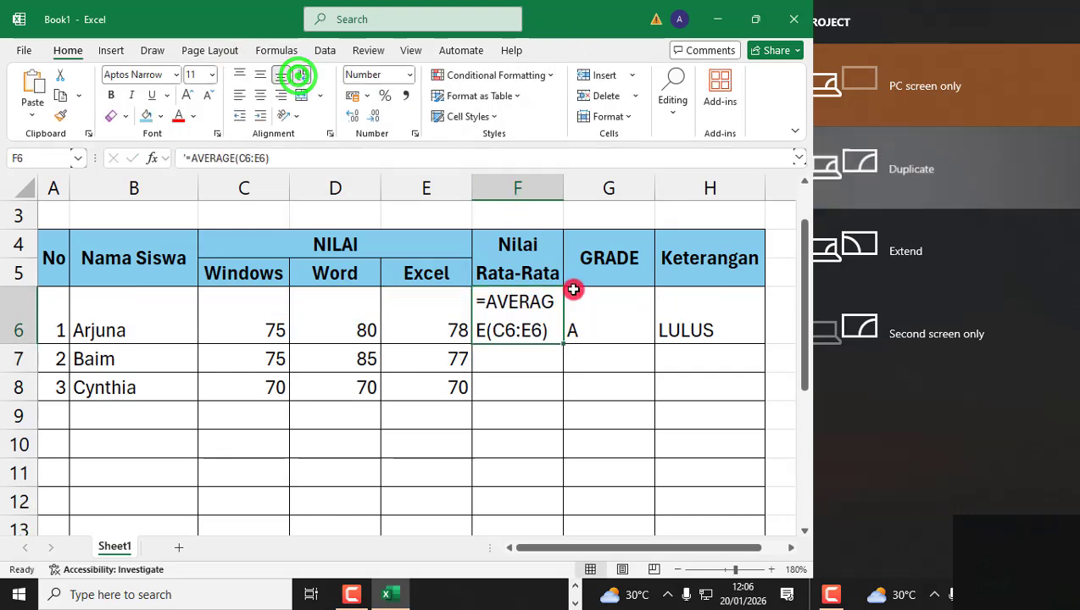
left_click_drag(561, 188, 568, 188)
- Apply text wrapping to G6 and turn its nested IF formula into literal text with a leading apostrophe
left_click(604, 317)
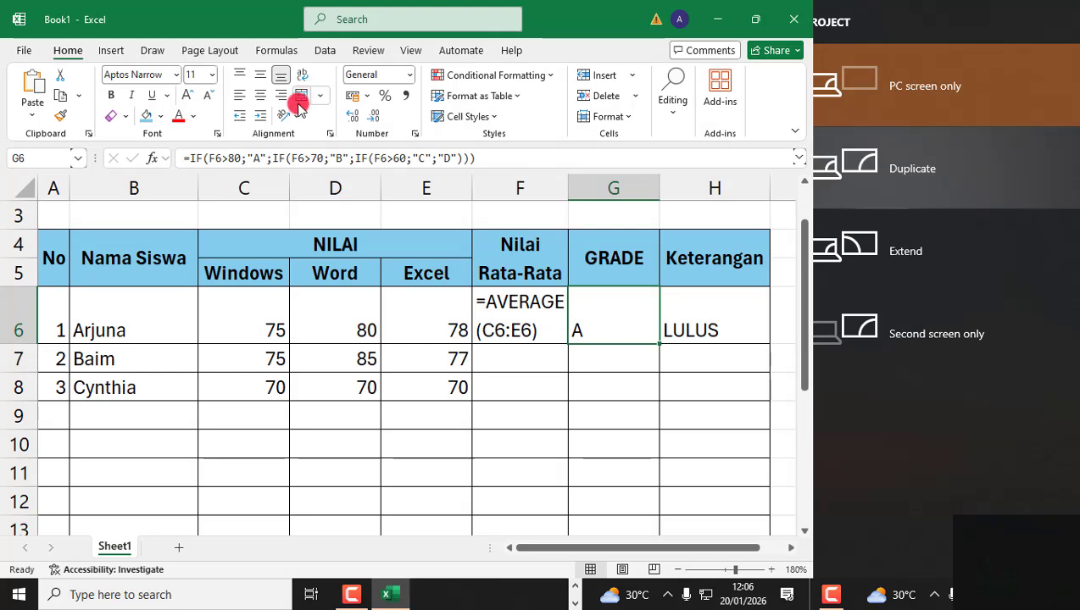
left_click(303, 74)
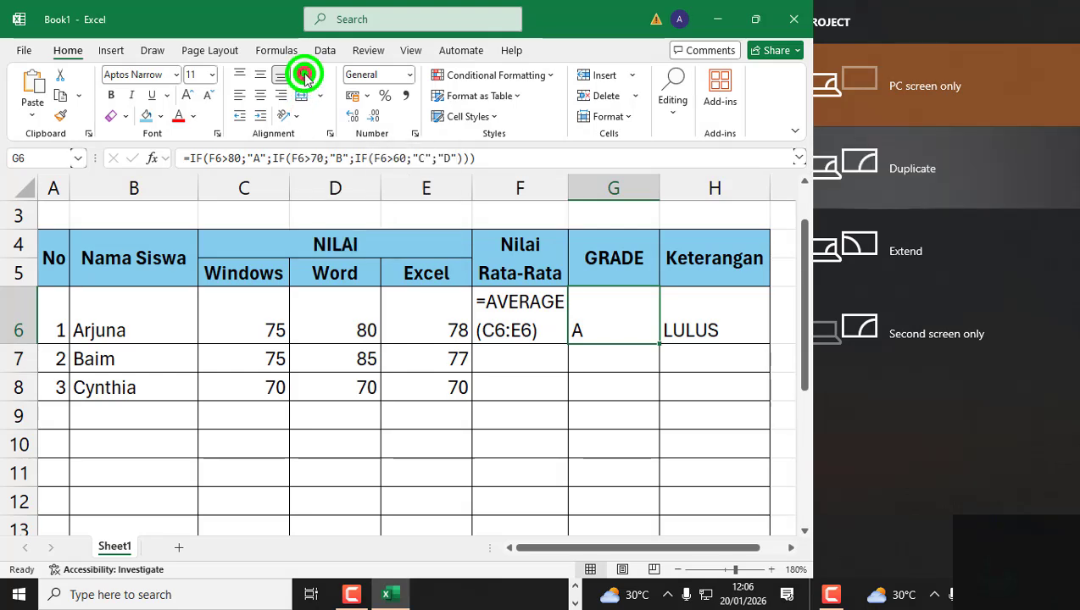
left_click(182, 159)
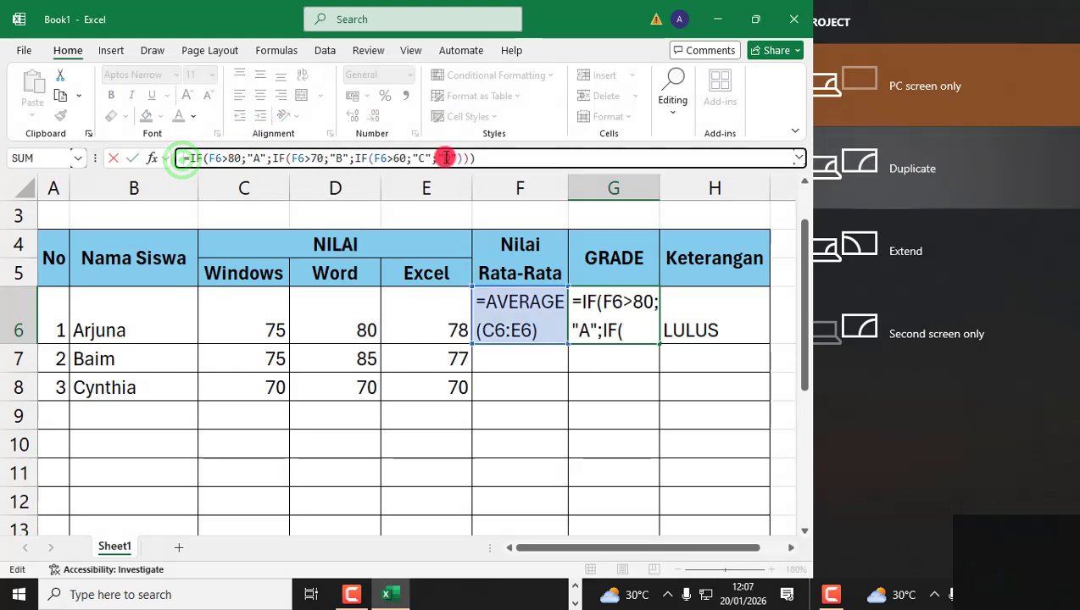
type("'")
key("Return")
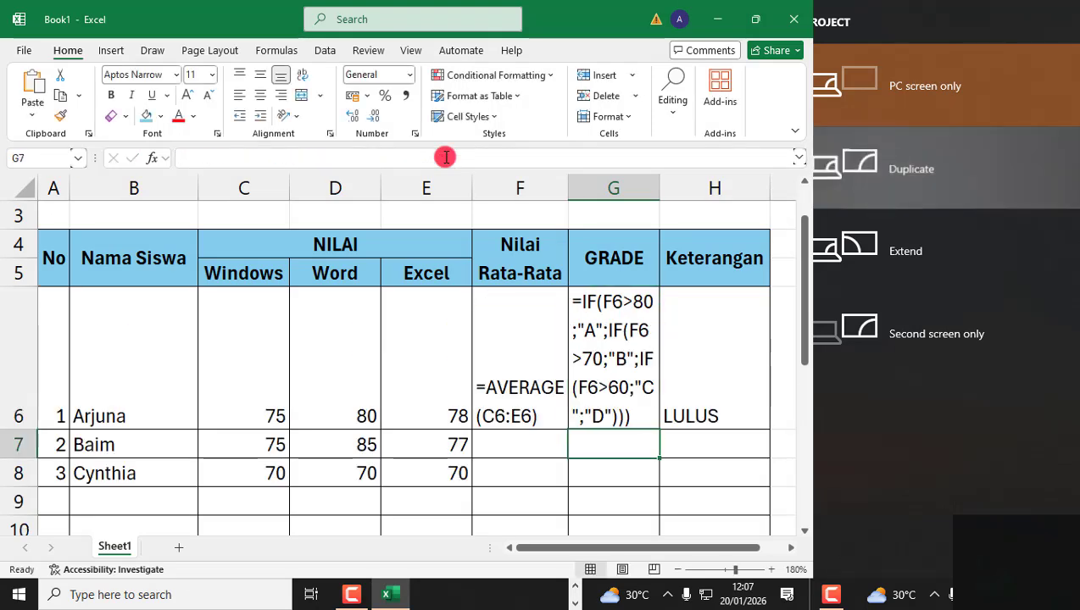
key("Up")
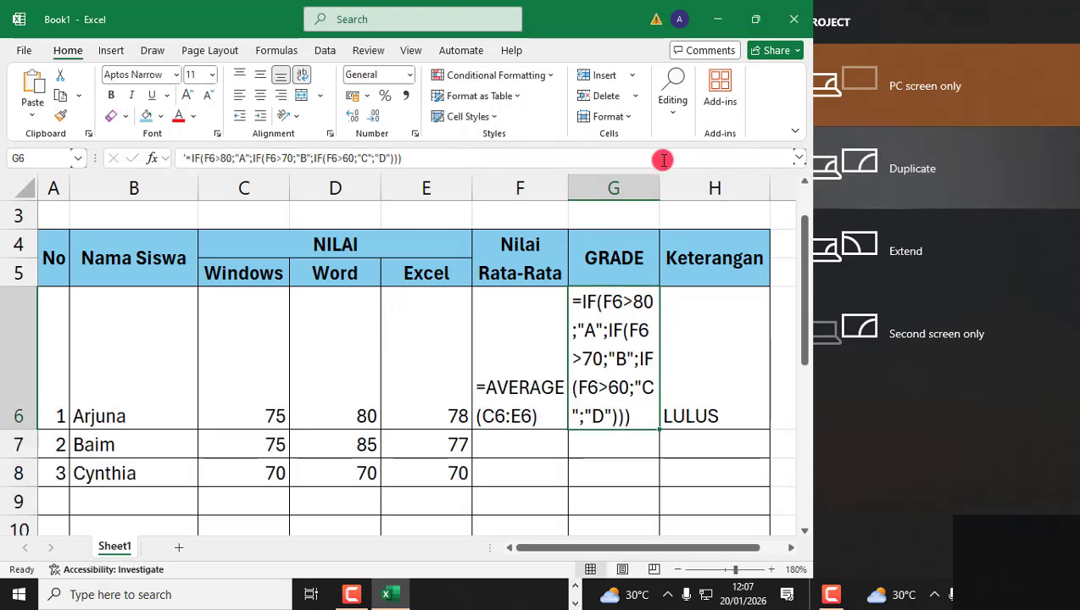
- Widen column G to fit the wrapped grade formula text, and top-align cells F6:G6
left_click_drag(659, 180, 663, 180)
left_click_drag(663, 180, 689, 188)
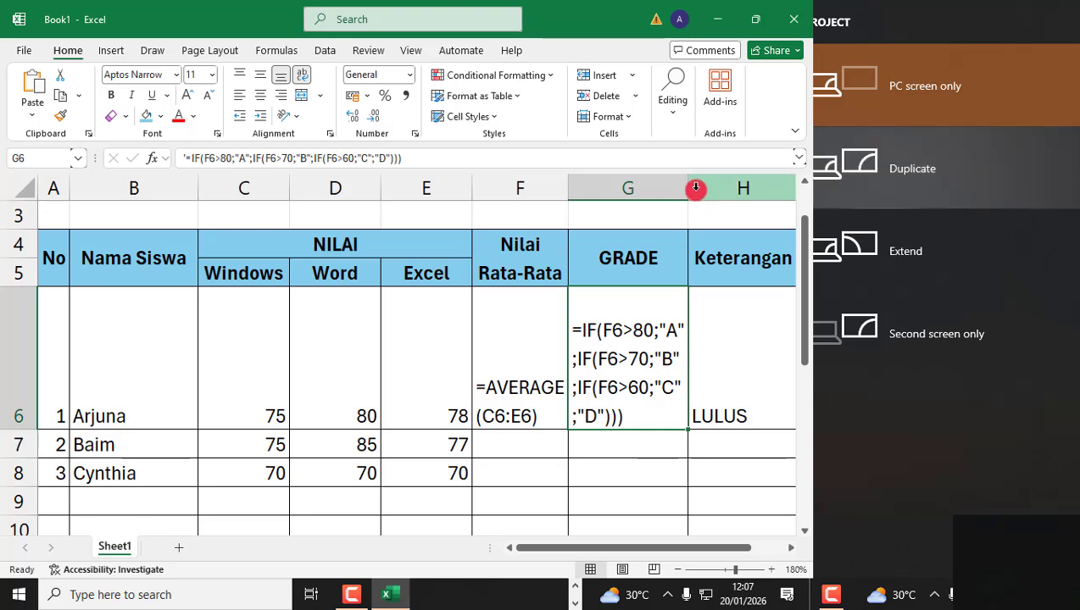
left_click_drag(694, 186, 700, 185)
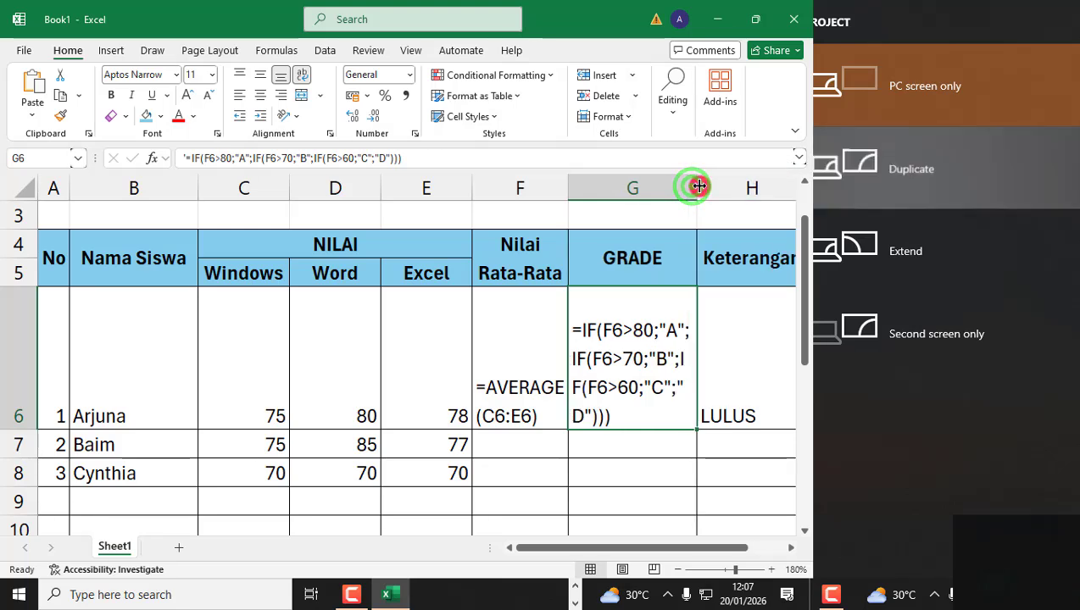
left_click(607, 312)
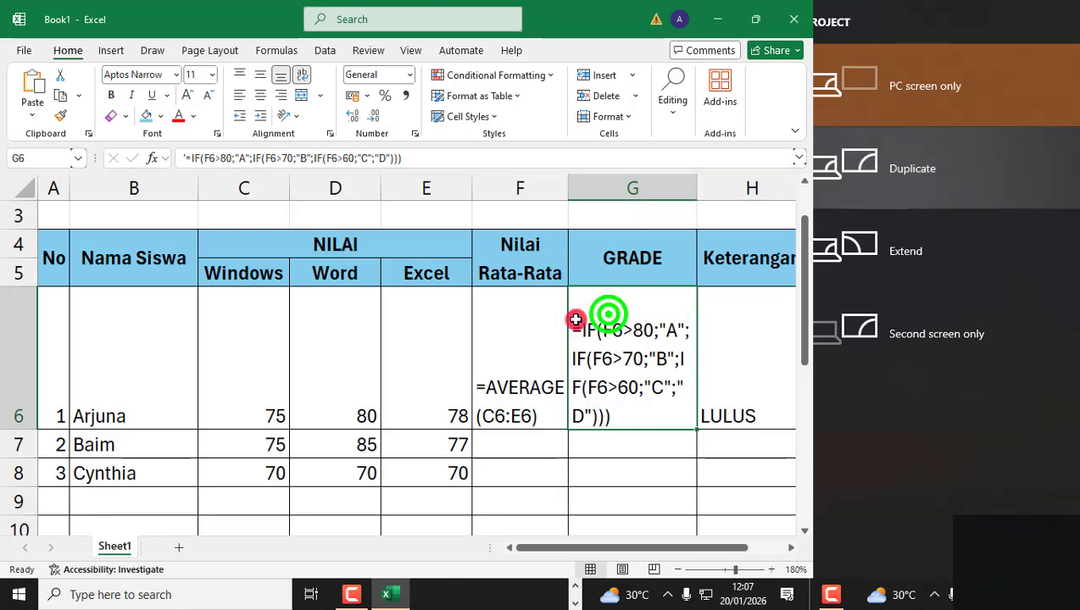
left_click(512, 349, "shift")
left_click(240, 75)
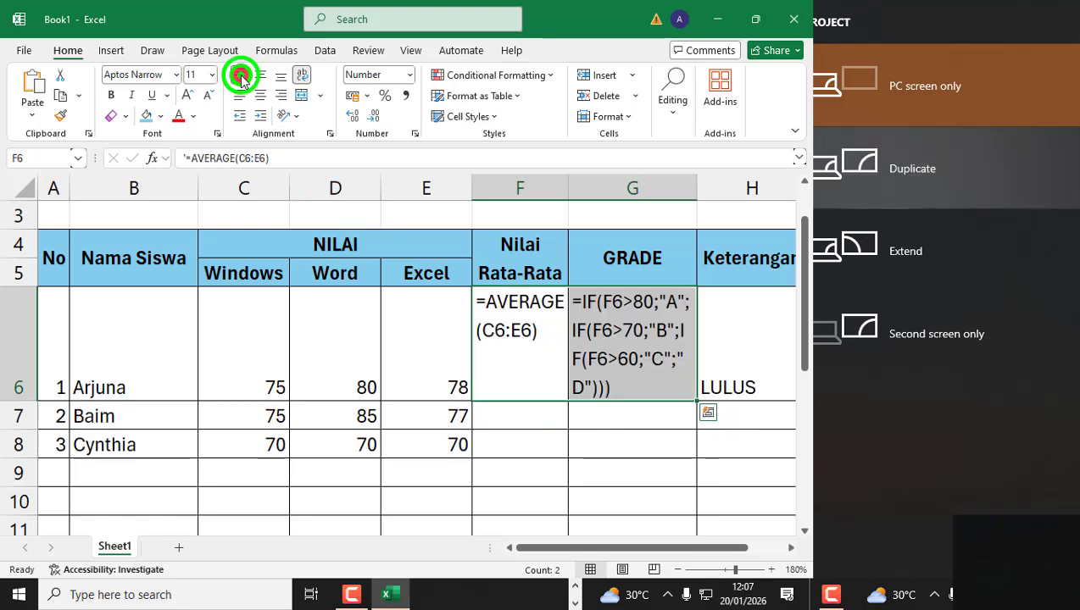
- Turn the H6 Keterangan formula into literal text with a leading apostrophe and wrap it within the cell
left_click(735, 354)
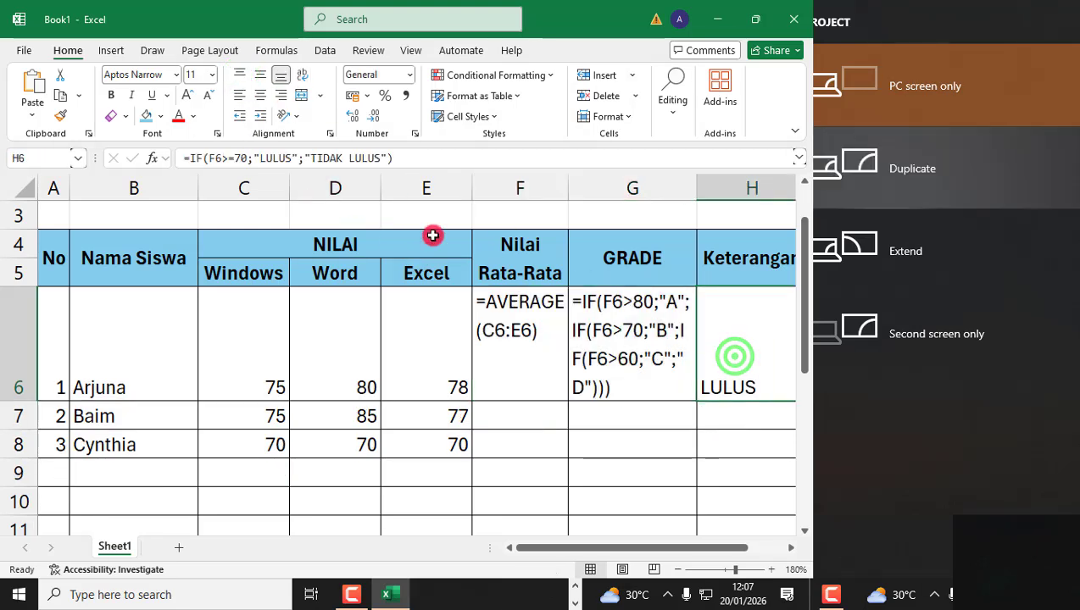
left_click(187, 159)
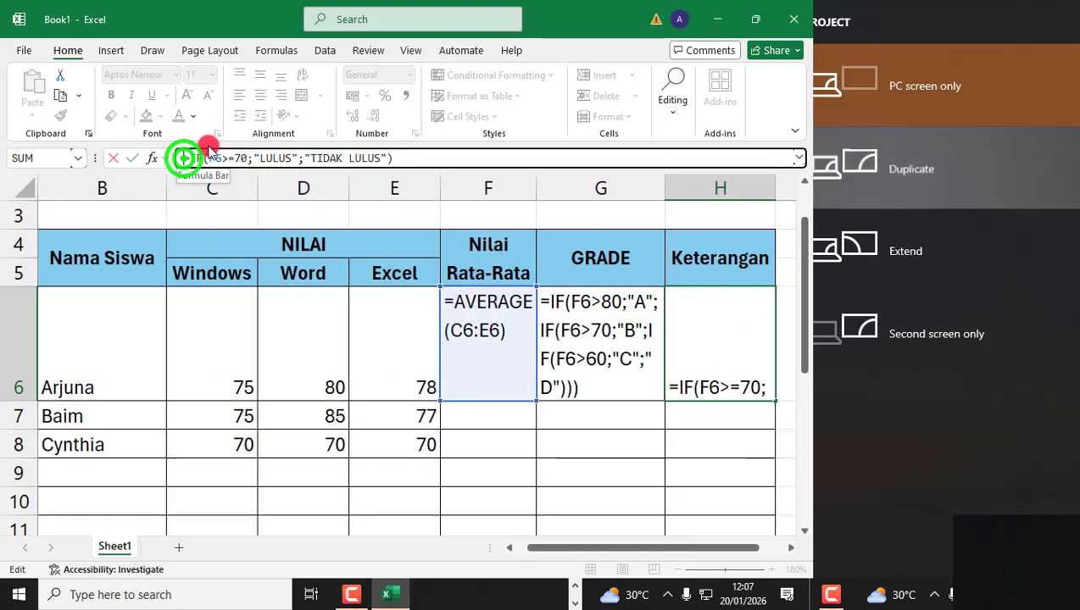
key("Return")
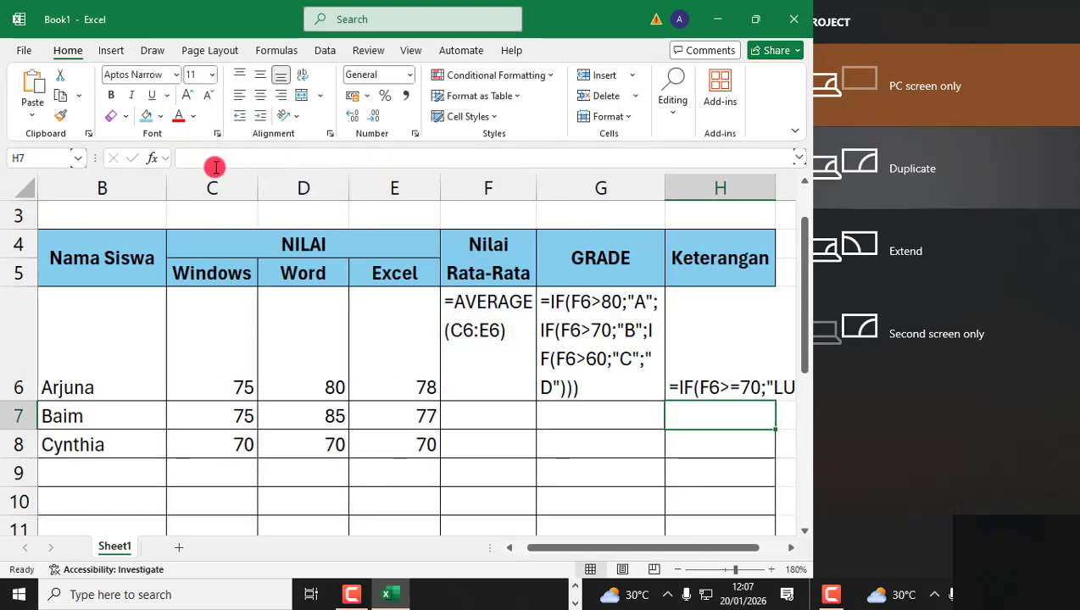
left_click(669, 358)
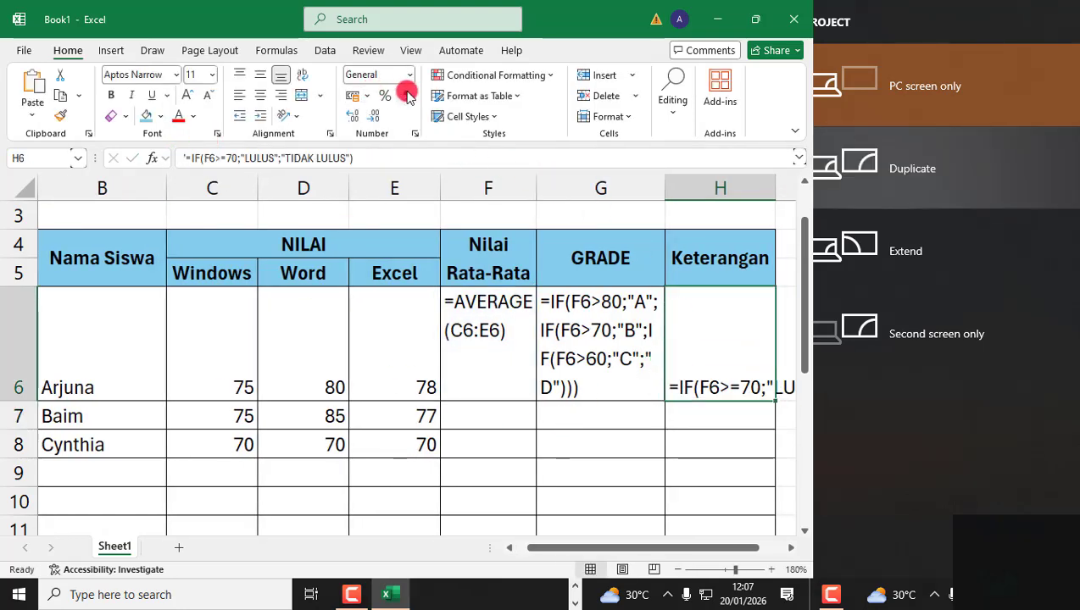
left_click(303, 78)
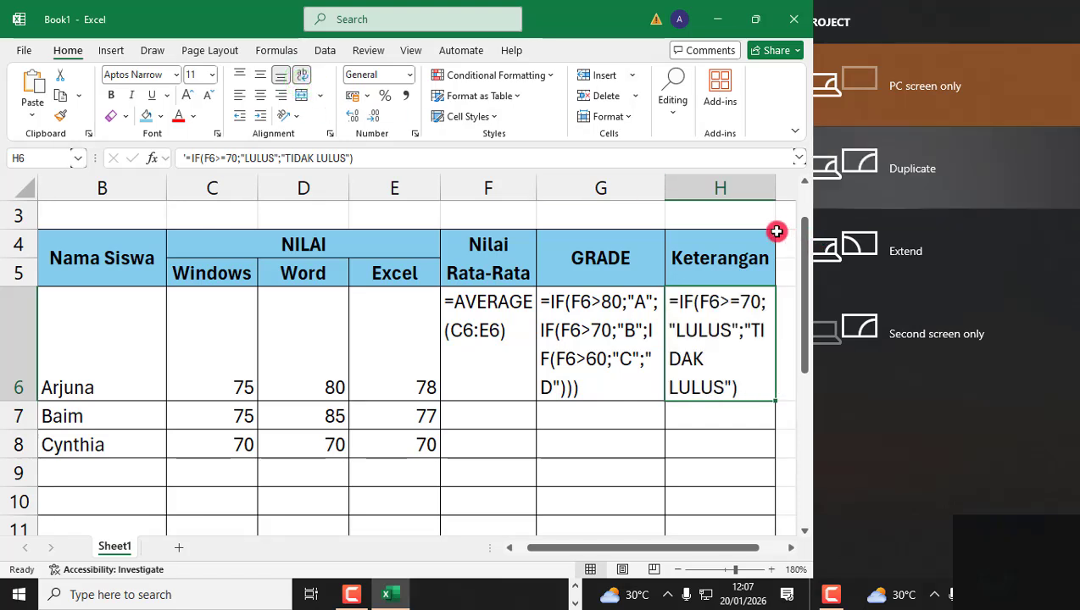
left_click_drag(775, 189, 772, 189)
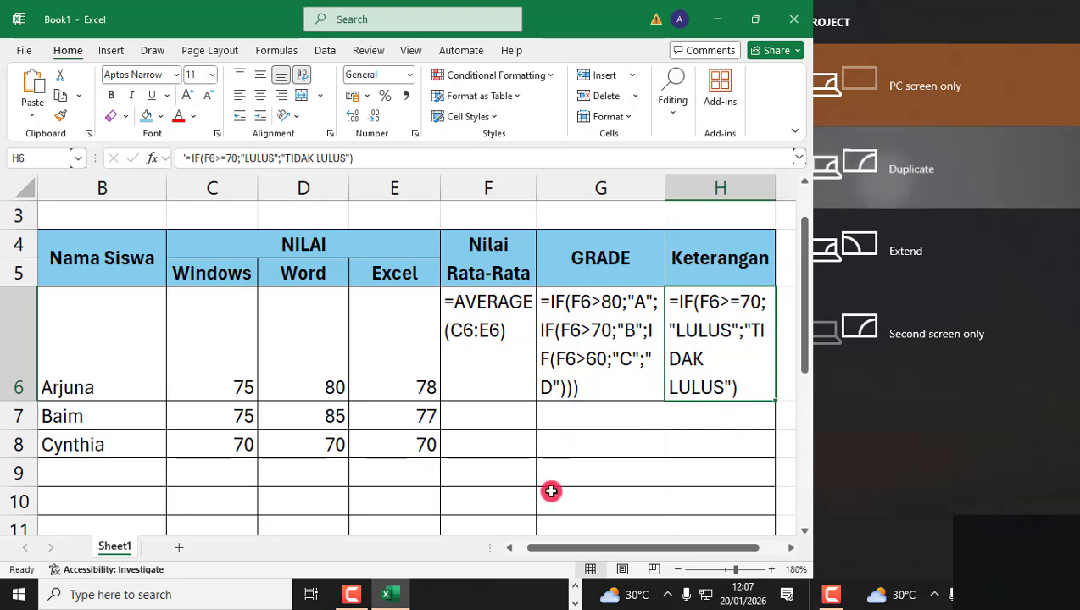
- Start saving the workbook as a new file by browsing for a folder on this computer
left_click_drag(591, 553, 589, 553)
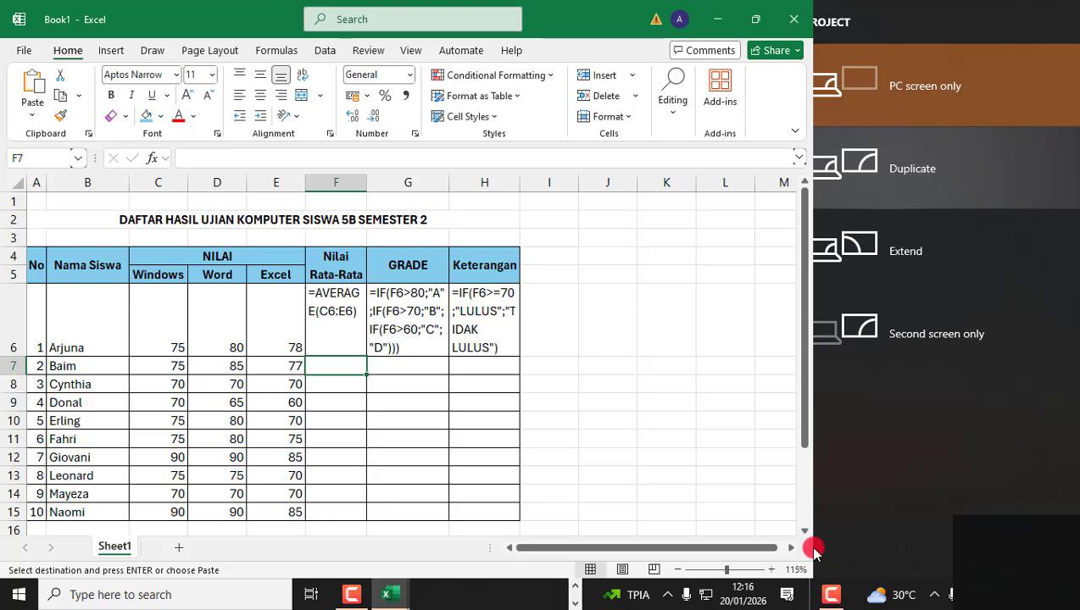
left_click(16, 51)
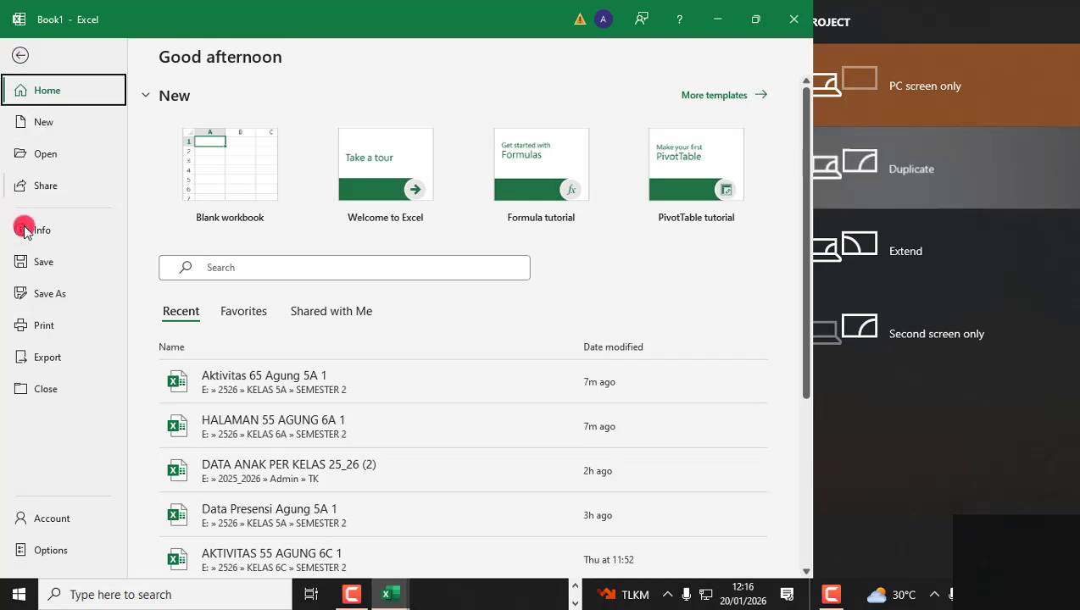
left_click(28, 295)
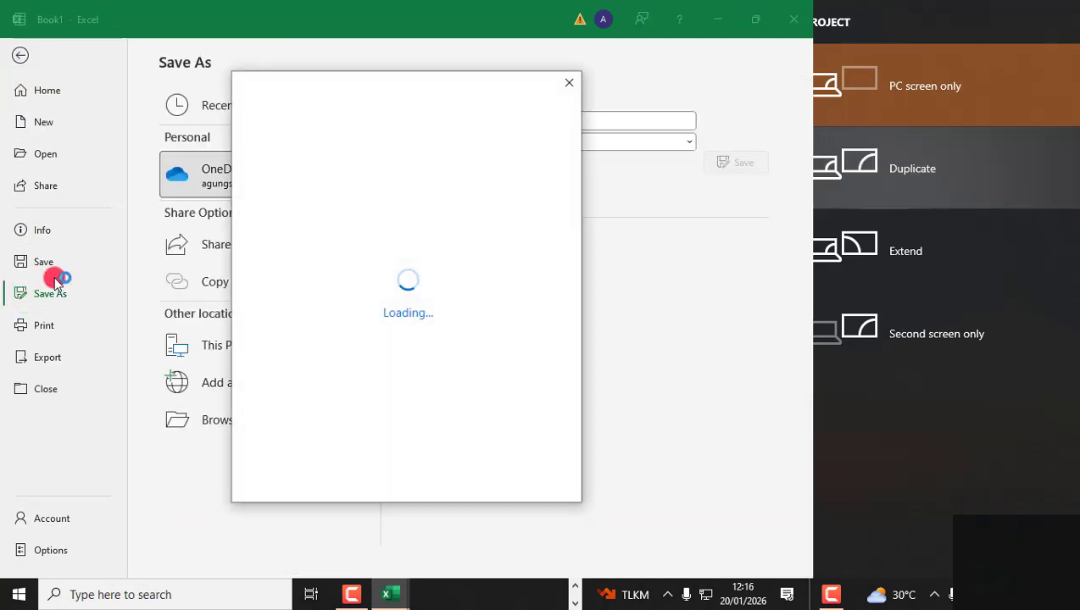
left_click(572, 88)
left_click(572, 87)
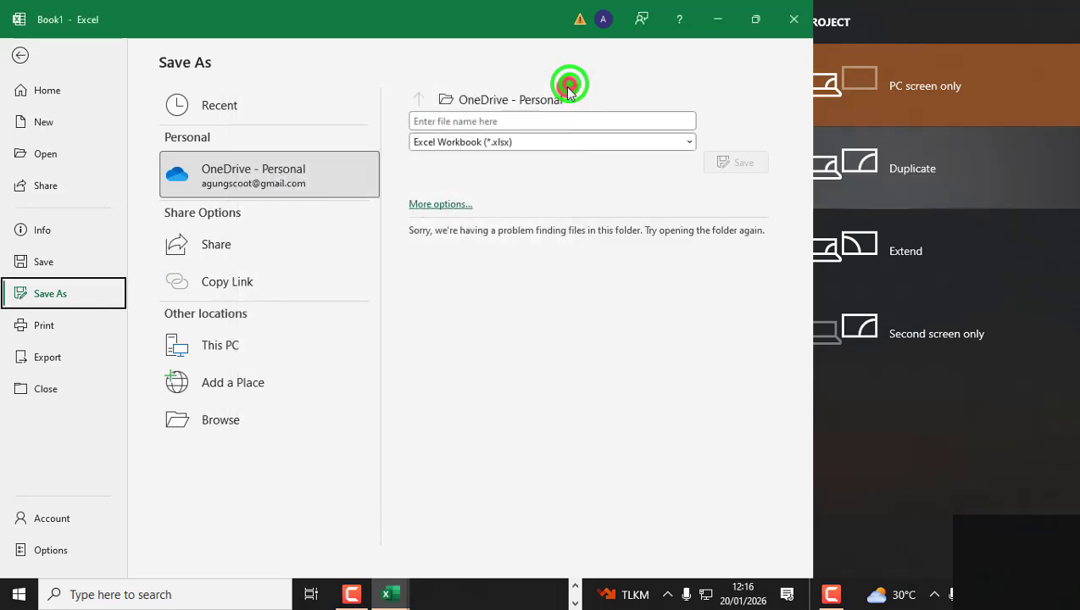
left_click(55, 295)
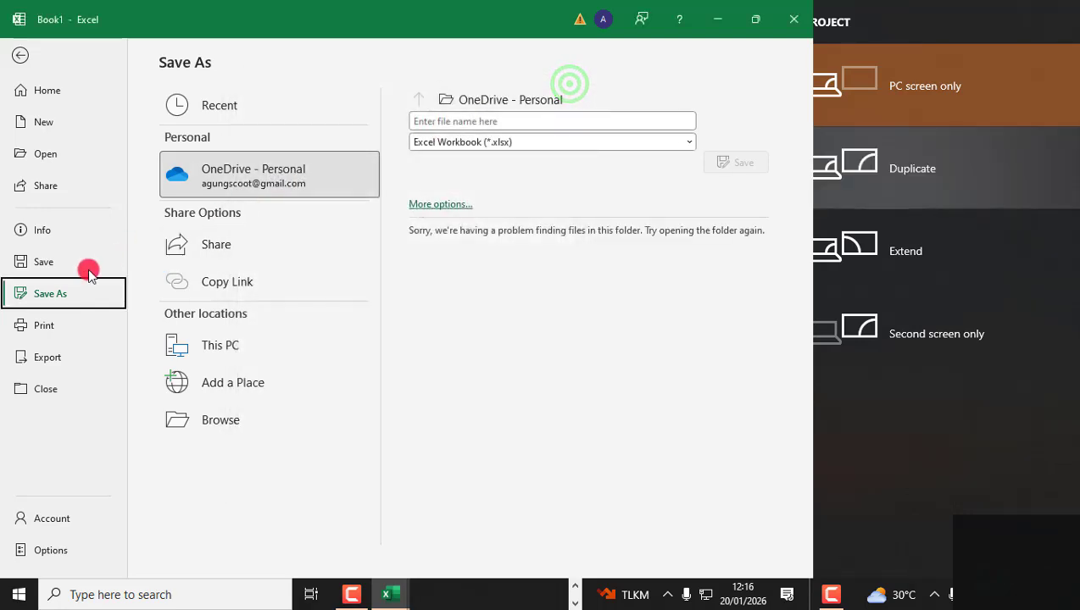
left_click(238, 431)
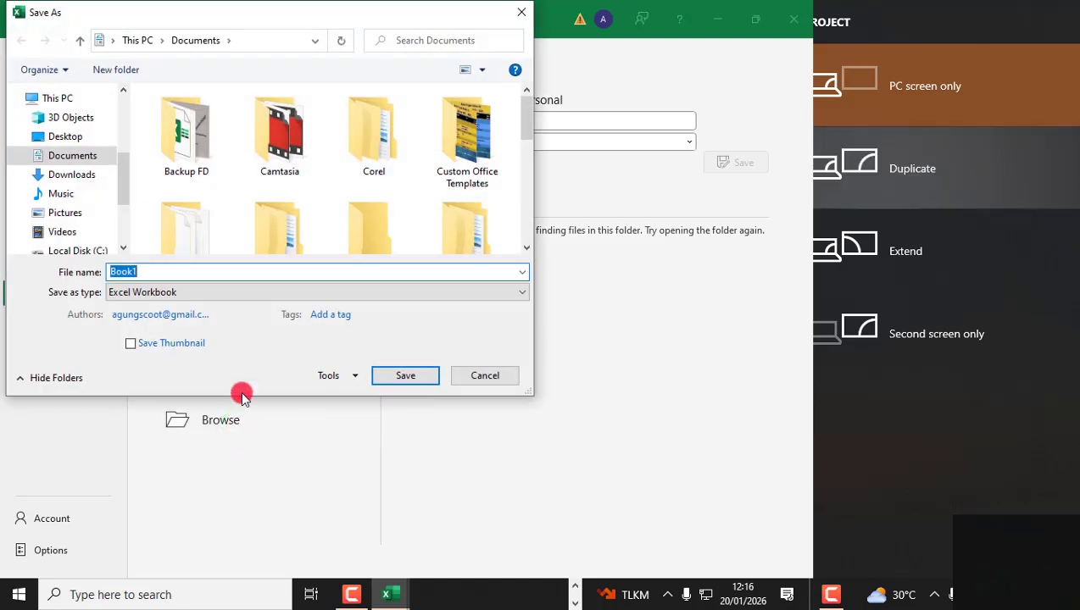
- Set the save location to 2526 > KELAS 5B > SEMESTER 2 on Local Disk (E:)
left_click(73, 100)
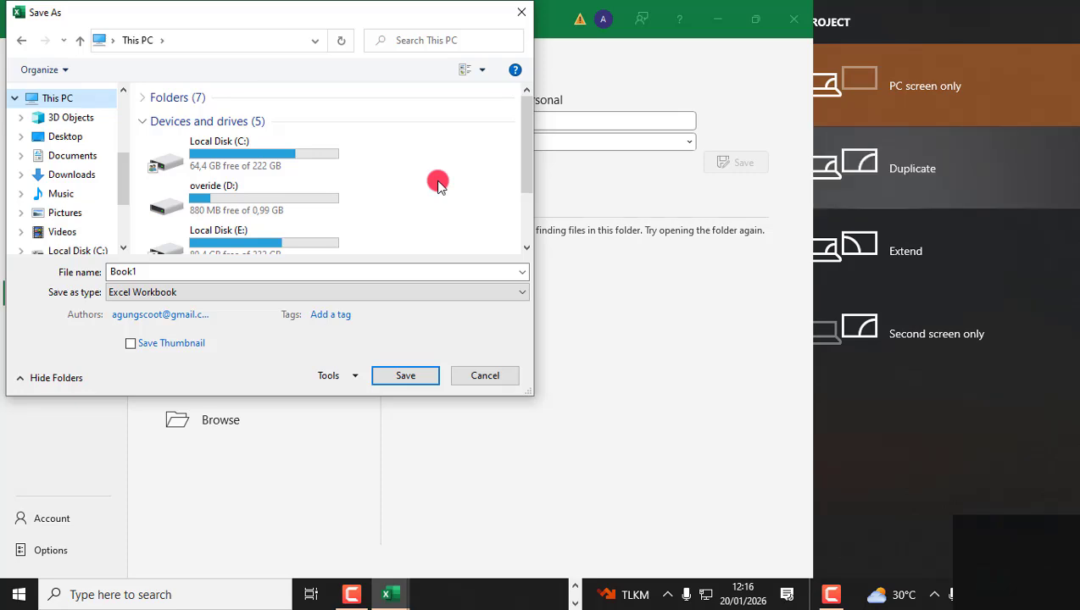
left_click(245, 243)
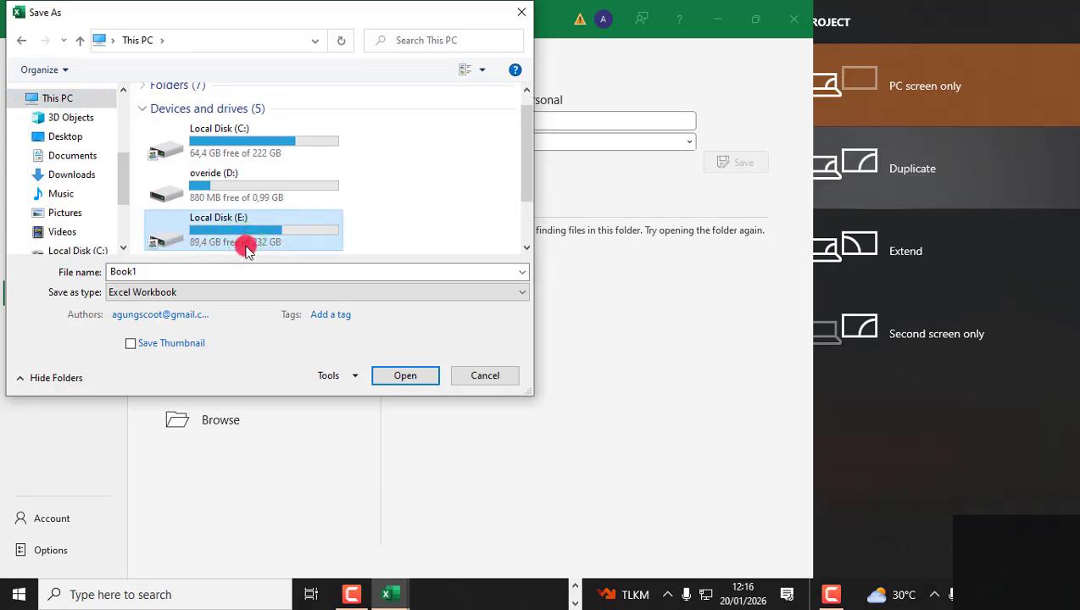
left_click(421, 381)
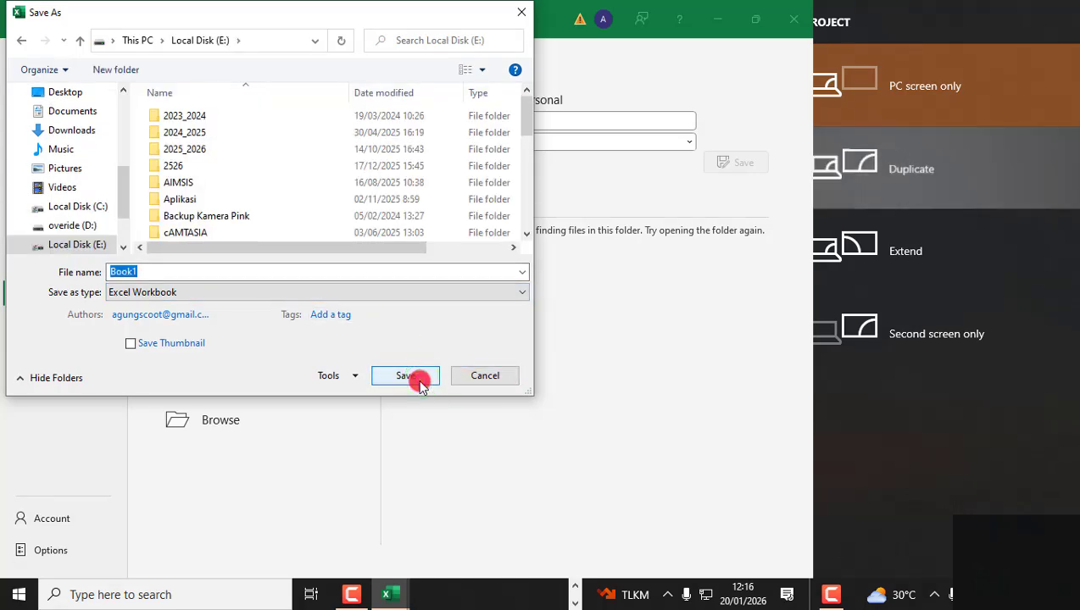
left_click(212, 172)
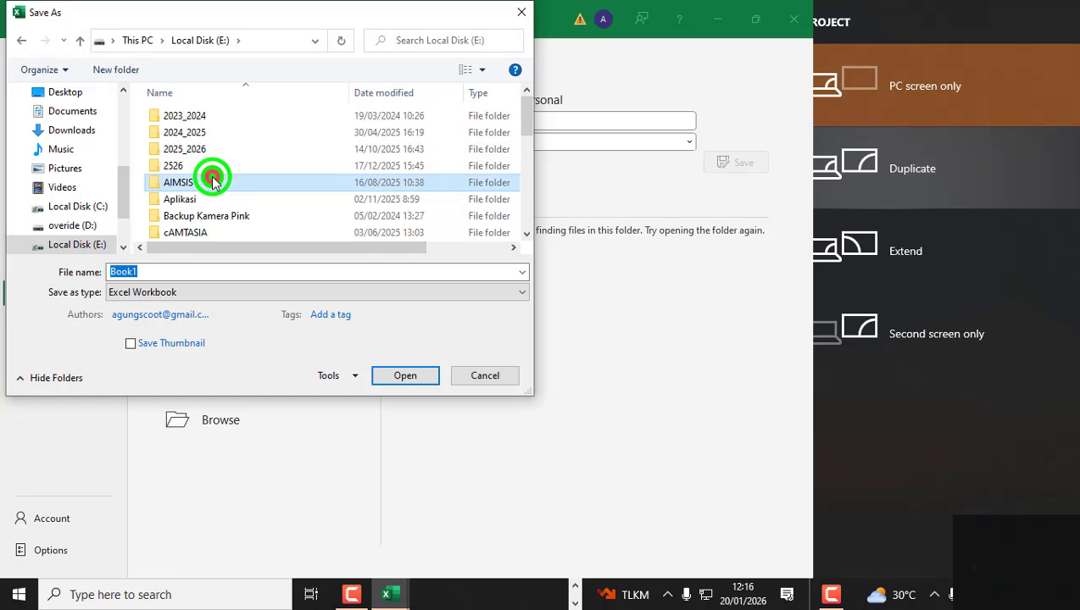
left_click(397, 371)
scroll(253, 206, "down", 4)
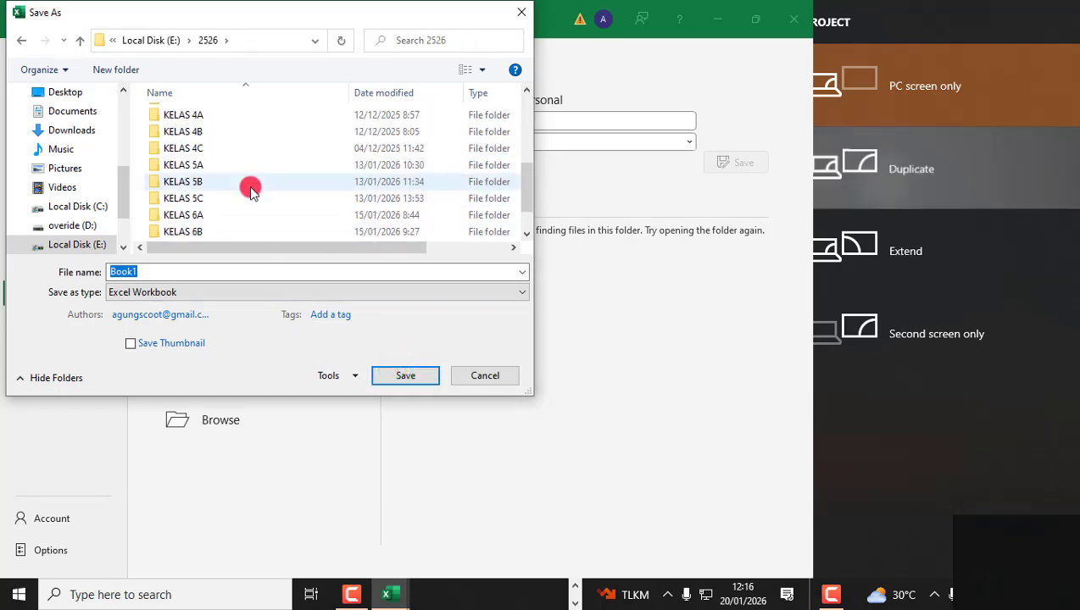
left_click(212, 179)
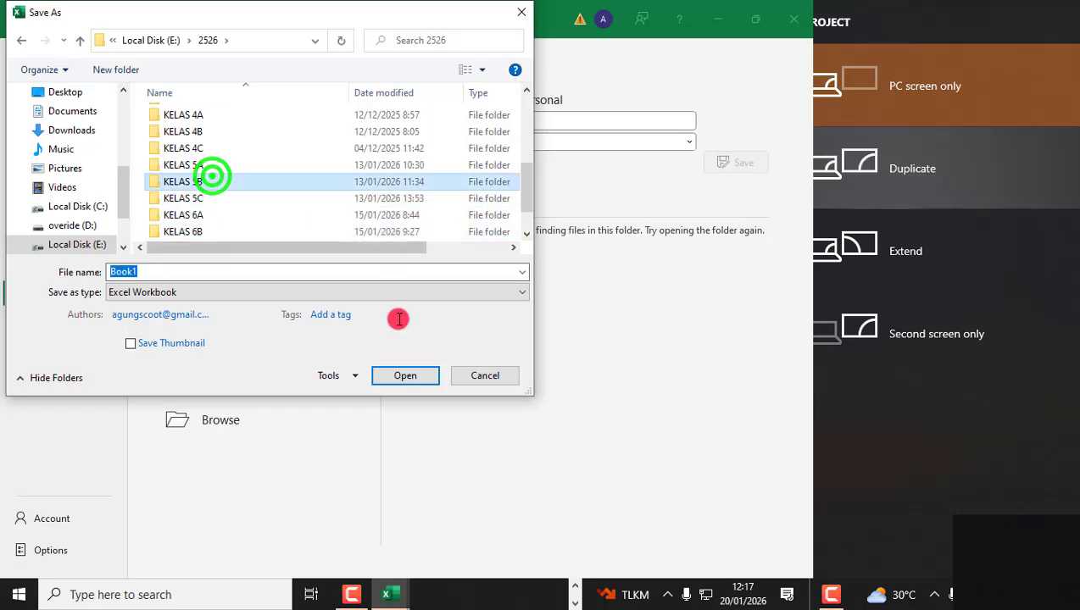
left_click(405, 377)
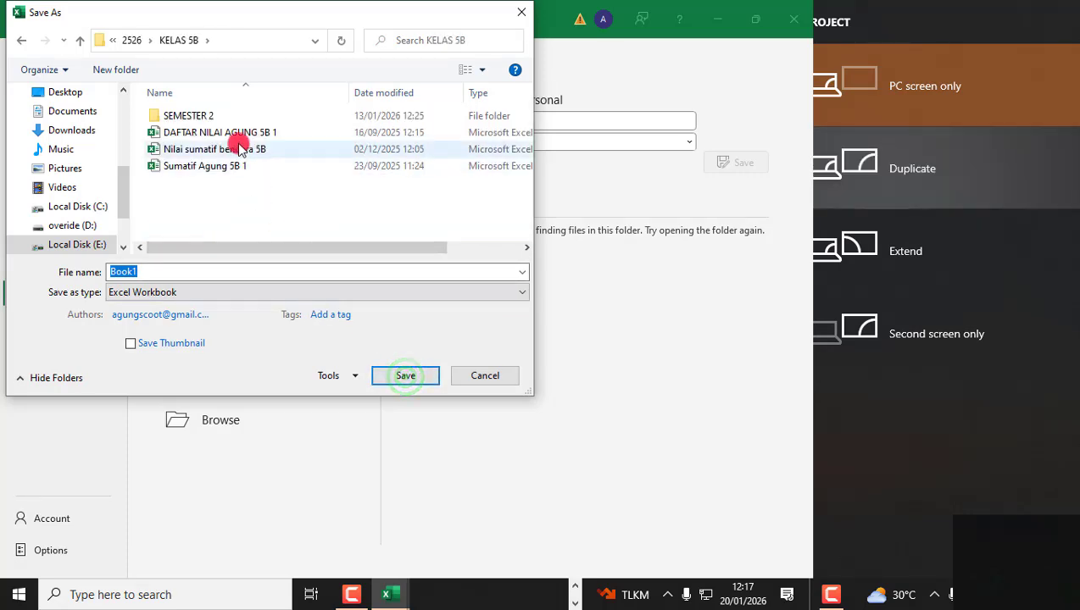
left_click(227, 112)
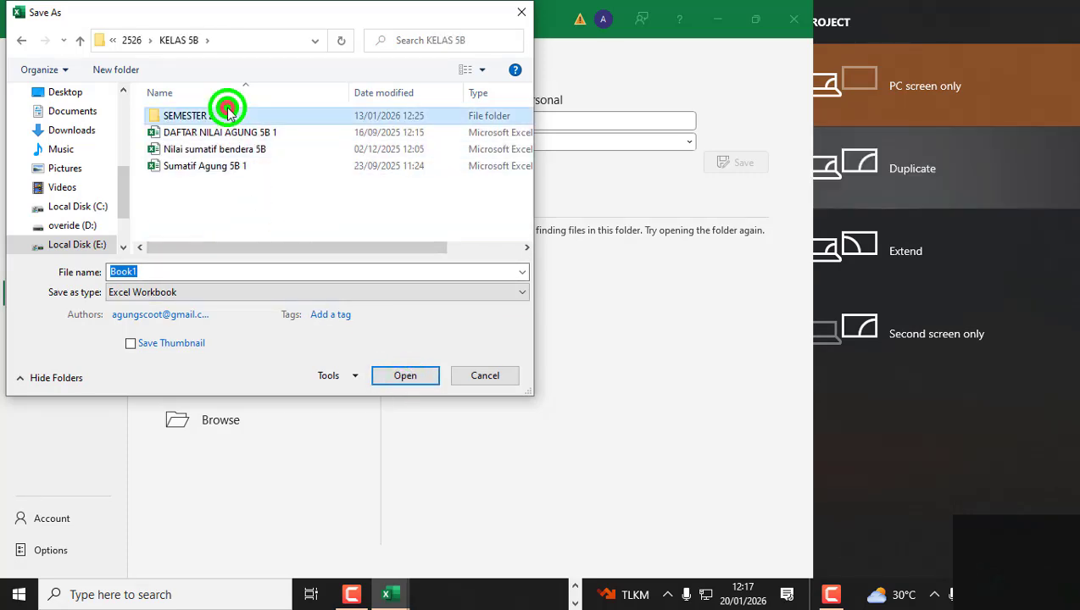
left_click(412, 377)
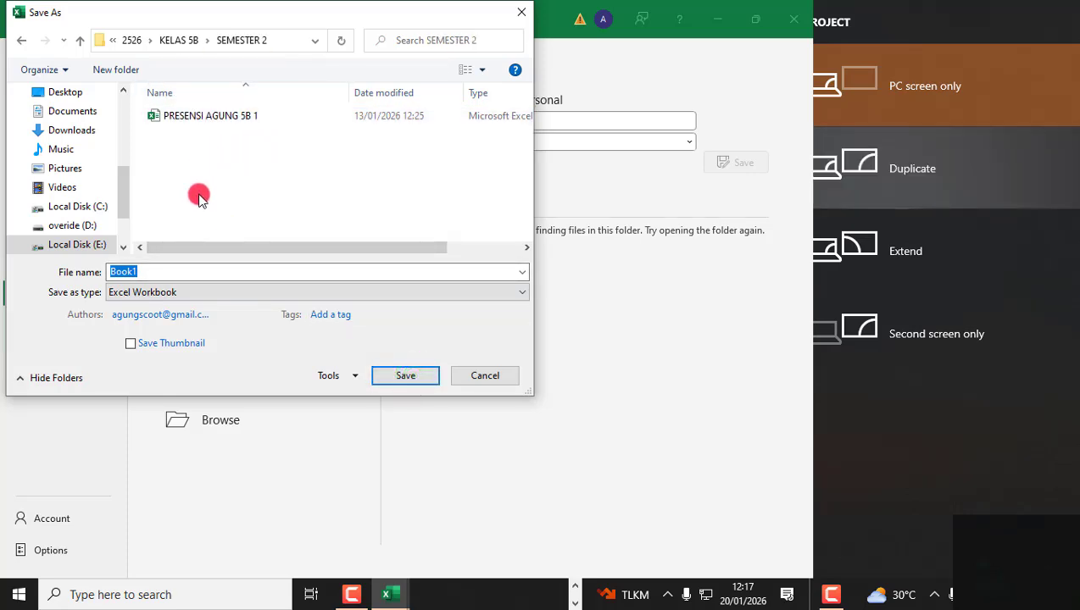
- Save the workbook with a file name made of AKTIVITAS 65, the author's first name and 5B 1
left_click(205, 274)
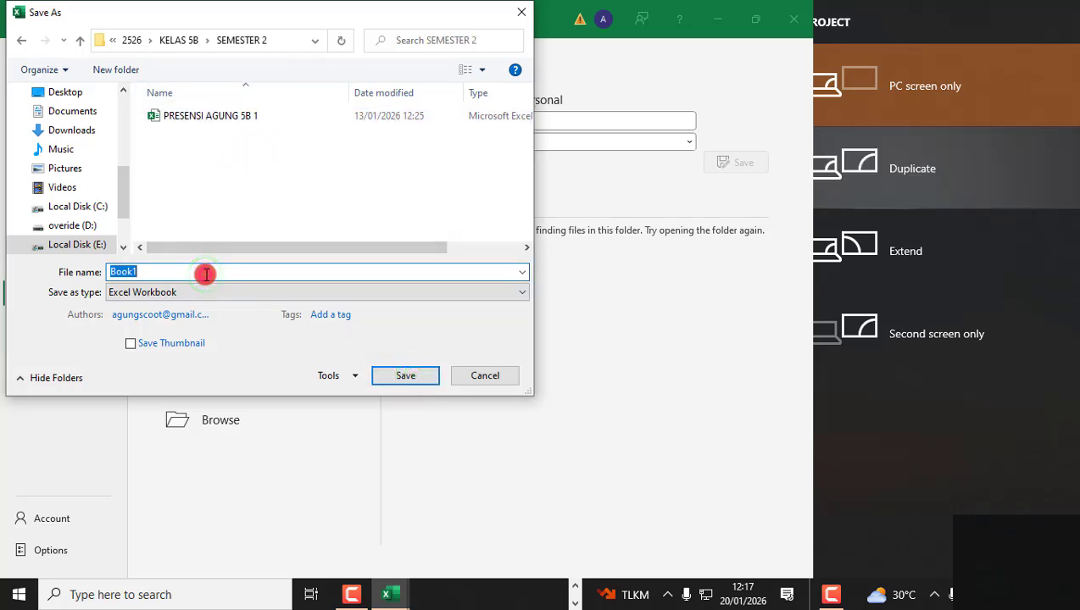
key("BackSpace")
type("aKTIVITAS")
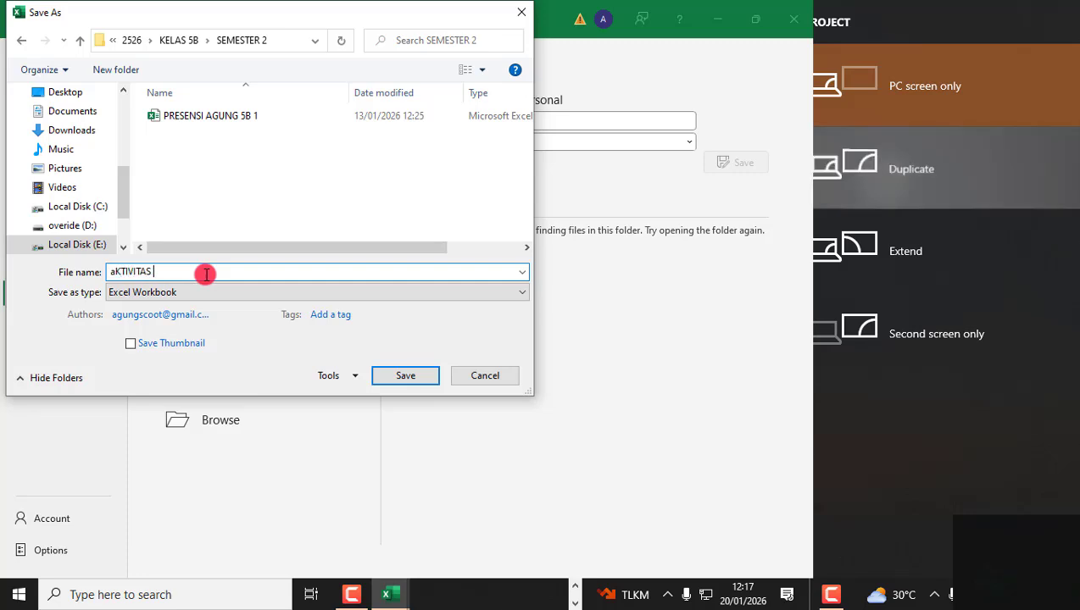
key("BackSpace")
key("BackSpace")
key("BackSpace")
key("BackSpace")
key("BackSpace")
key("BackSpace")
key("BackSpace")
key("BackSpace")
key("BackSpace")
type("AKT")
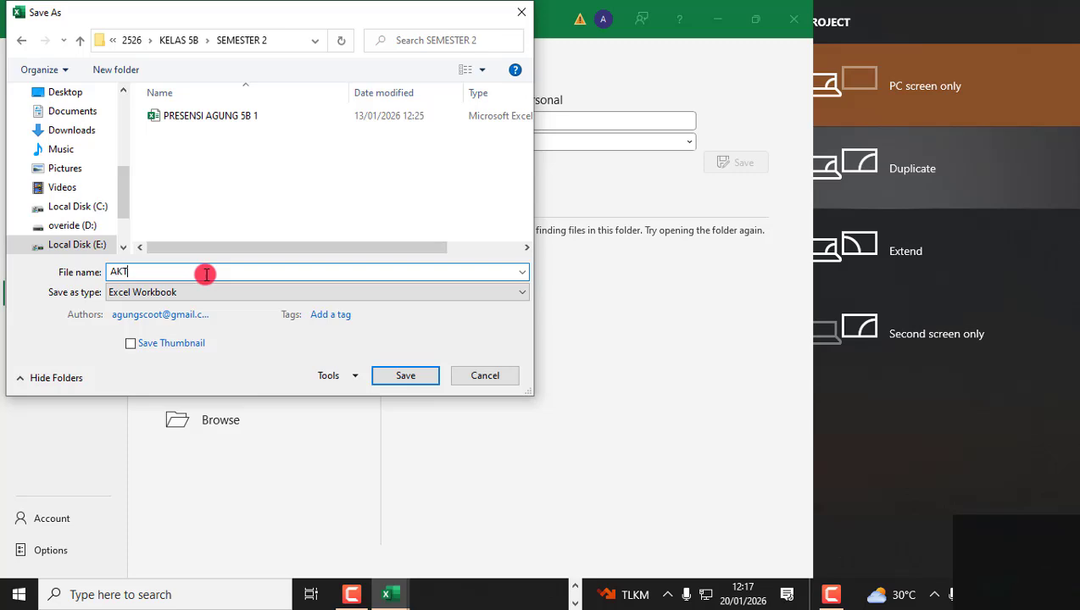
type("IVITAS 65")
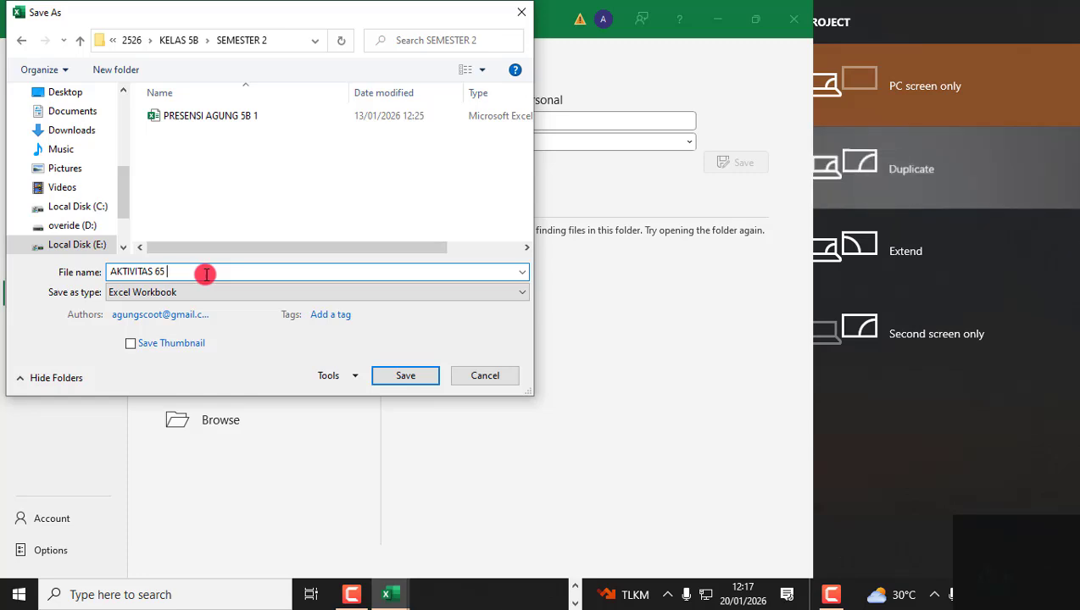
type(" AGUNG")
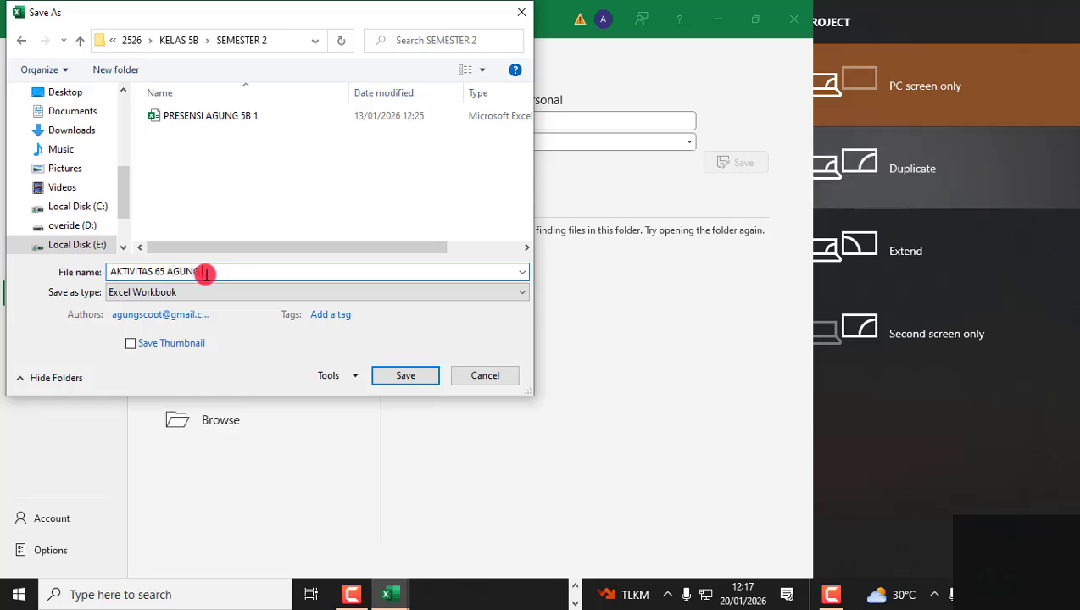
type(" 5B ")
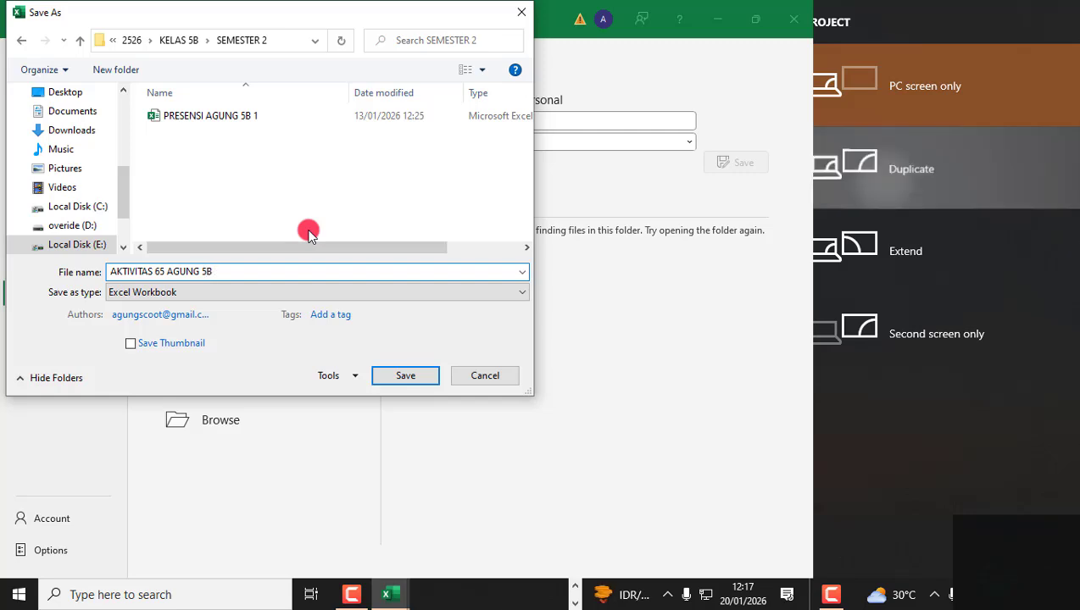
type("1")
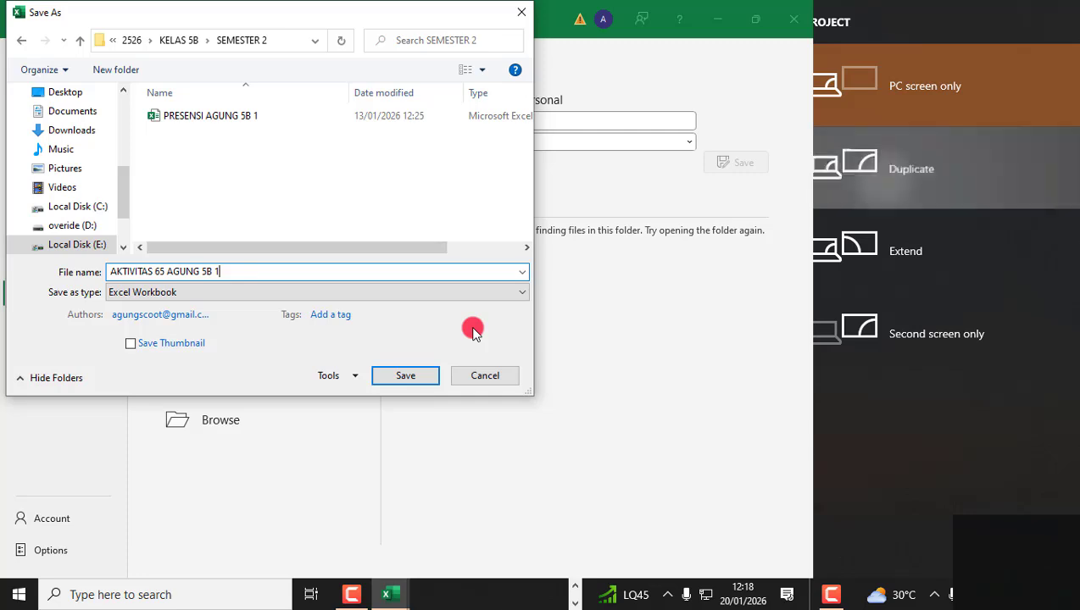
left_click(420, 378)
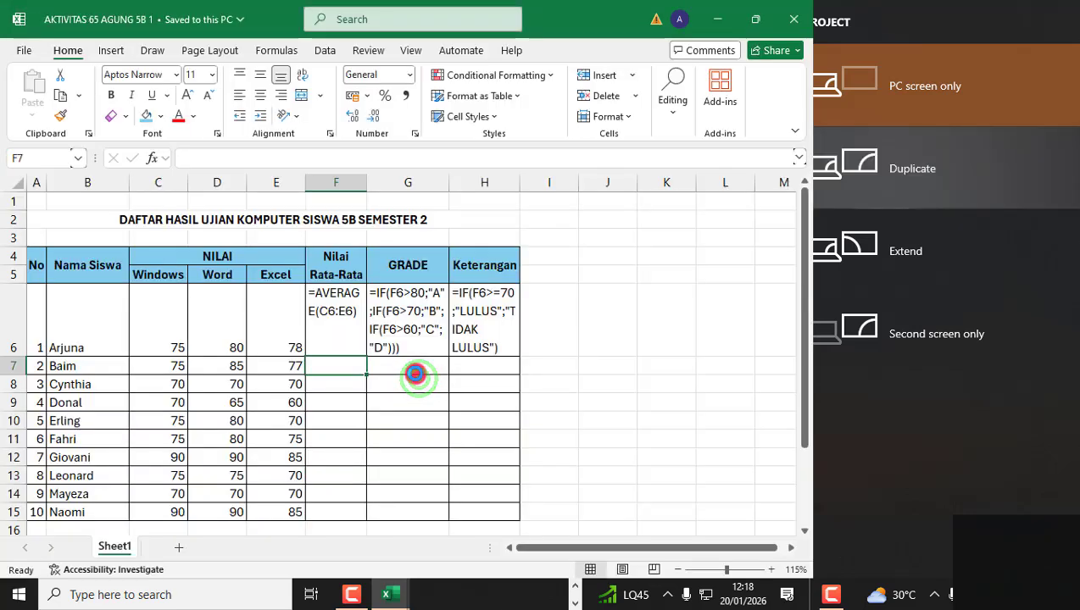
- Copy the average, grade and Keterangan formulas from F6:H6 and paste them down through rows 7 to 15
left_click(496, 506)
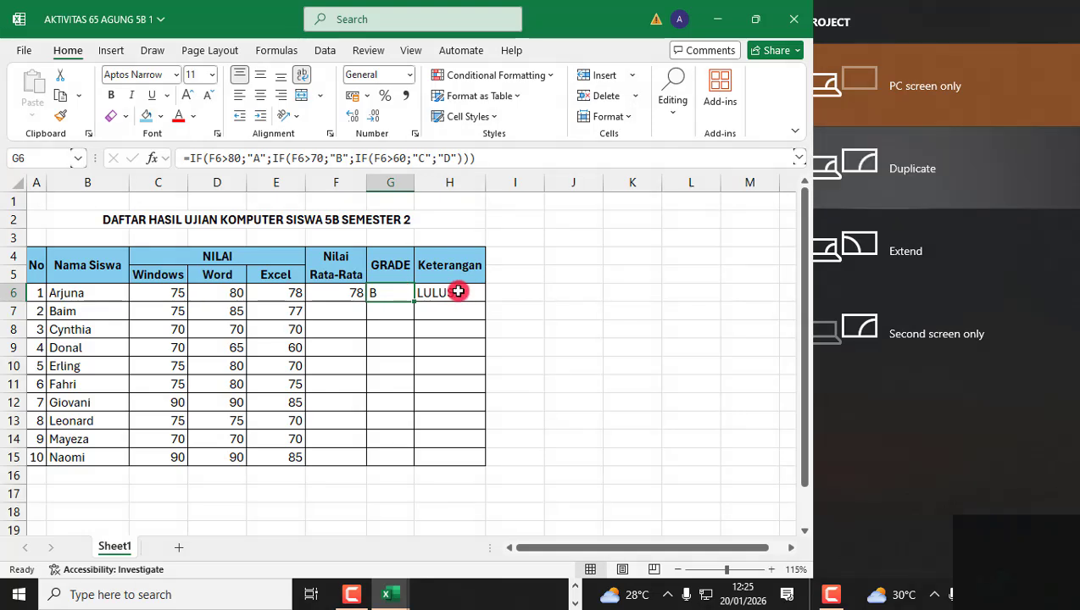
left_click(336, 292)
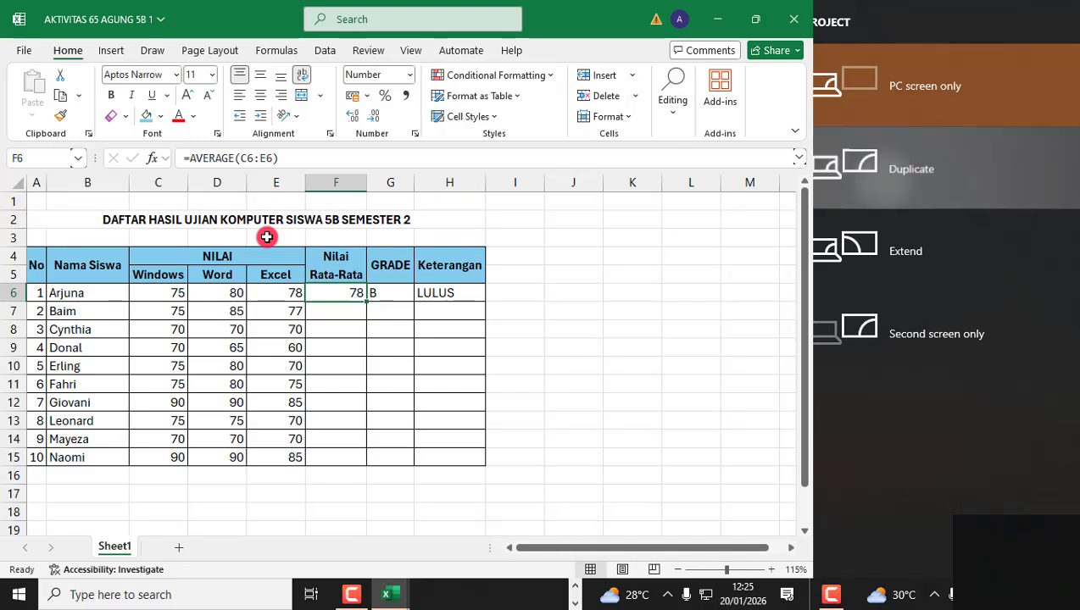
left_click(334, 294)
left_click_drag(369, 294, 433, 292)
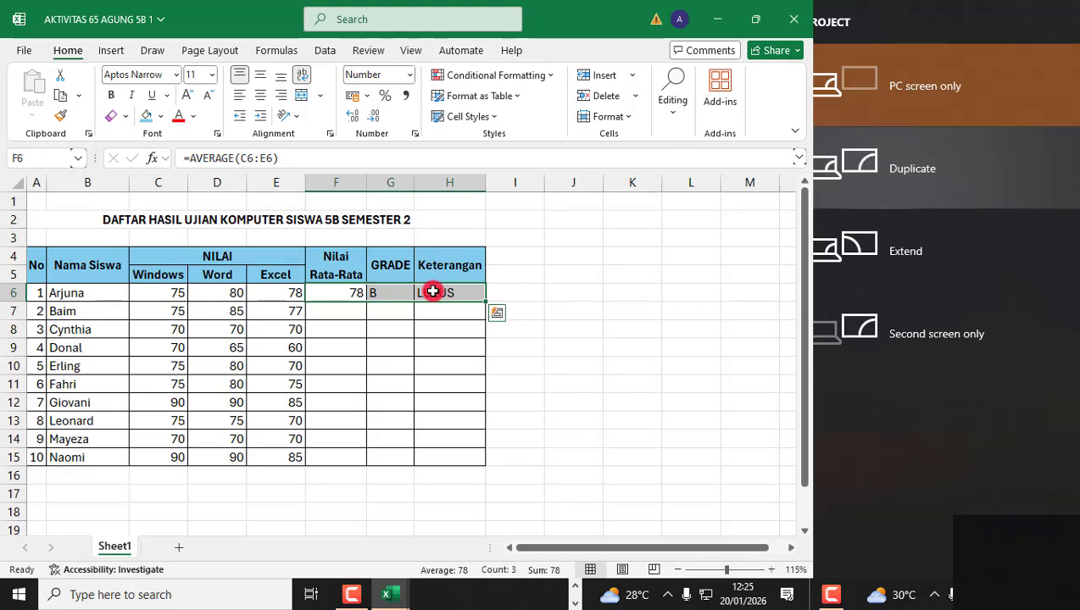
left_click(352, 593)
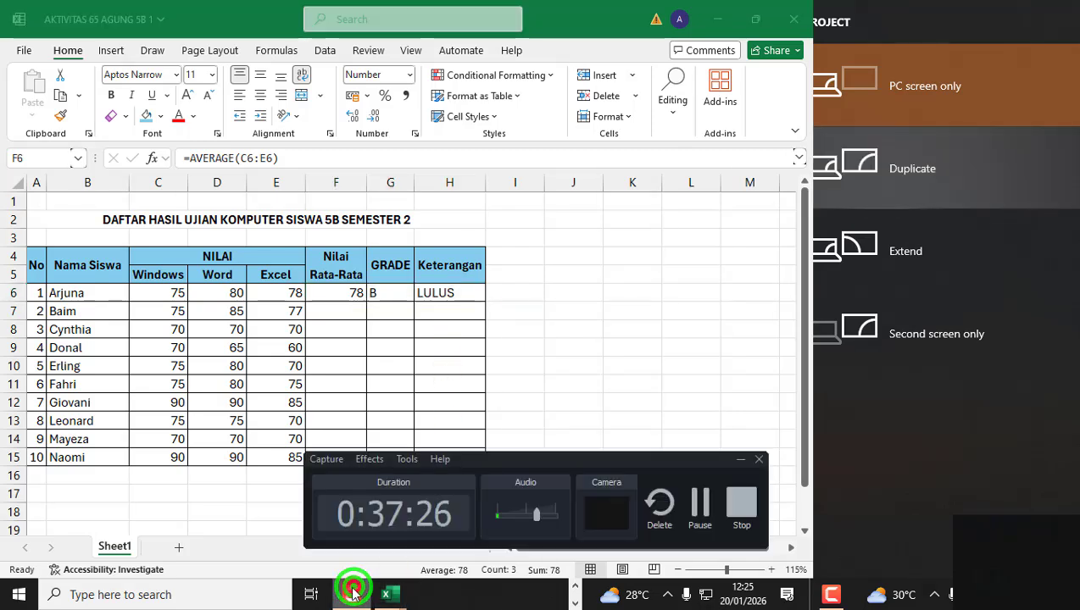
left_click(739, 459)
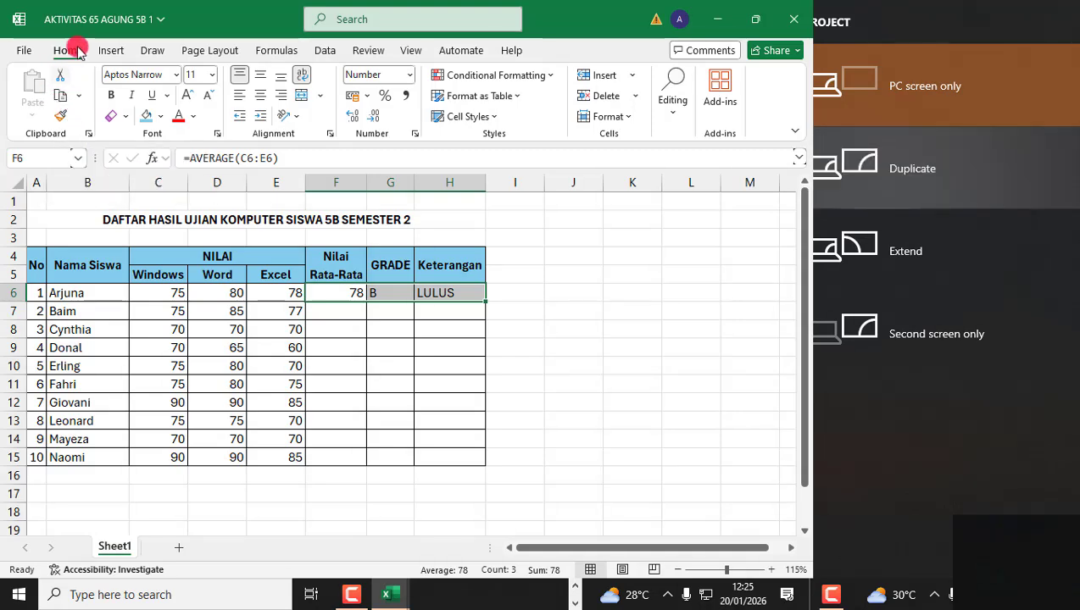
left_click(63, 99)
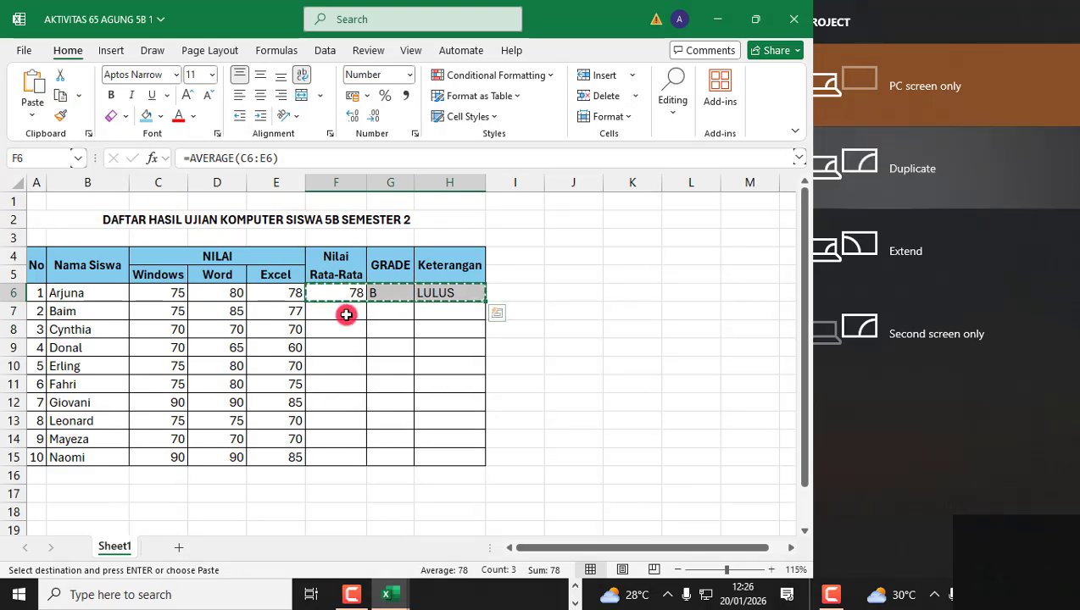
left_click(346, 314)
left_click_drag(345, 321, 335, 463)
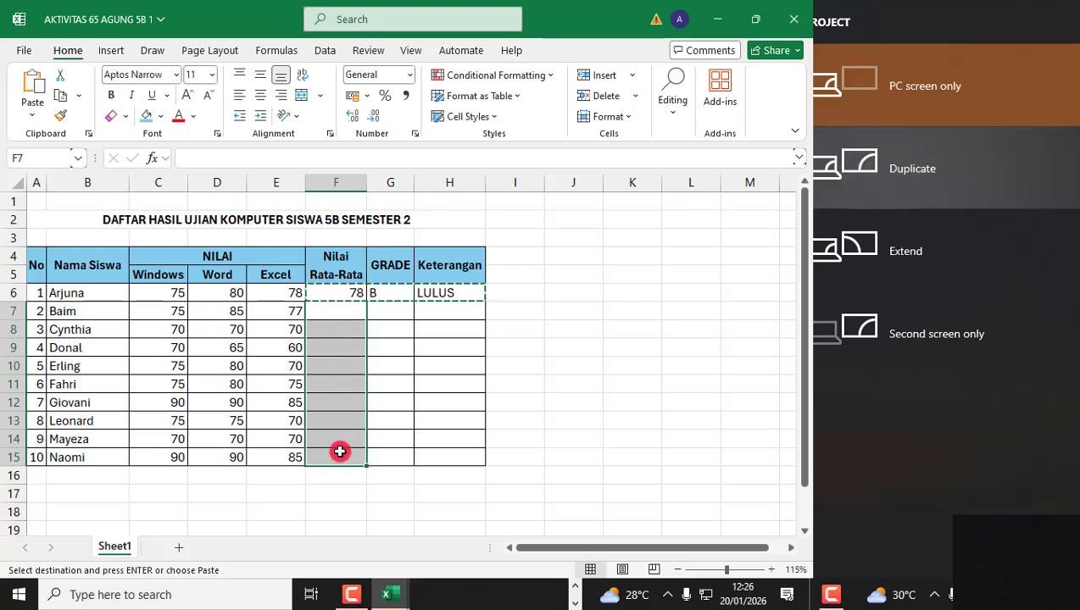
left_click(31, 80)
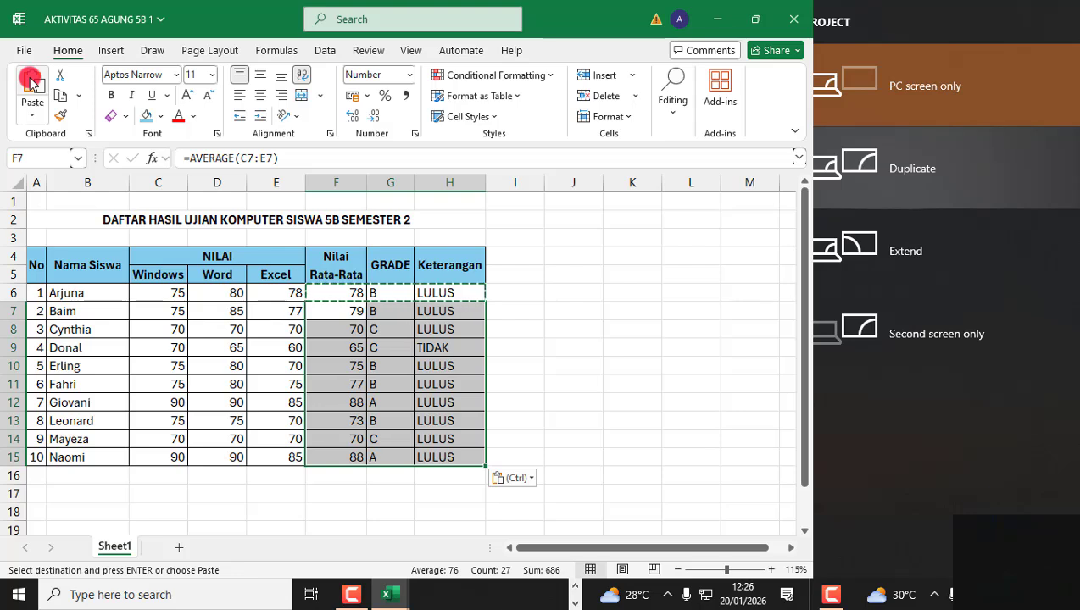
left_click(438, 329)
left_click(347, 310)
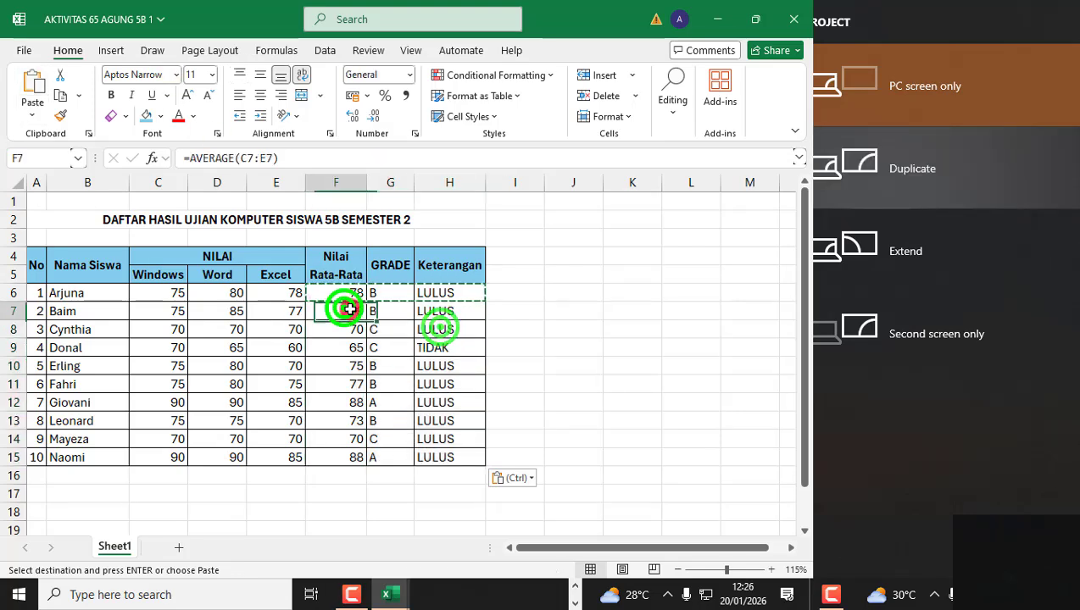
left_click_drag(348, 310, 455, 453)
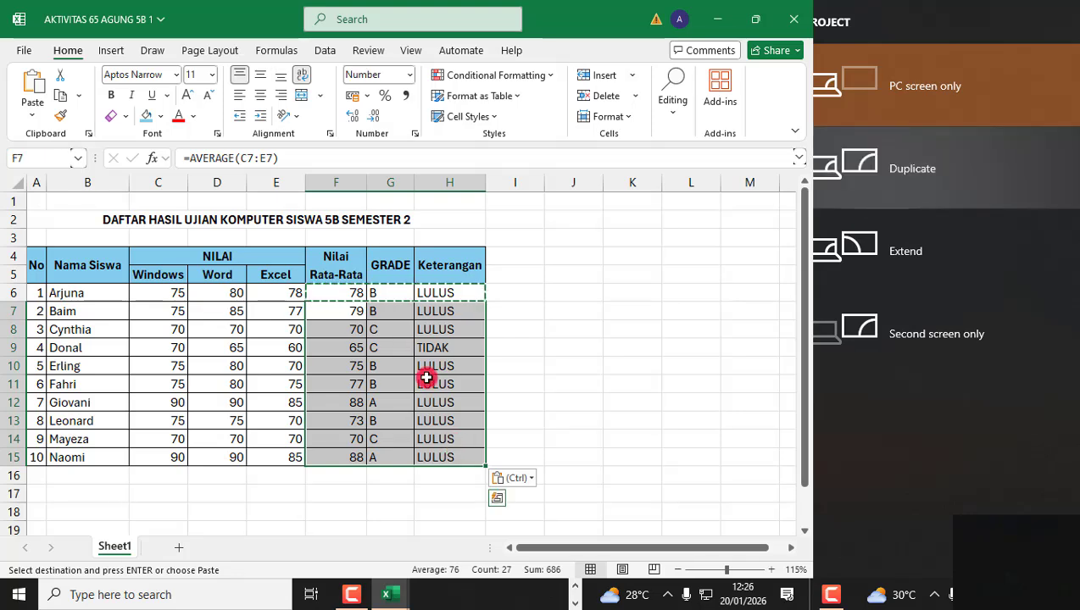
left_click_drag(325, 292, 466, 298)
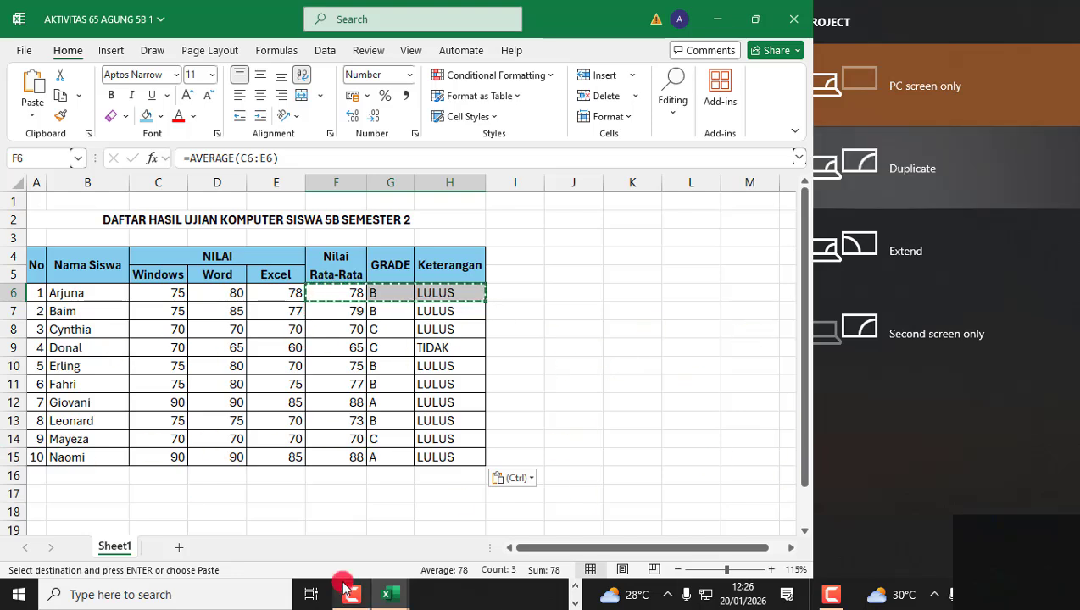
left_click(572, 380)
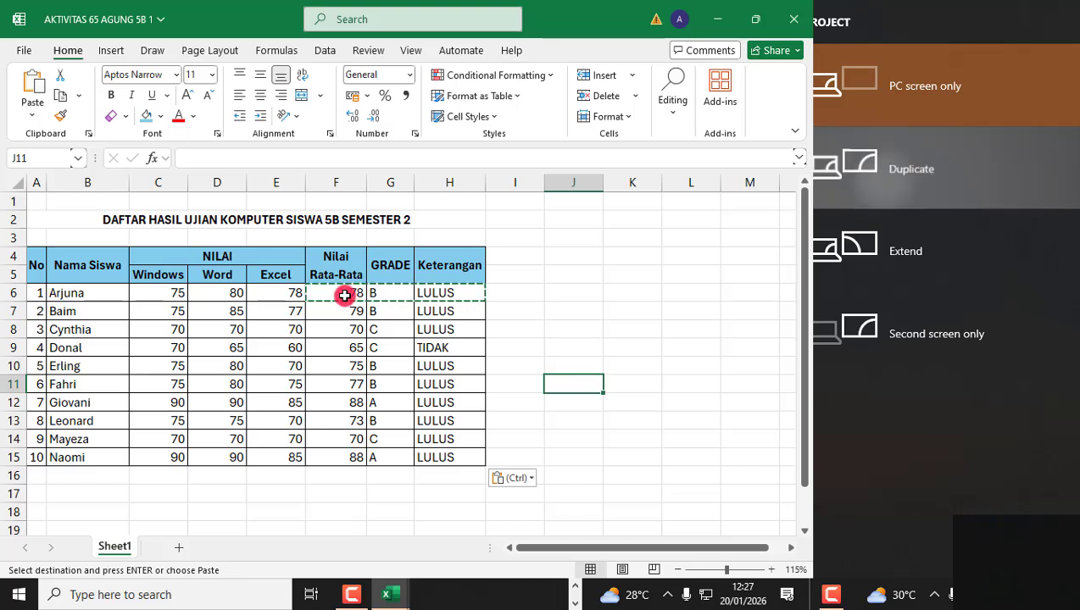
left_click_drag(343, 294, 434, 294)
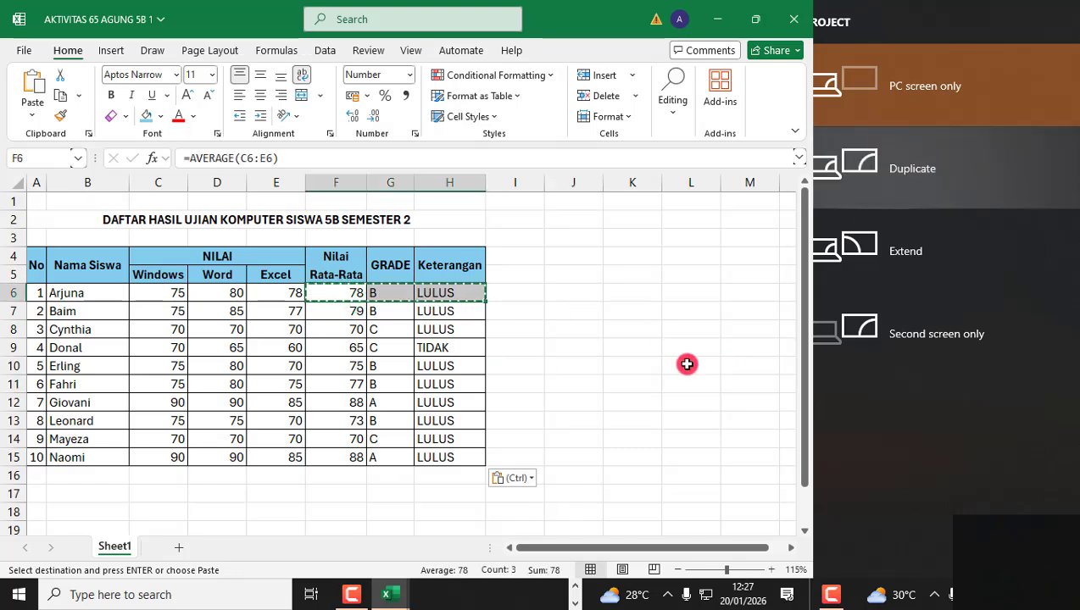
left_click(568, 350)
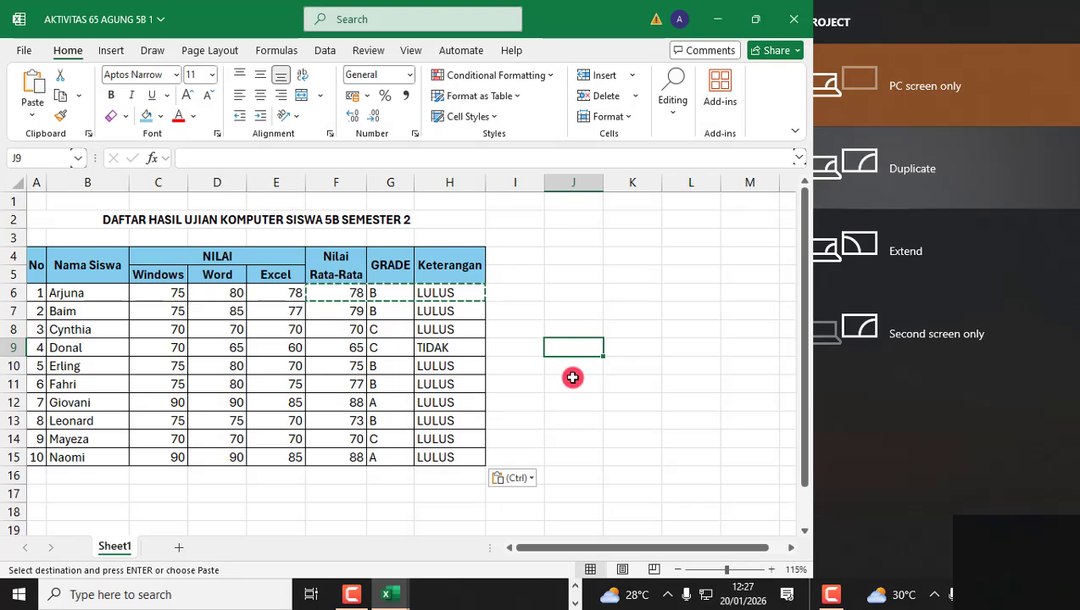
- Save the changes to the exam results workbook under its existing file name and close Excel
left_click(26, 54)
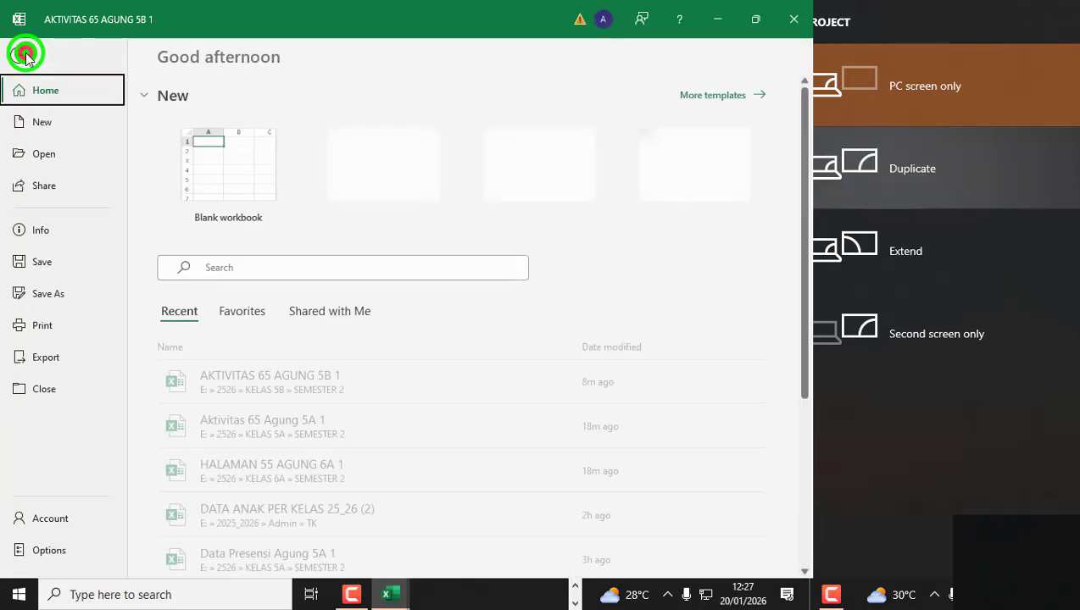
left_click(42, 270)
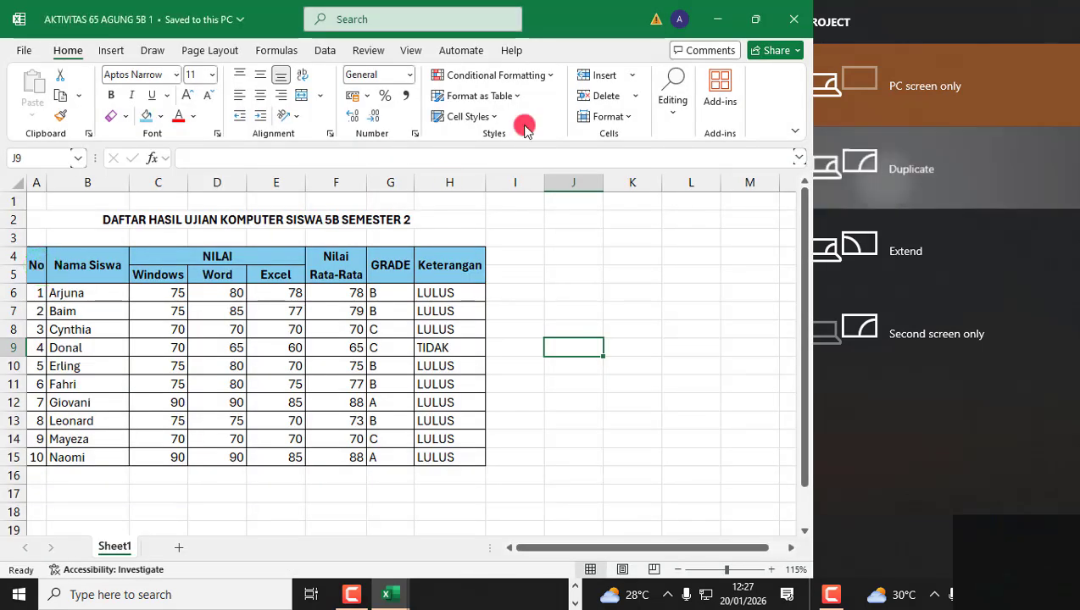
left_click(800, 25)
left_click(801, 25)
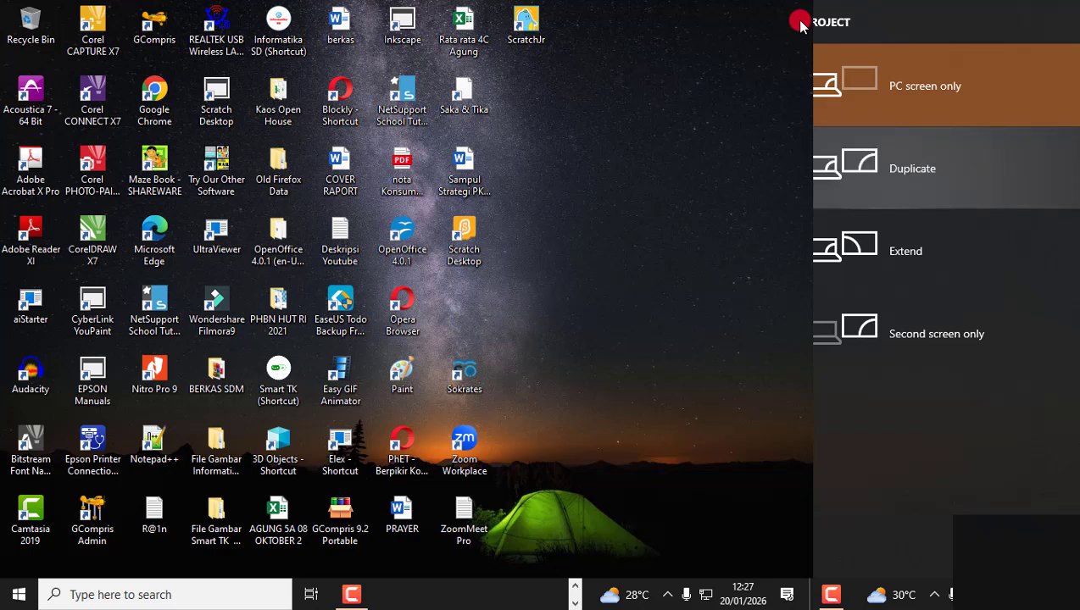
left_click(351, 593)
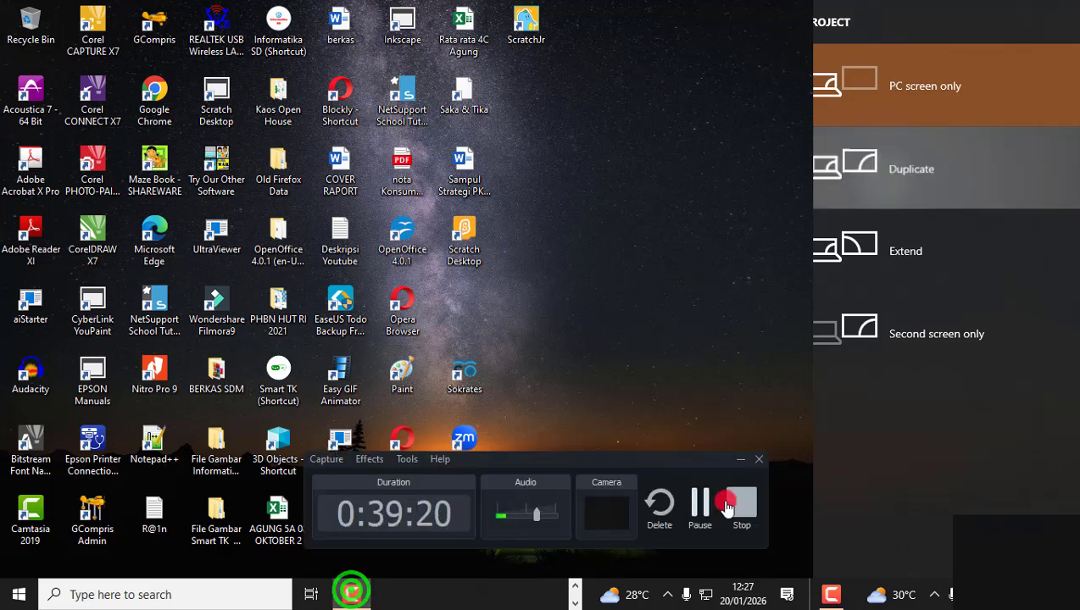